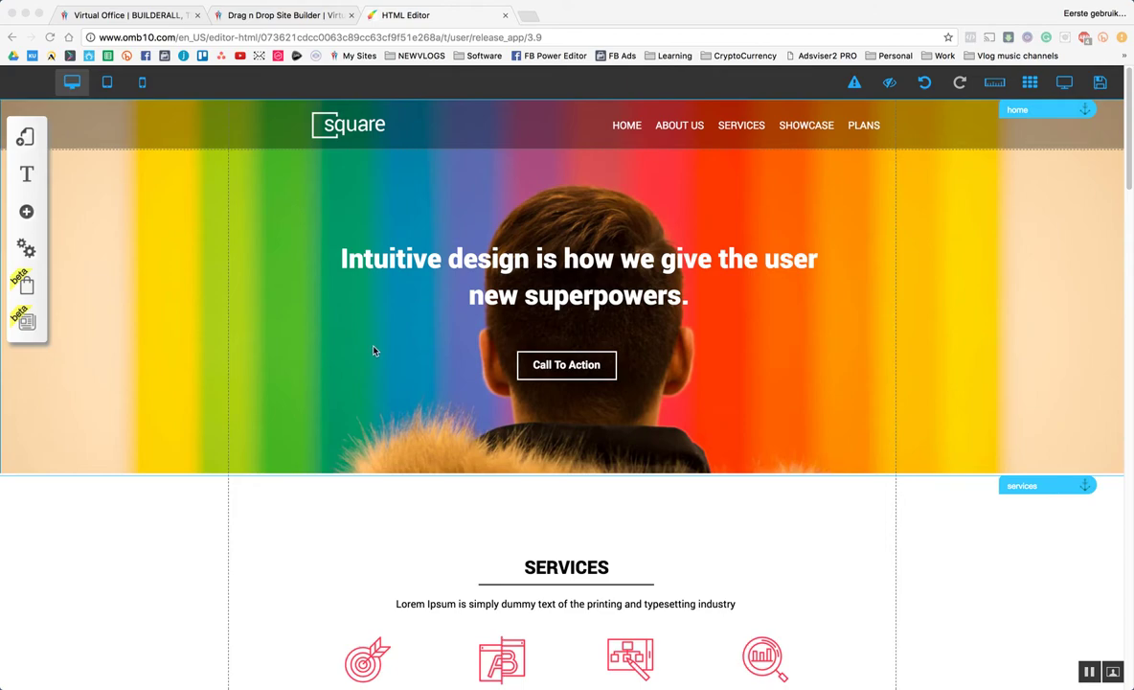
# Scroll the landing page down to the Sign Up To Our Newsletter section and the showcase below it
pyautogui.scroll(-1, 374, 352)
pyautogui.scroll(-4, 378, 356)
pyautogui.scroll(-4, 388, 362)
pyautogui.scroll(-1, 392, 364)
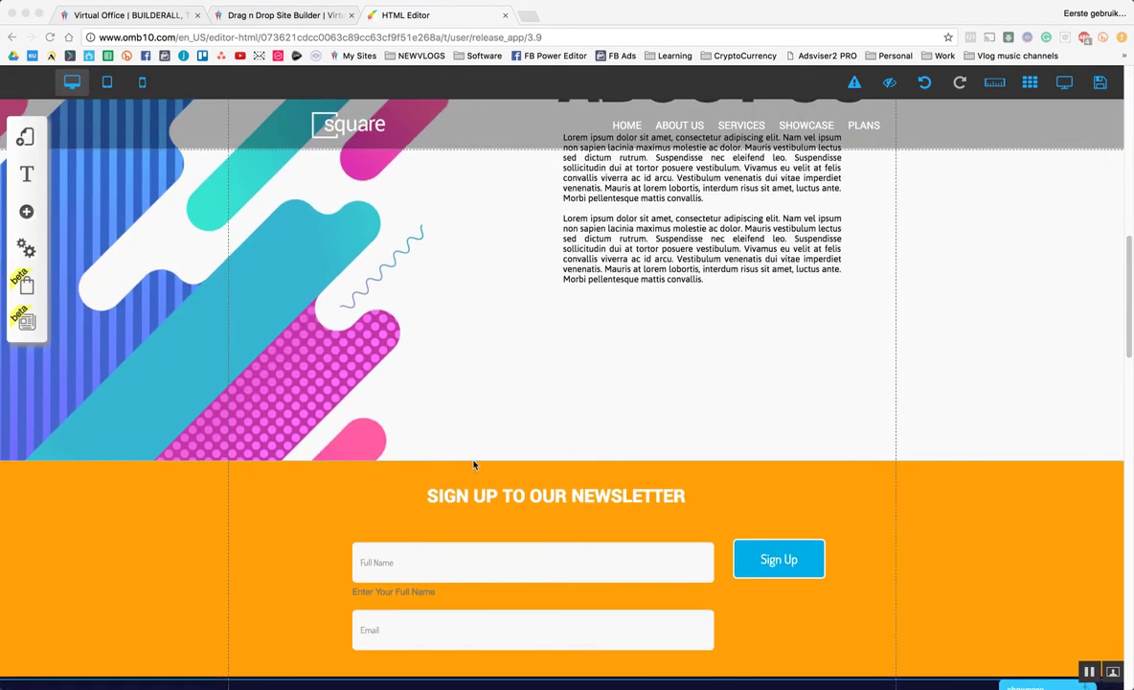
pyautogui.scroll(-1, 538, 590)
pyautogui.click(623, 531)
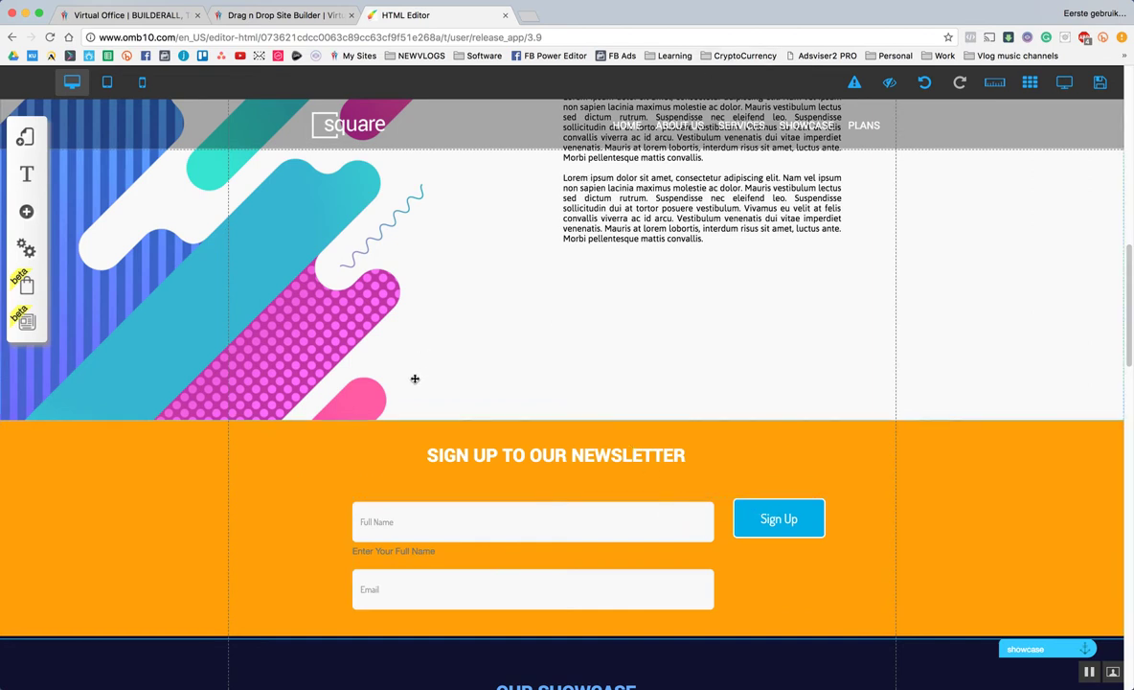
pyautogui.scroll(-1, 415, 378)
pyautogui.scroll(-2, 419, 379)
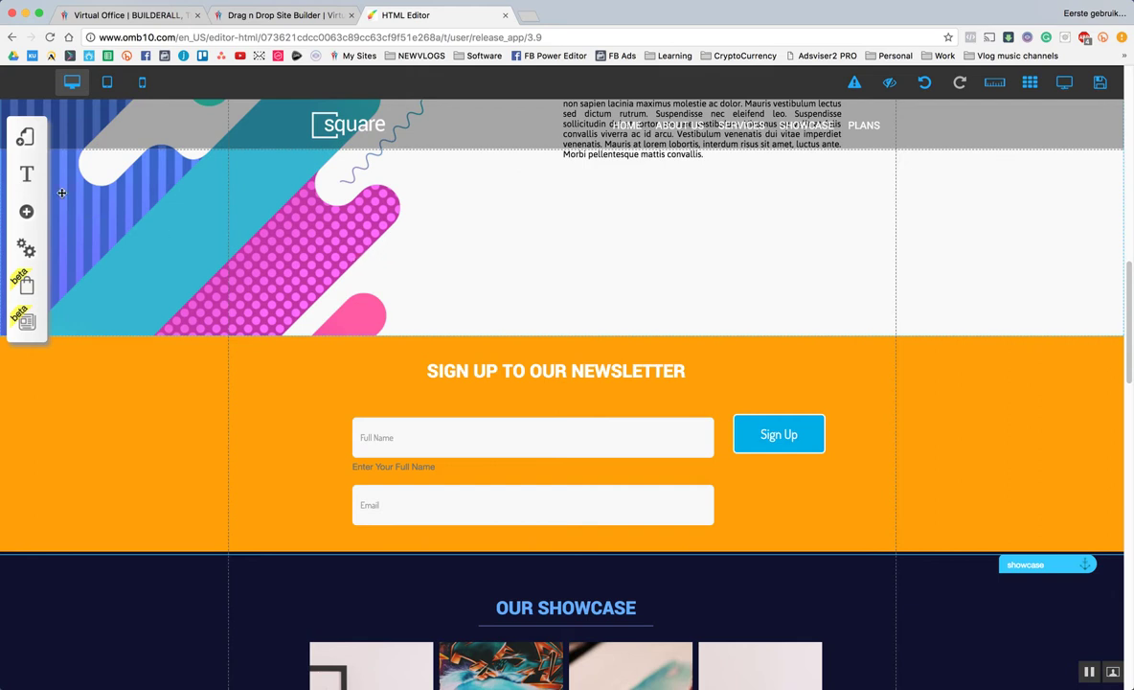
# From My Layouts, open Square Web Design Agency to list its Blog, Home and Pagina Noticia pages
pyautogui.click(28, 138)
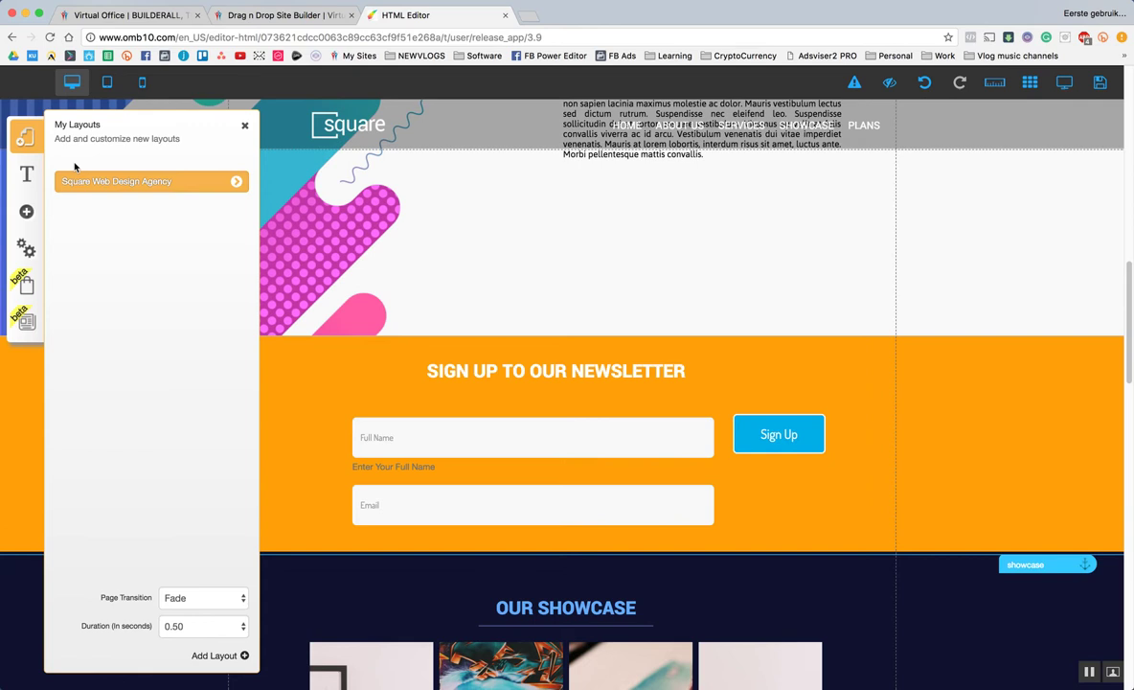
pyautogui.click(236, 182)
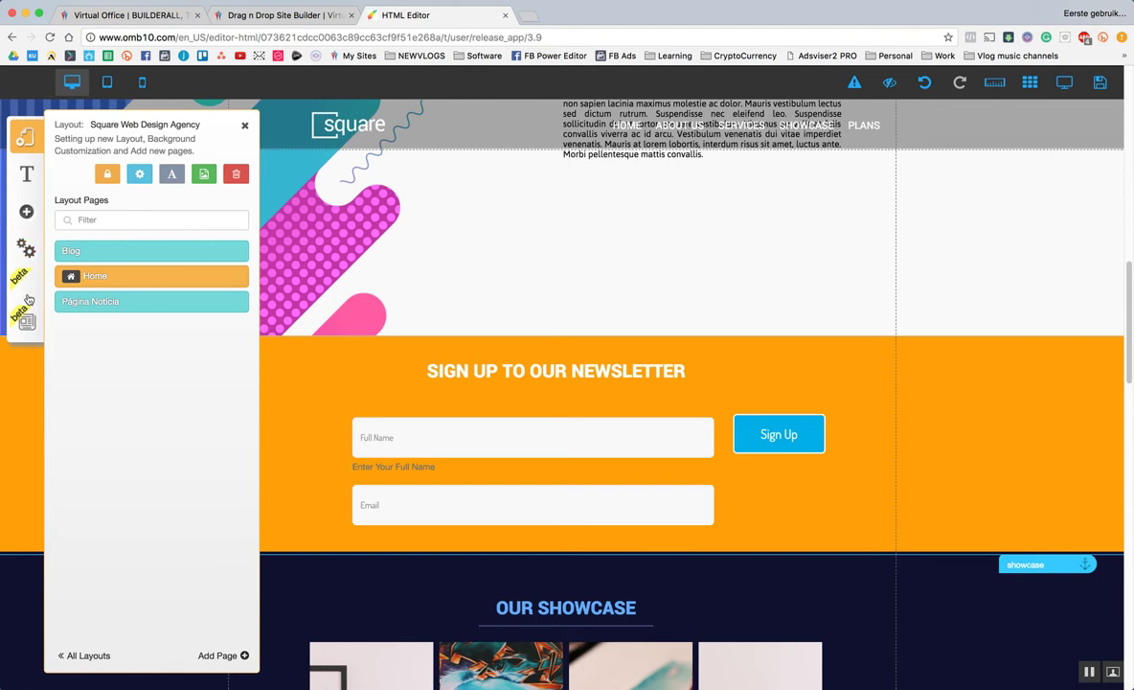
# Review the App language options in settings, keep en_US, and close the Language panel
pyautogui.moveTo(25, 248)
pyautogui.click(27, 251)
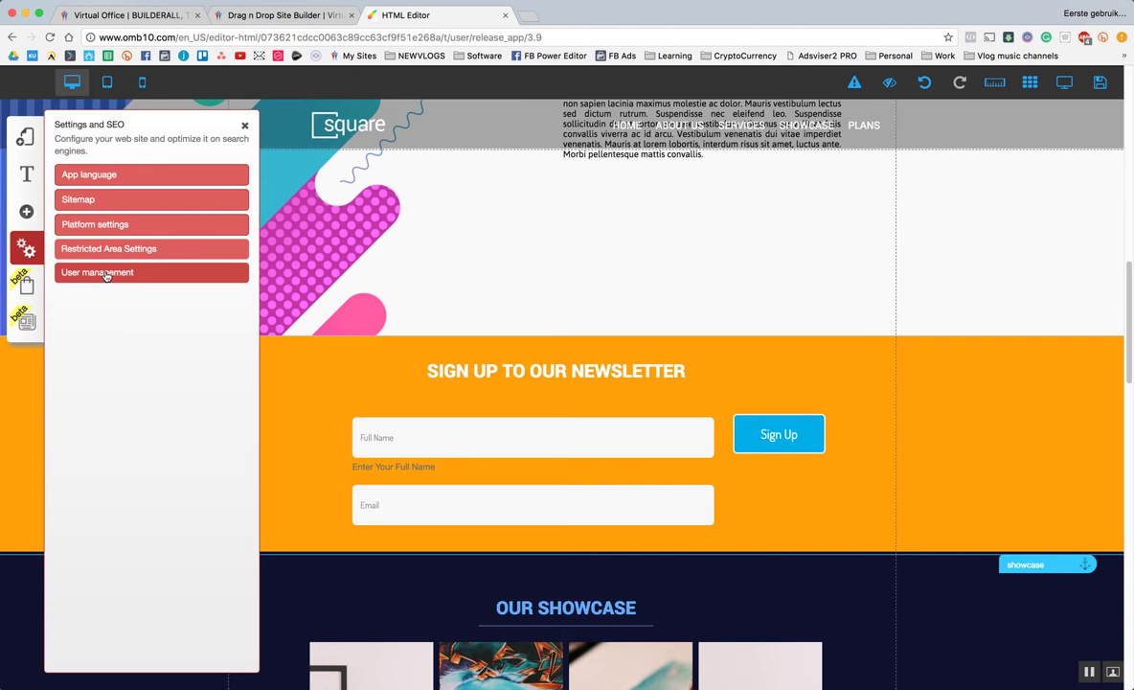
pyautogui.click(100, 175)
pyautogui.click(106, 157)
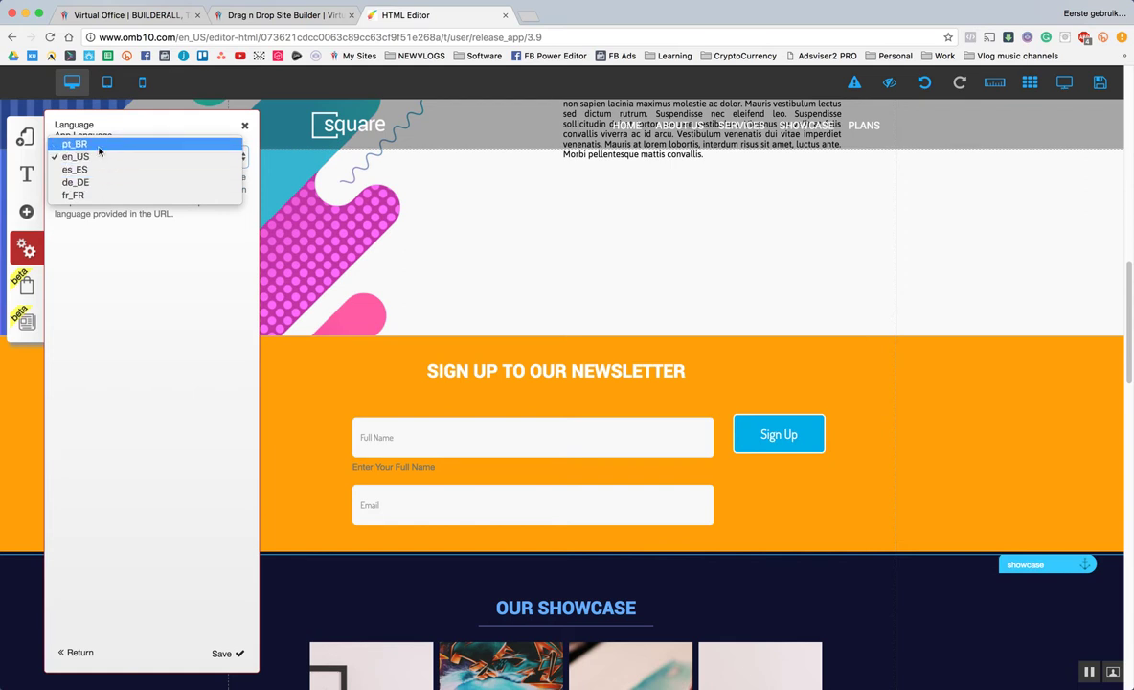
pyautogui.click(119, 295)
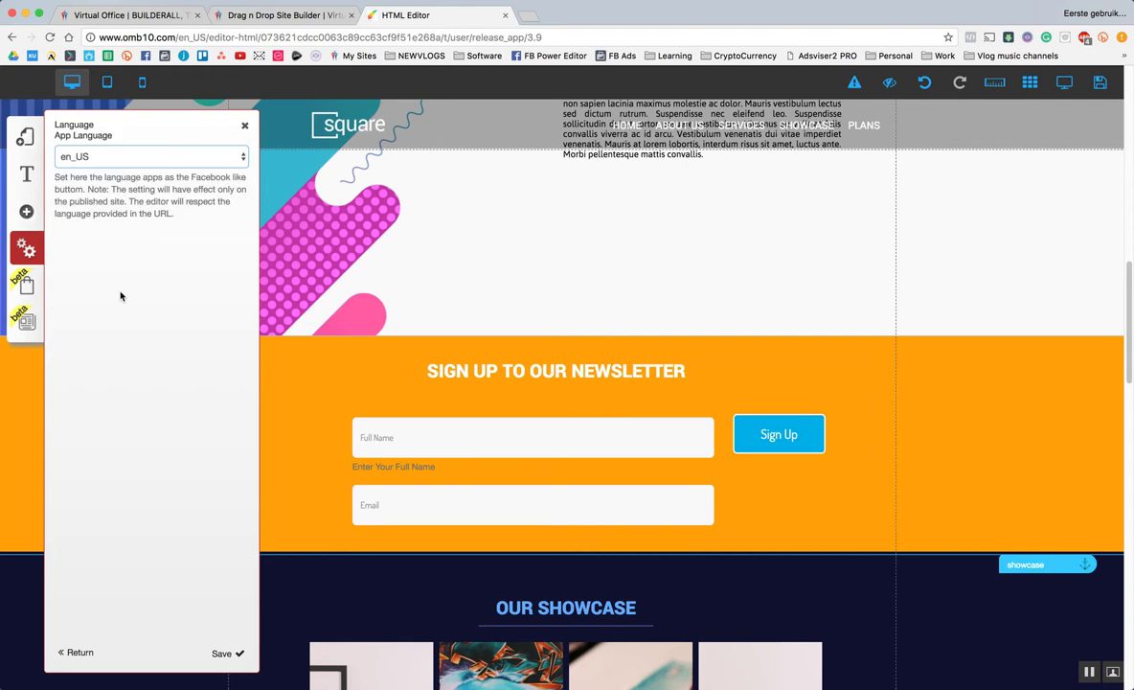
pyautogui.click(30, 247)
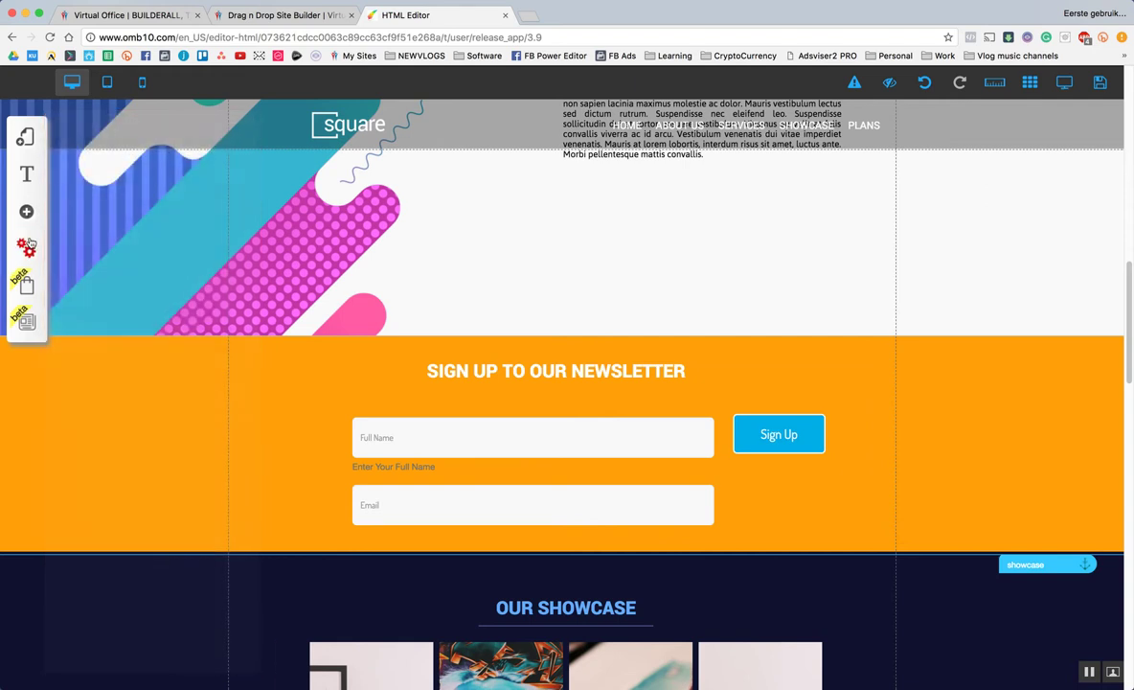
# Add a BLANK-template page to Square Web Design Agency and name it Thank You
pyautogui.click(26, 138)
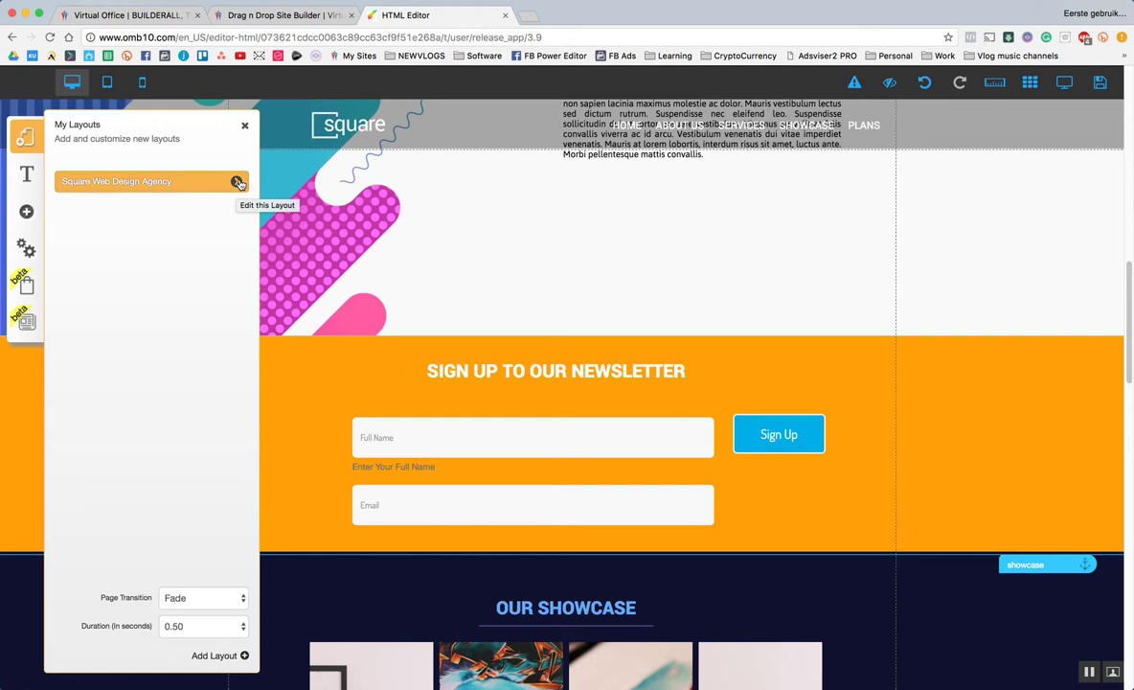
pyautogui.click(238, 182)
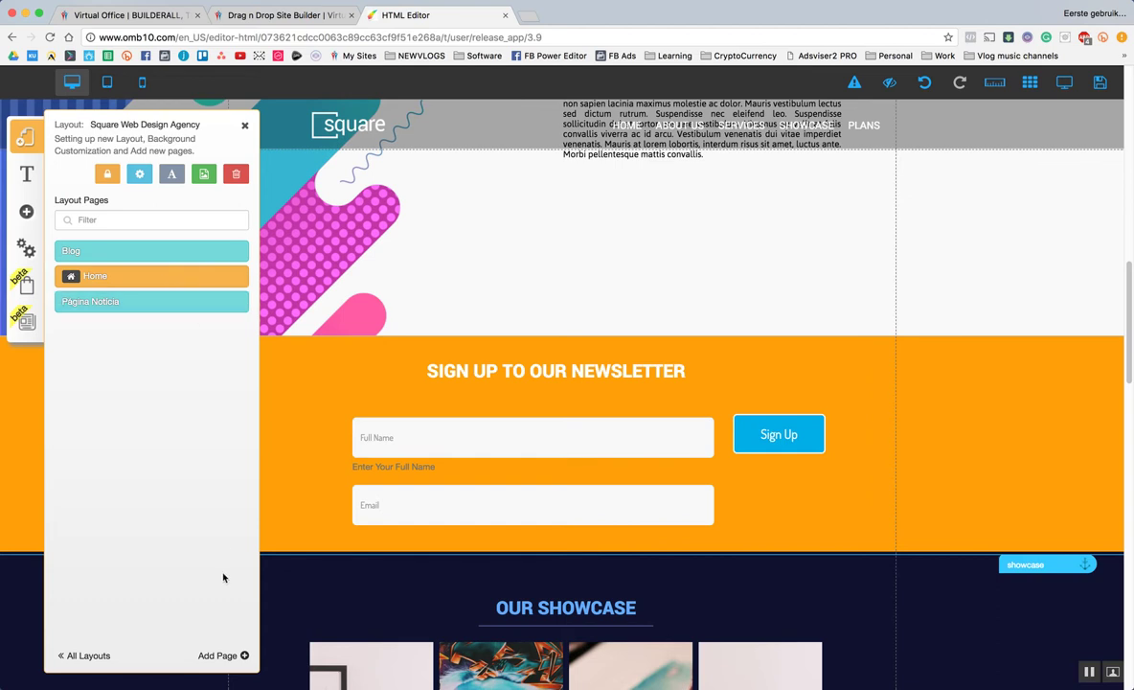
pyautogui.click(245, 656)
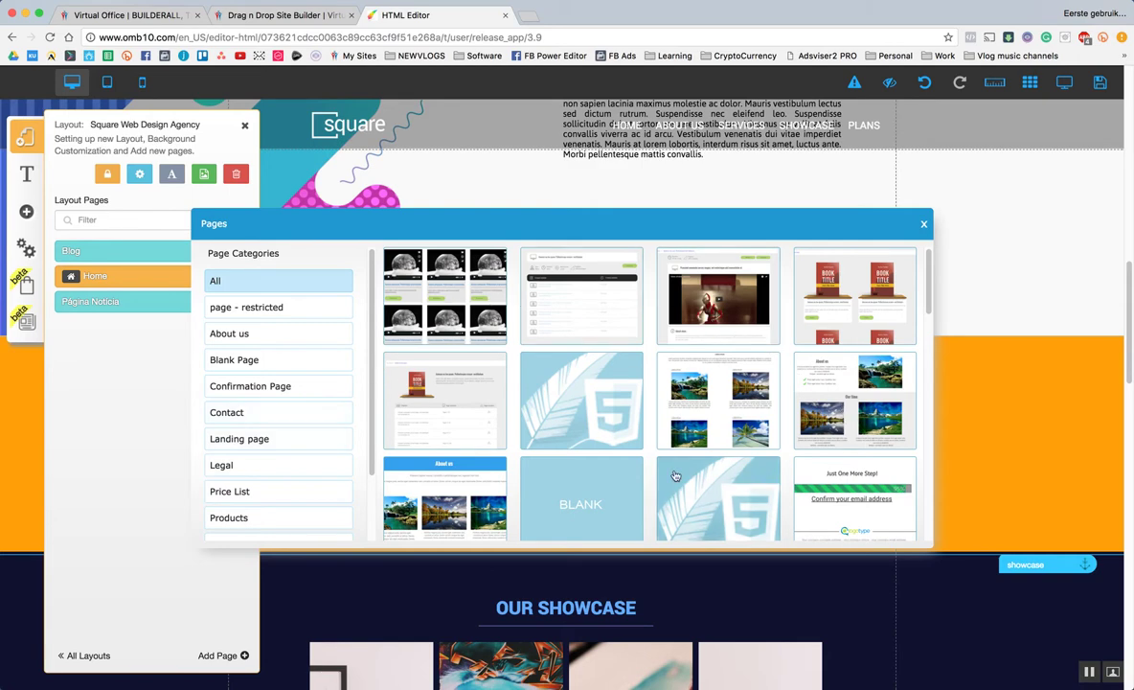
pyautogui.click(588, 507)
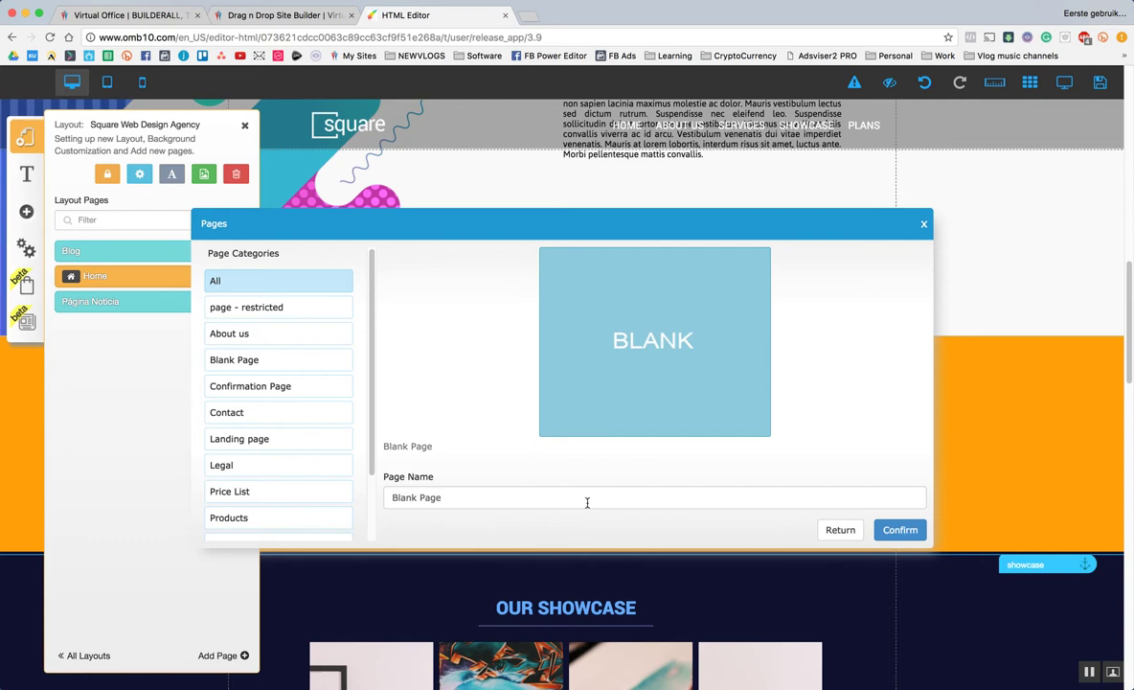
pyautogui.moveTo(526, 501); pyautogui.dragTo(339, 497)
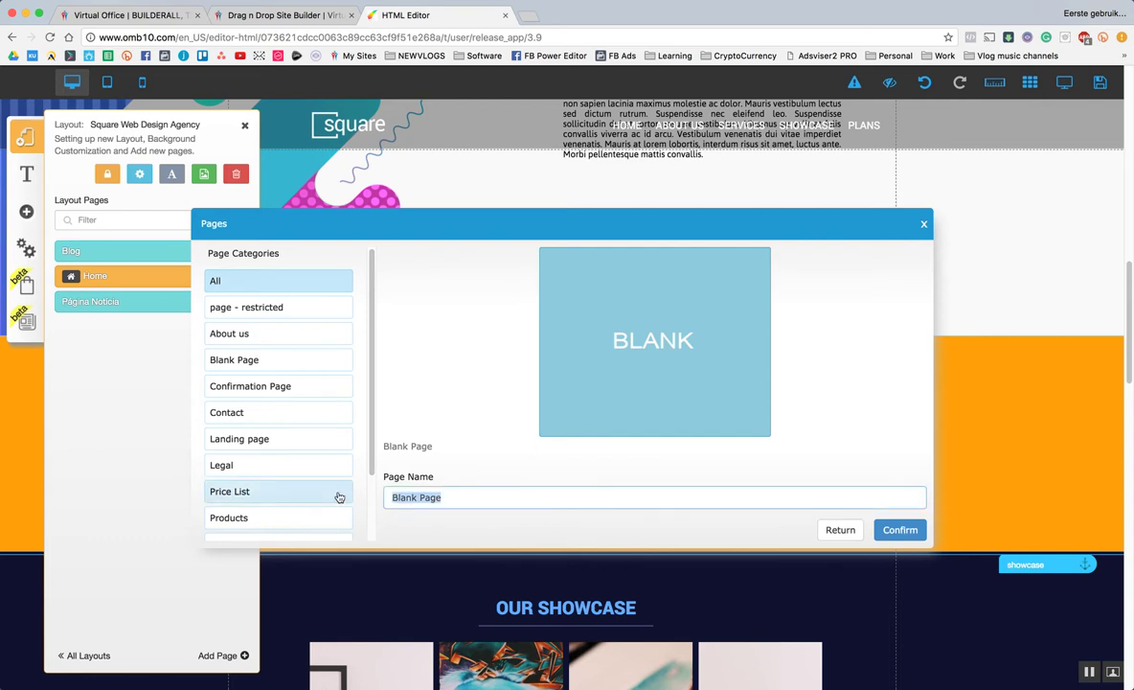
pyautogui.write('Than')
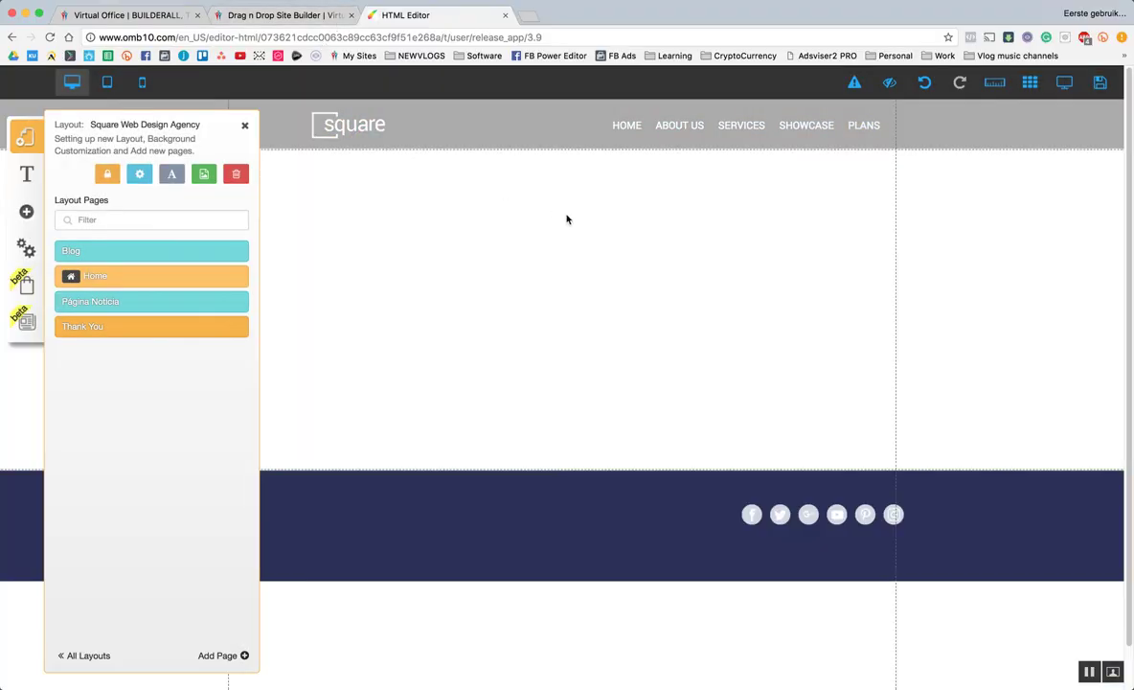
# Place a dark grey title reading 'Thank You For Signing Up To Our Newsletter.' on the page
pyautogui.click(567, 220)
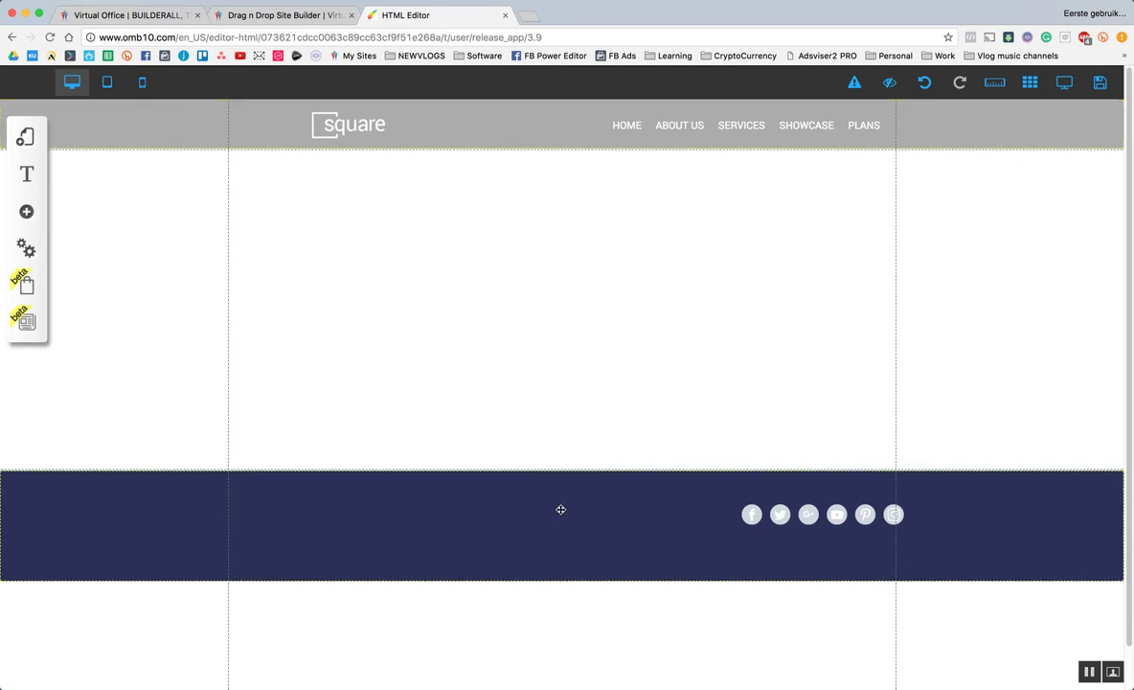
pyautogui.click(24, 212)
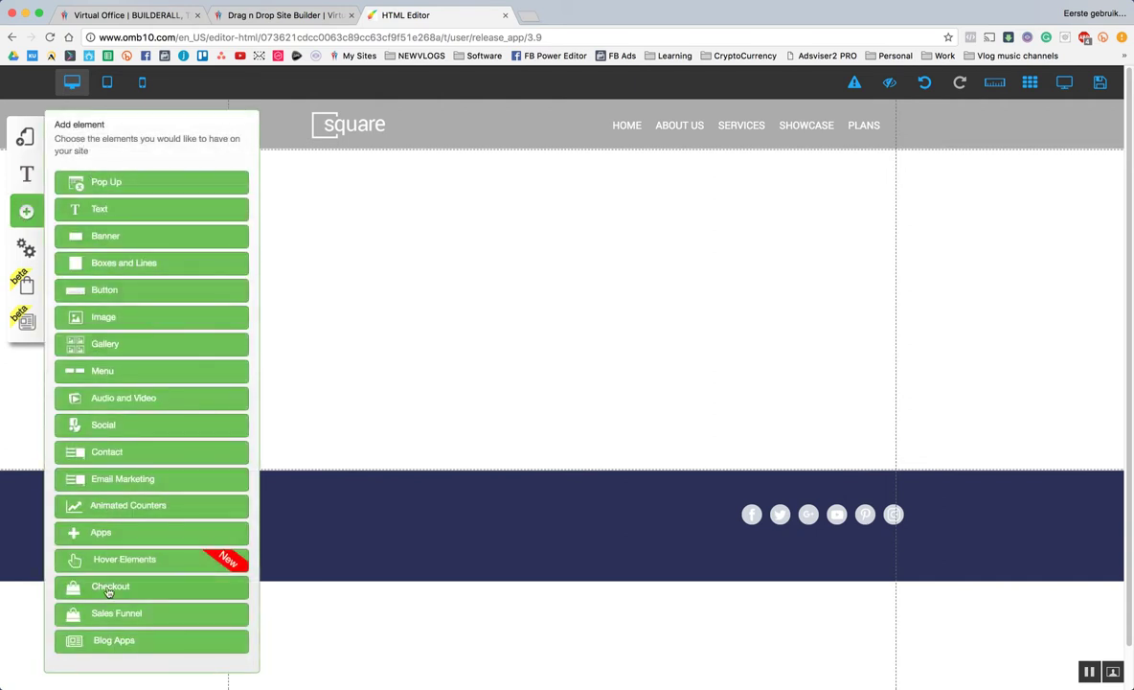
pyautogui.click(116, 211)
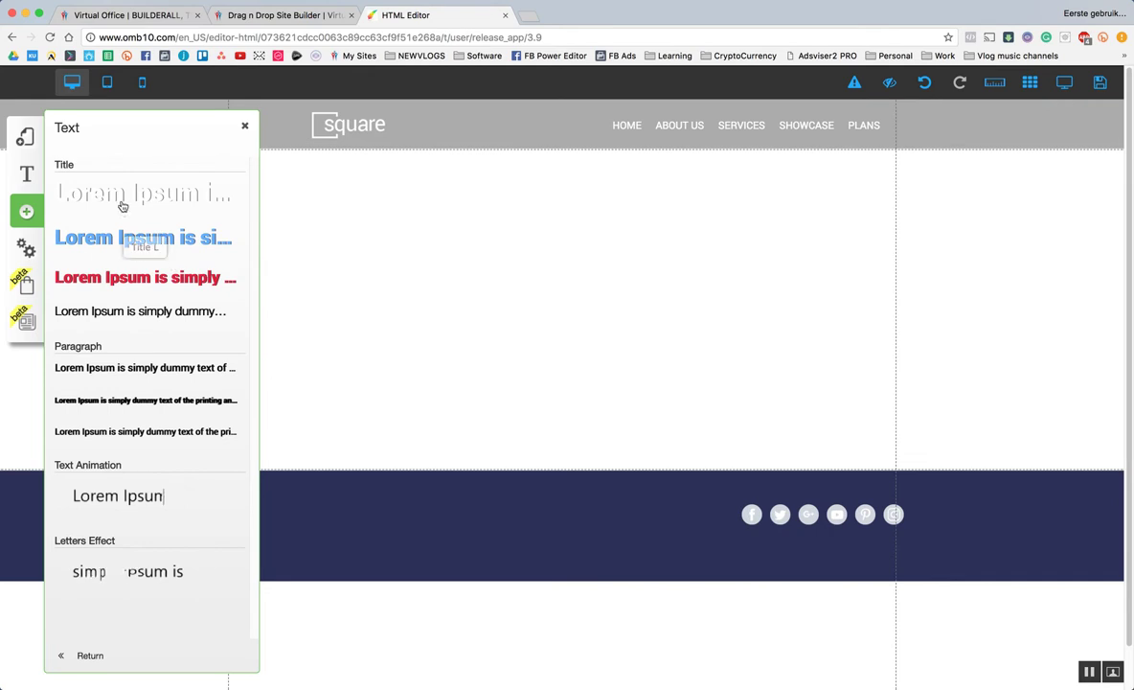
pyautogui.moveTo(123, 206); pyautogui.dragTo(540, 342)
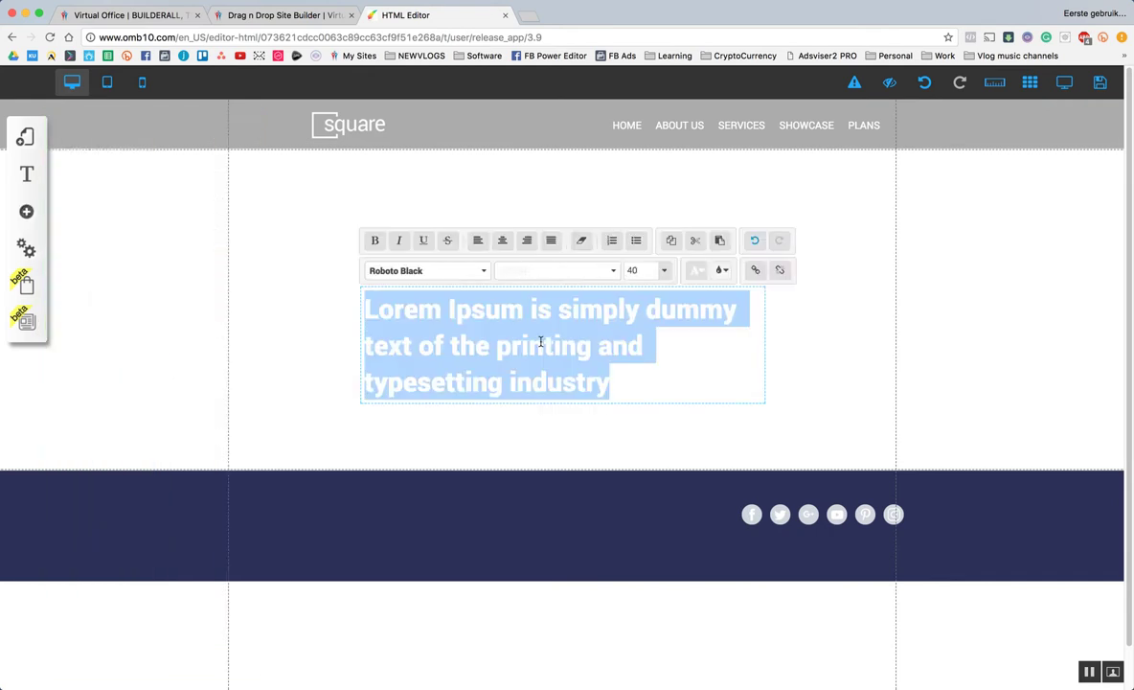
pyautogui.click(697, 270)
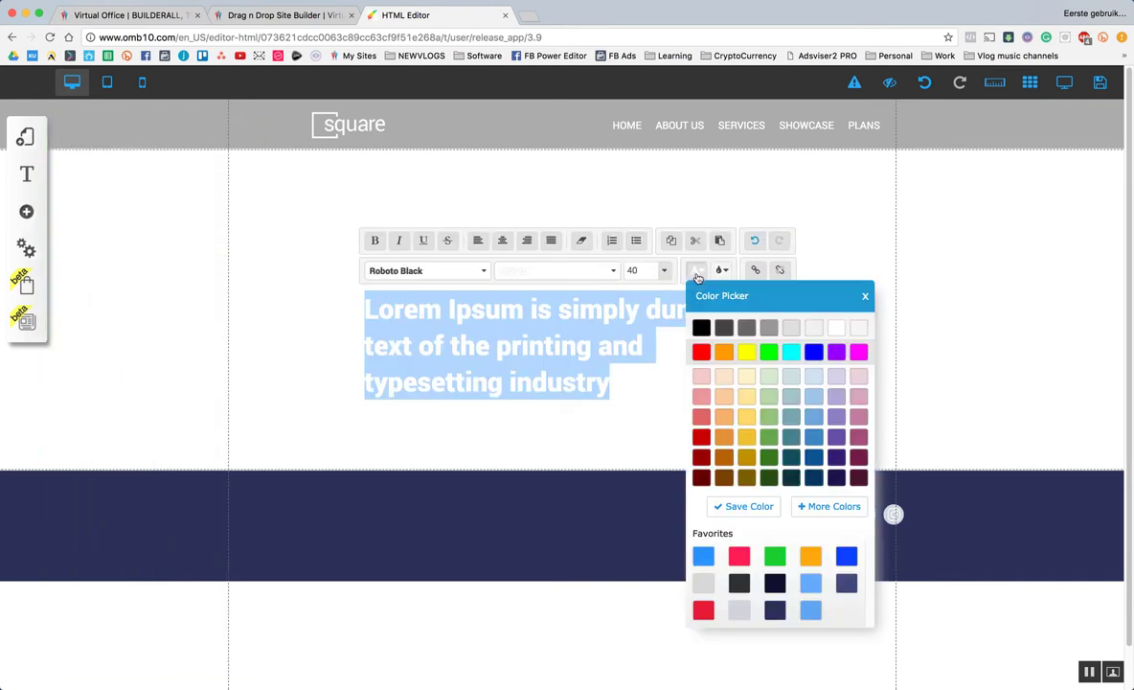
pyautogui.click(722, 329)
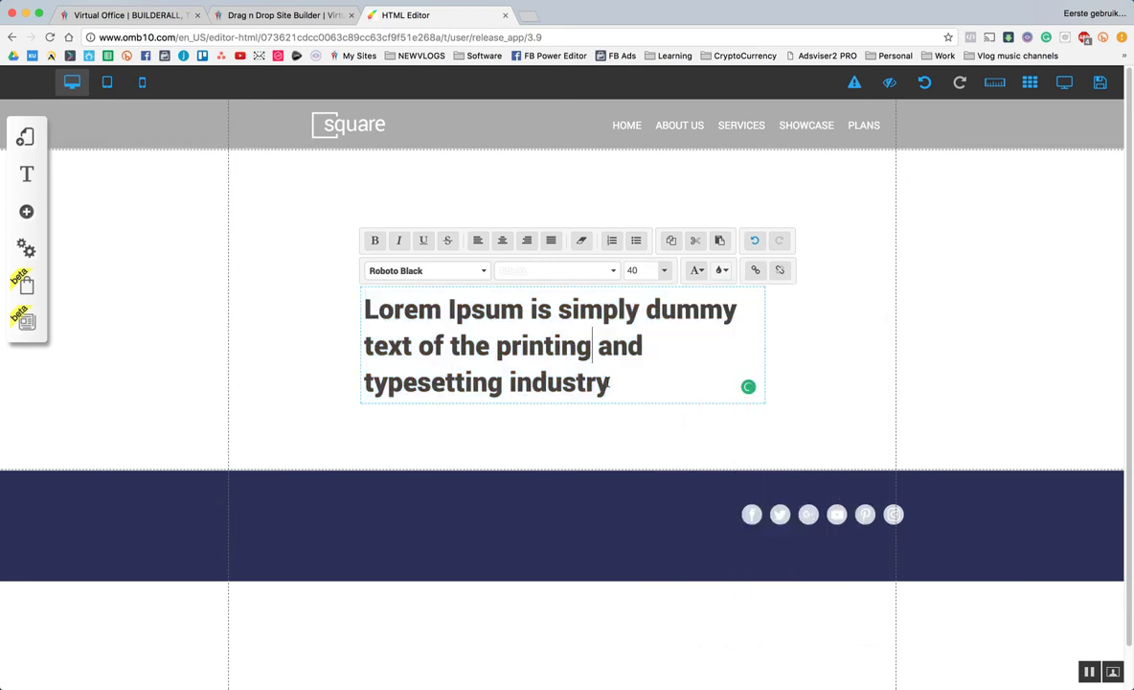
pyautogui.write('Thank ')
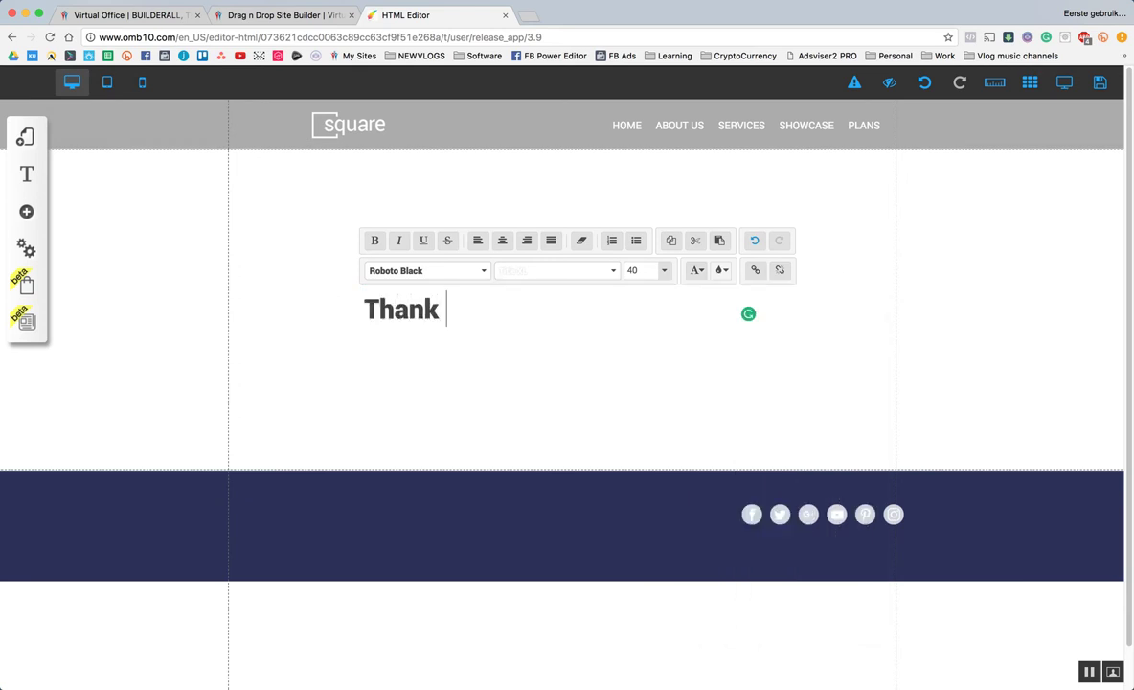
pyautogui.write('You For Sign')
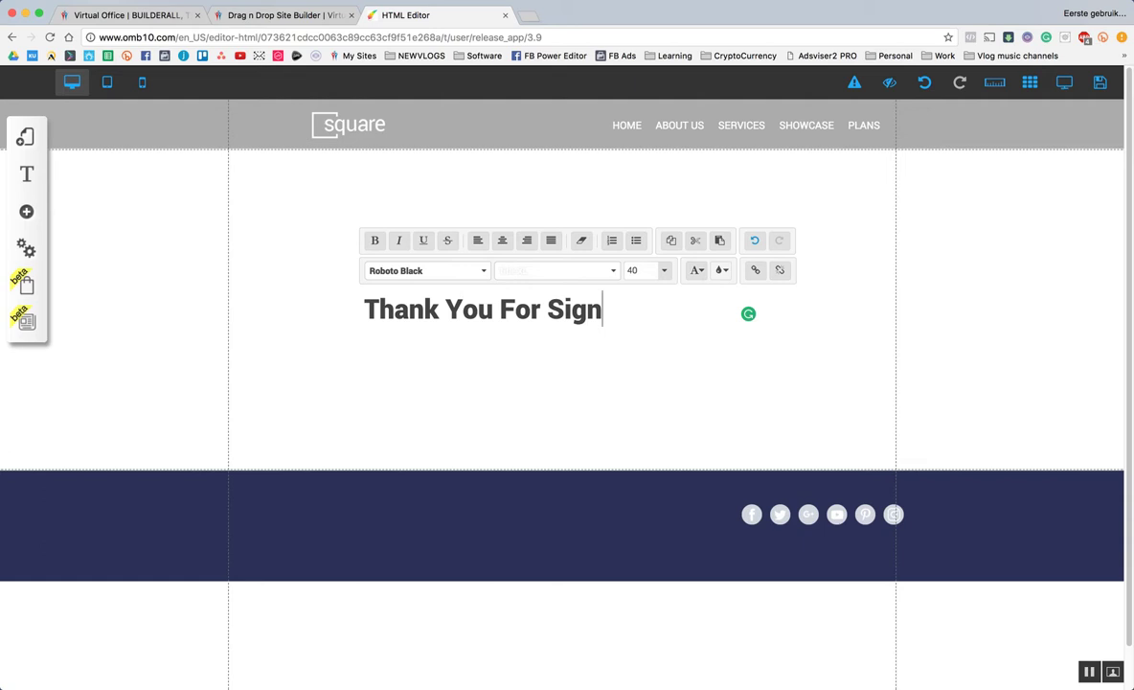
pyautogui.write('ing Up To Our')
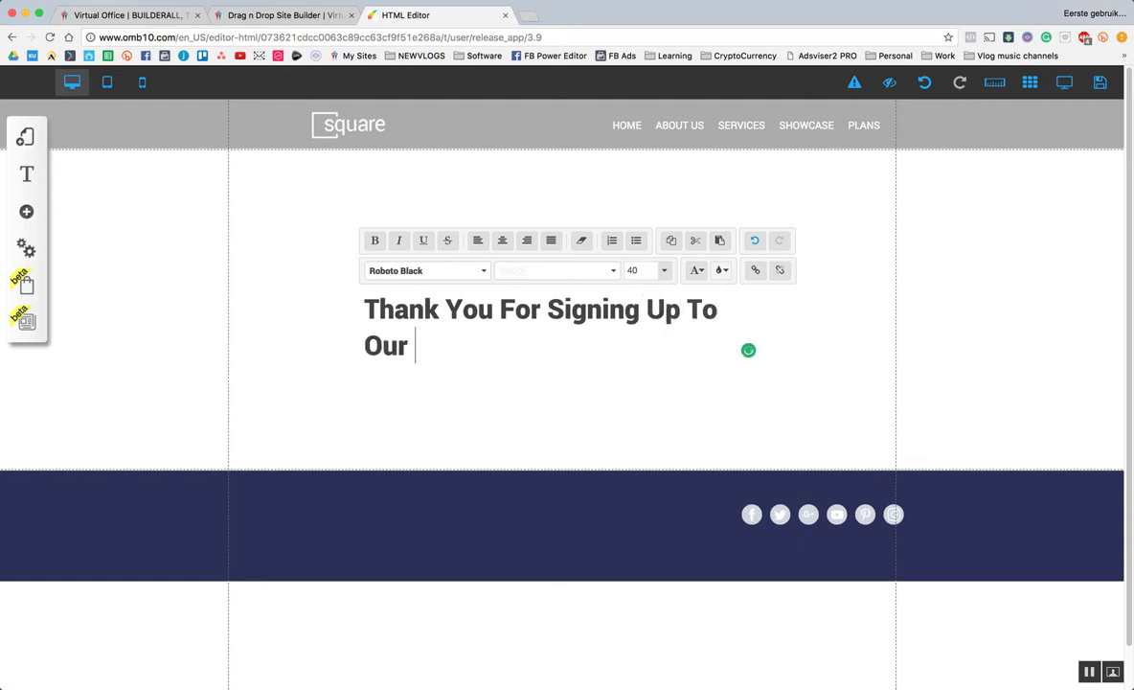
pyautogui.write(' Newslette')
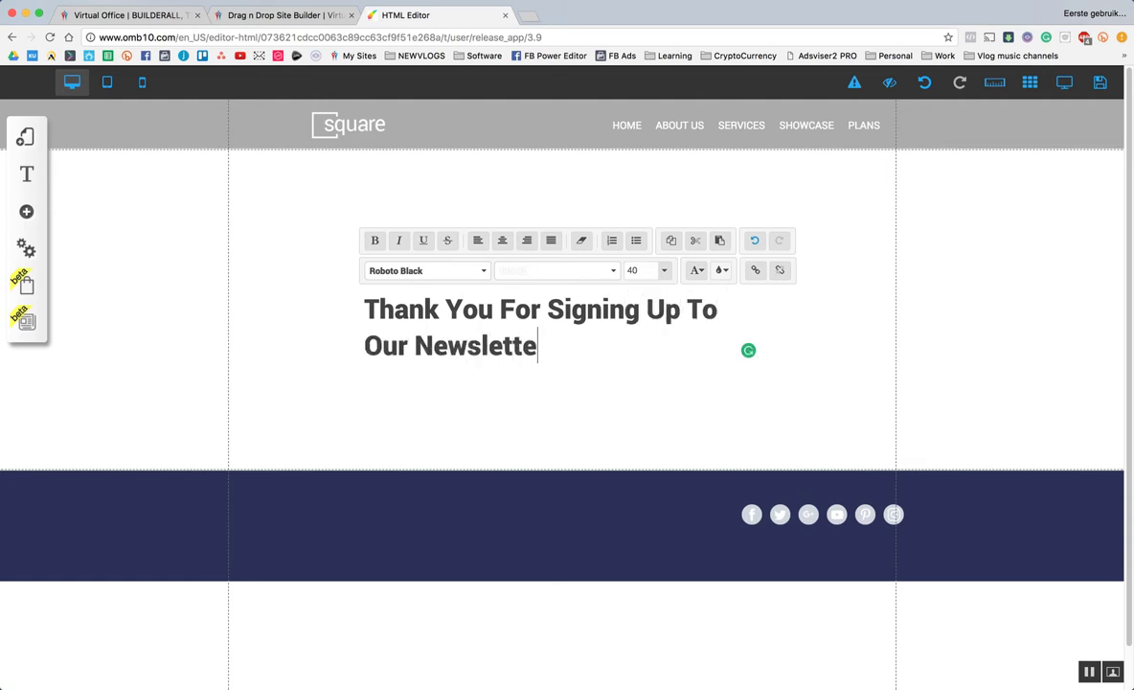
pyautogui.write('r.')
pyautogui.click(905, 334)
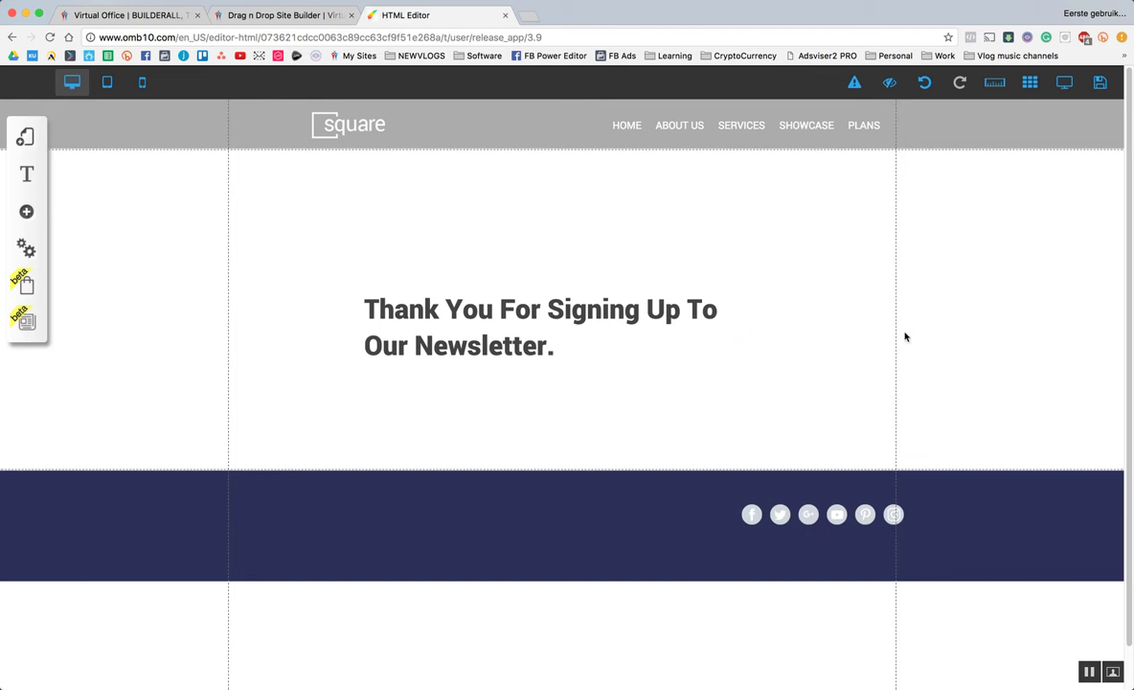
# Centre-align the heading and move it higher in the section
pyautogui.click(618, 323)
pyautogui.click(502, 239)
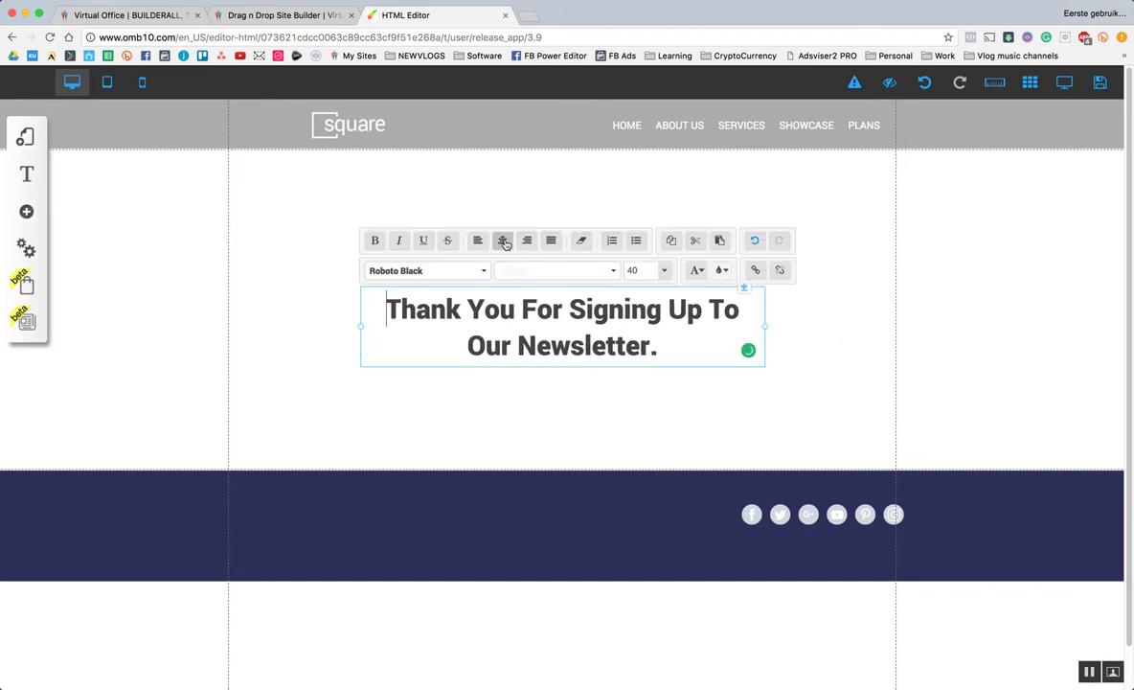
pyautogui.click(862, 378)
pyautogui.moveTo(598, 344)
pyautogui.mouseDown()
pyautogui.moveTo(591, 274)
pyautogui.moveTo(593, 286)
pyautogui.mouseUp()
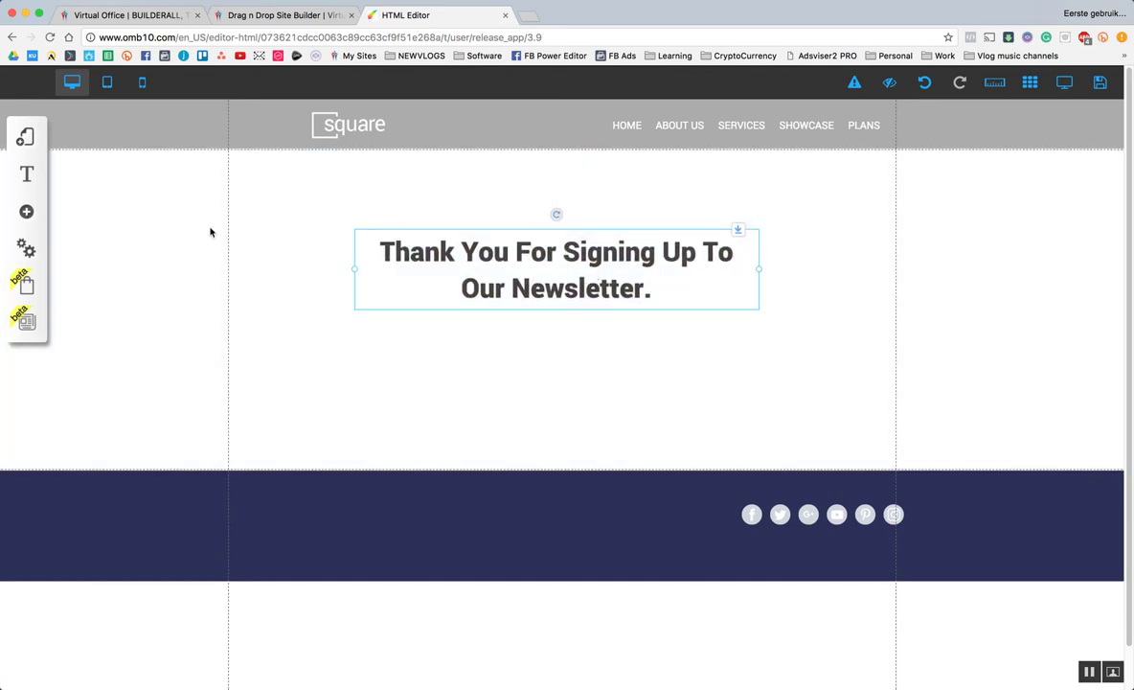
# Add a centred text block below the heading reading 'Please confirm your e-mail address.'
pyautogui.click(26, 211)
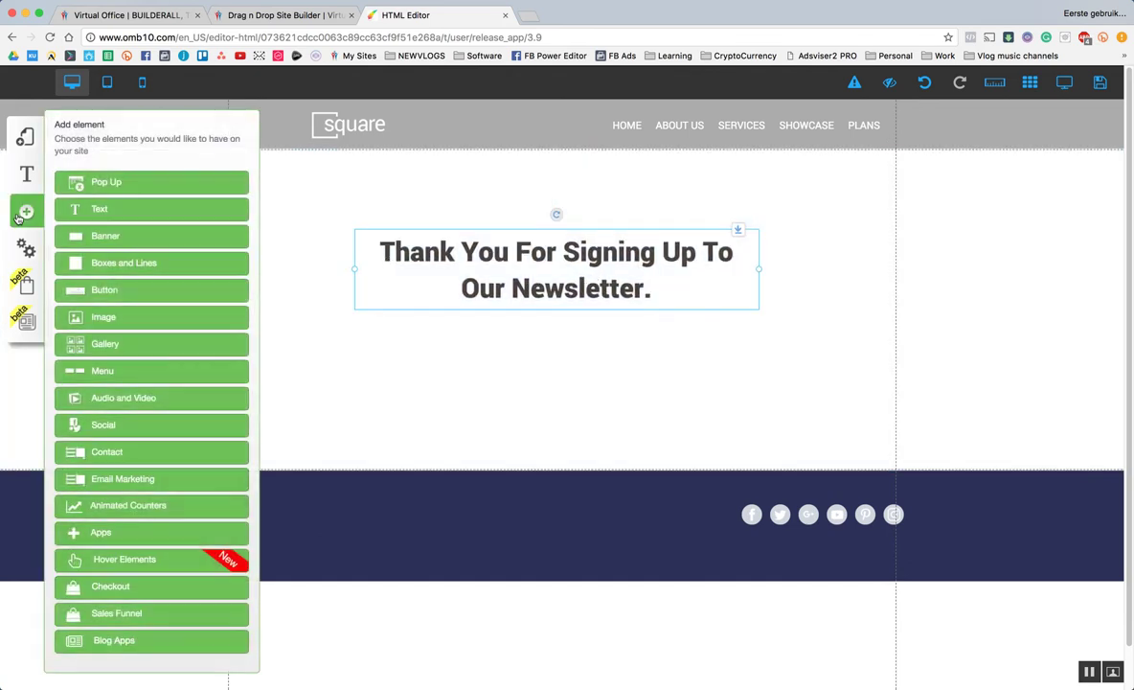
pyautogui.click(100, 213)
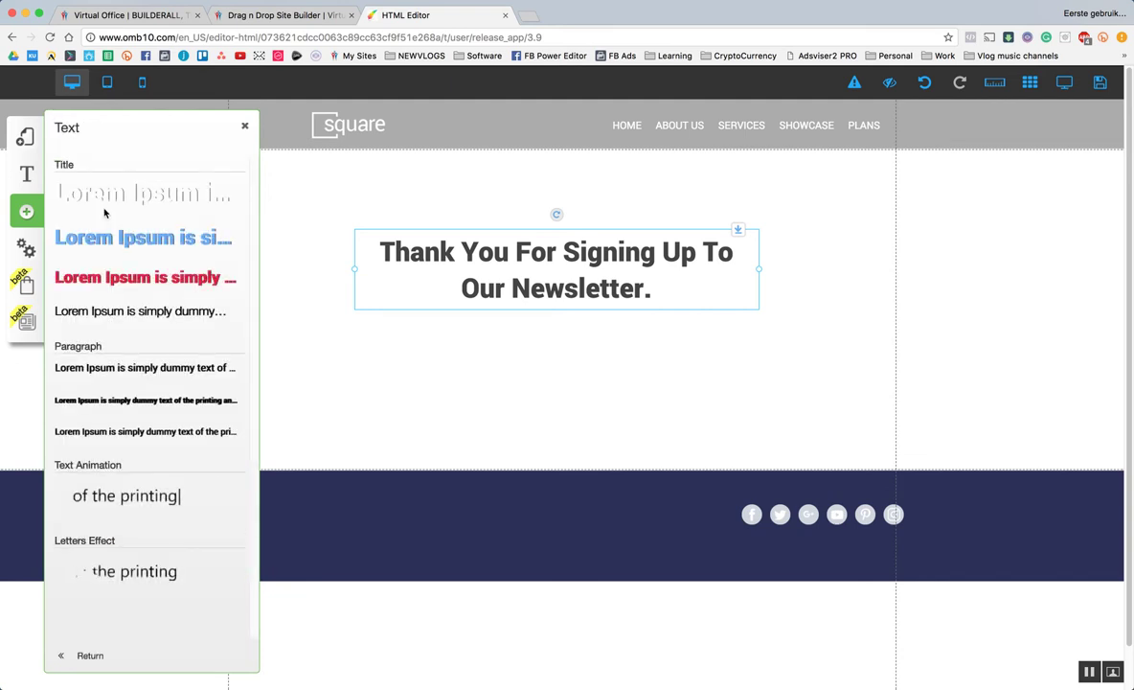
pyautogui.click(119, 313)
pyautogui.moveTo(544, 334); pyautogui.dragTo(567, 348)
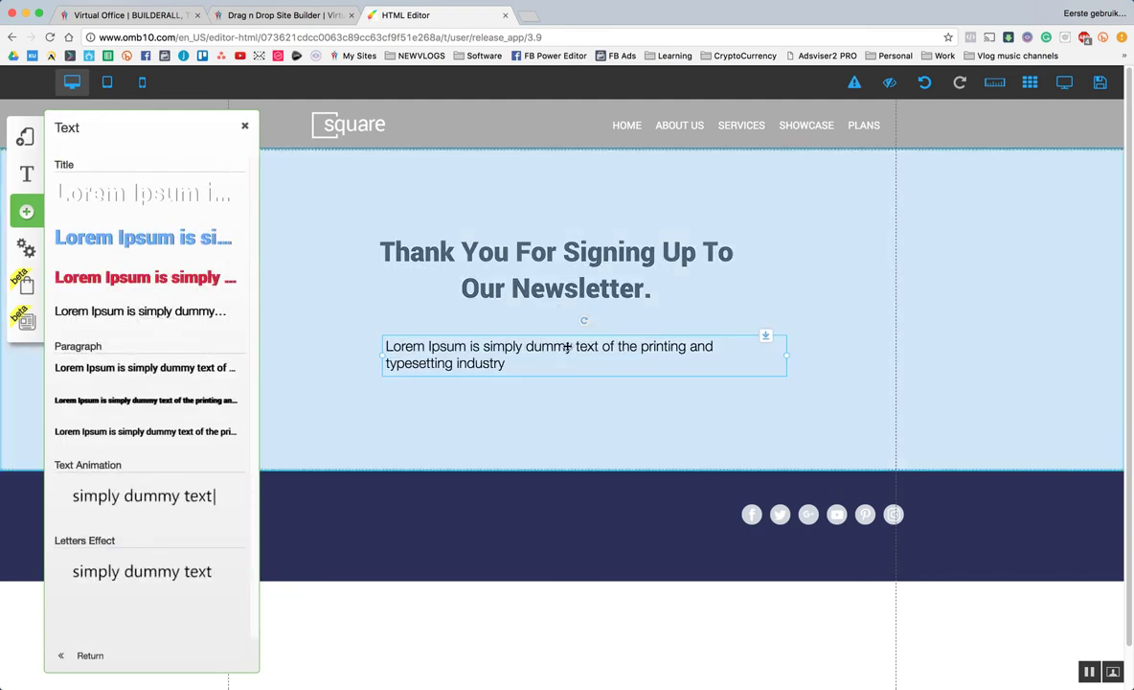
pyautogui.click(524, 288)
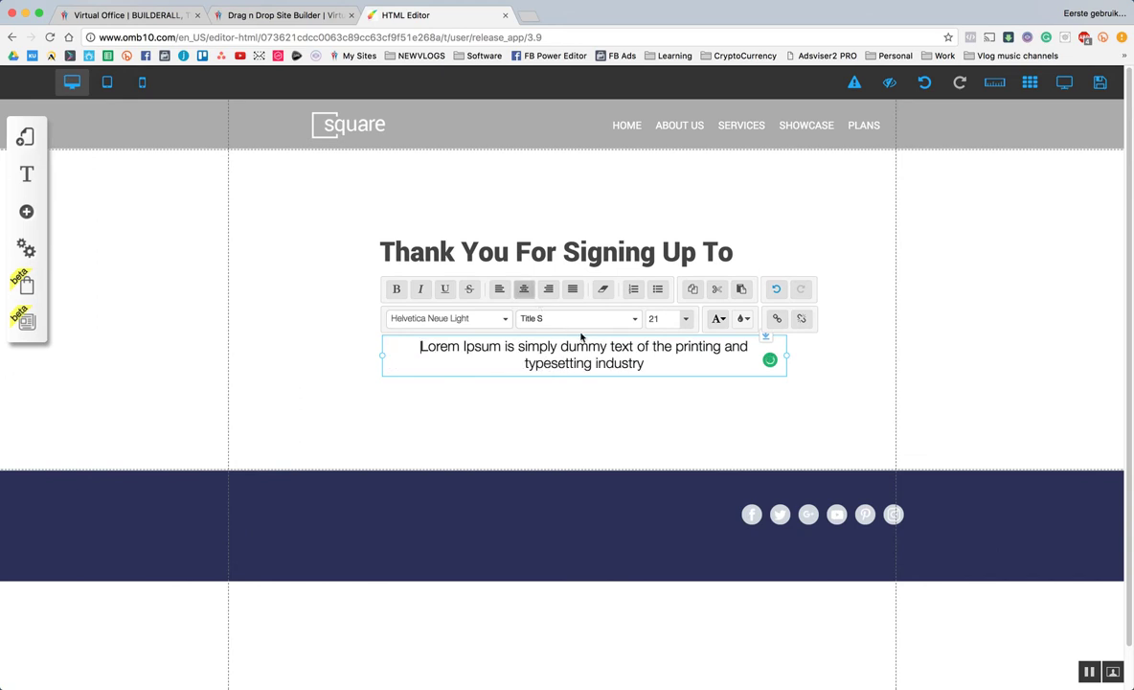
pyautogui.doubleClick(588, 346)
pyautogui.tripleClick(587, 346)
pyautogui.write('P')
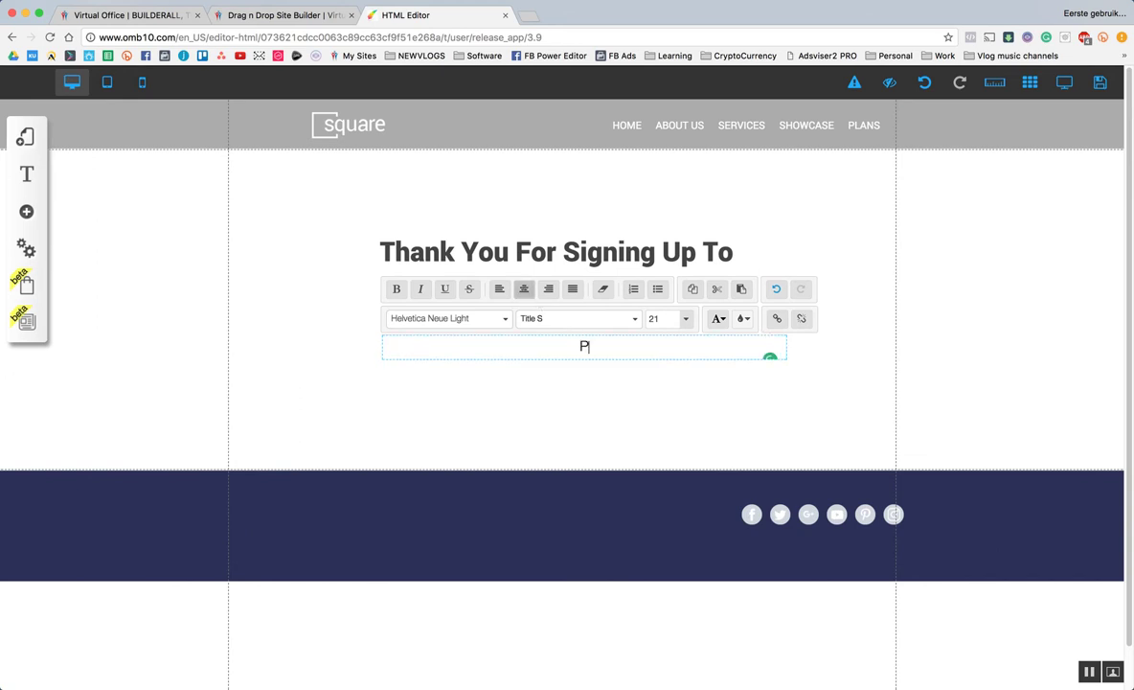
pyautogui.write('lease ')
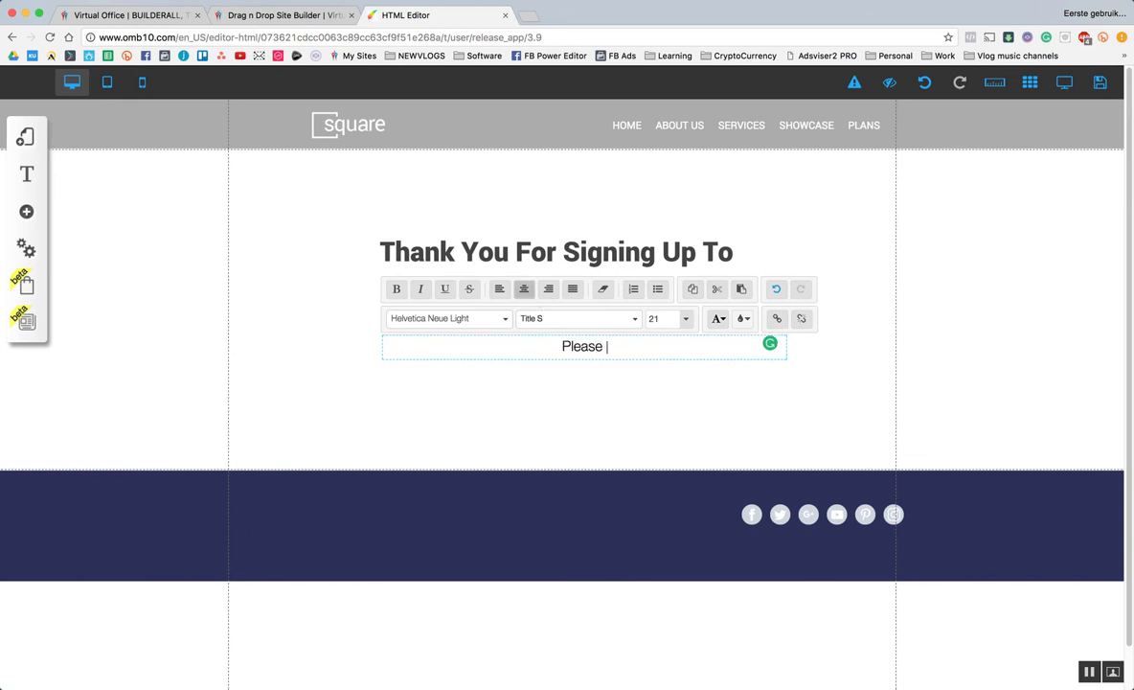
pyautogui.write('confirm you')
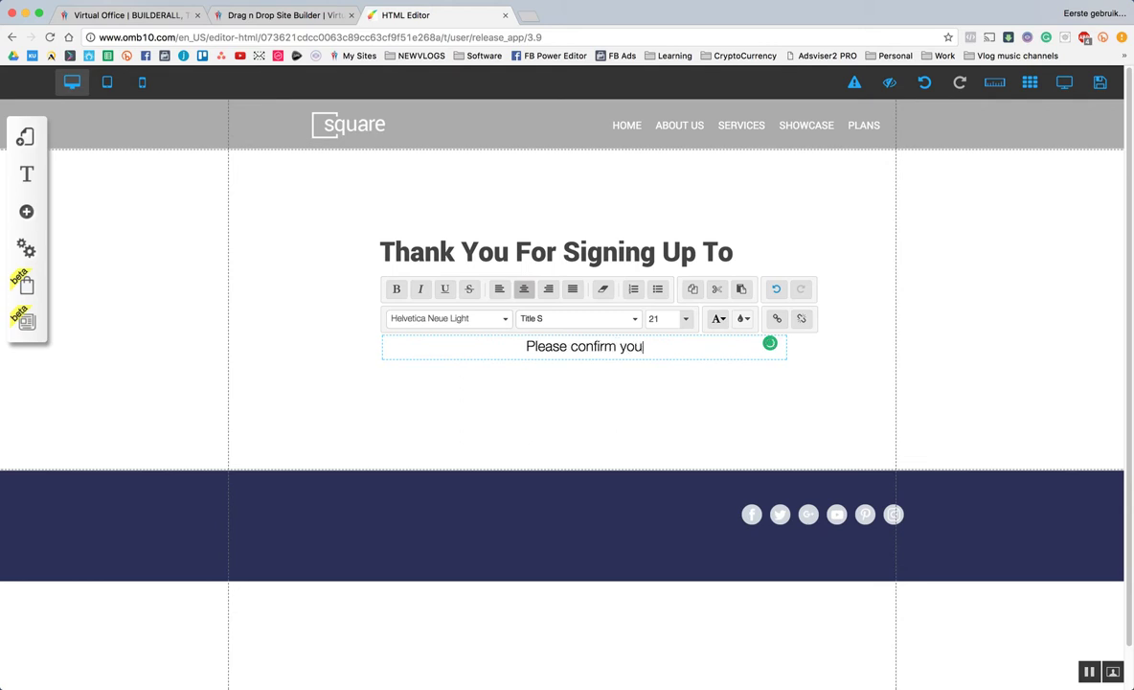
pyautogui.write('r e-mail address.')
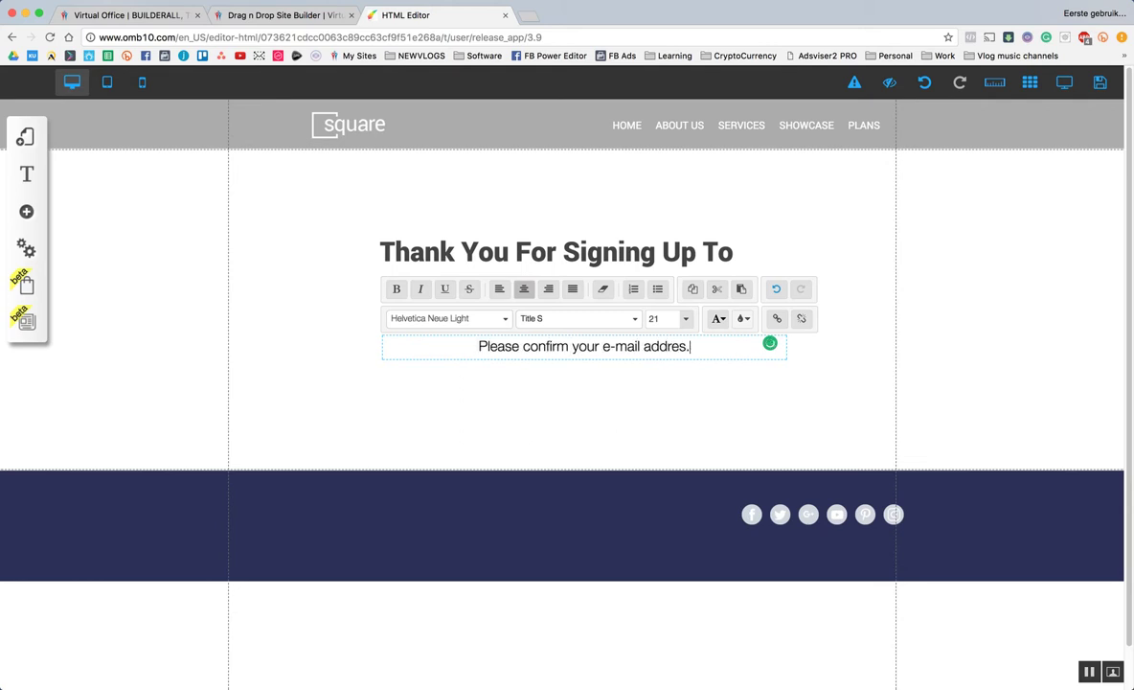
pyautogui.press('BackSpace')
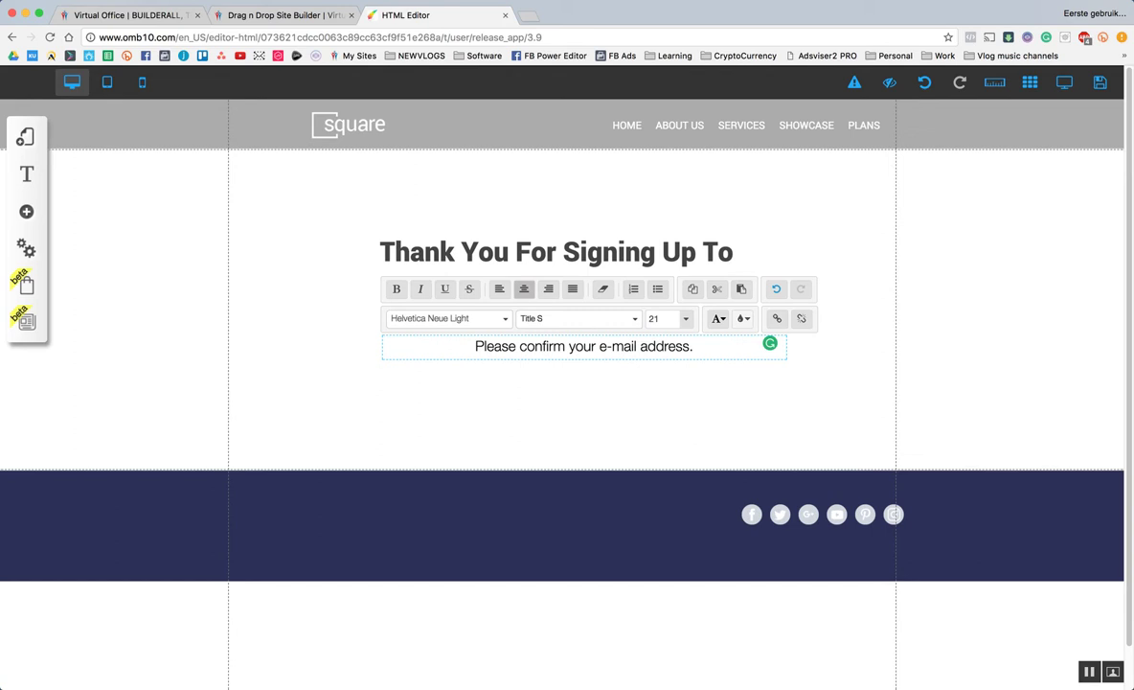
pyautogui.click(594, 395)
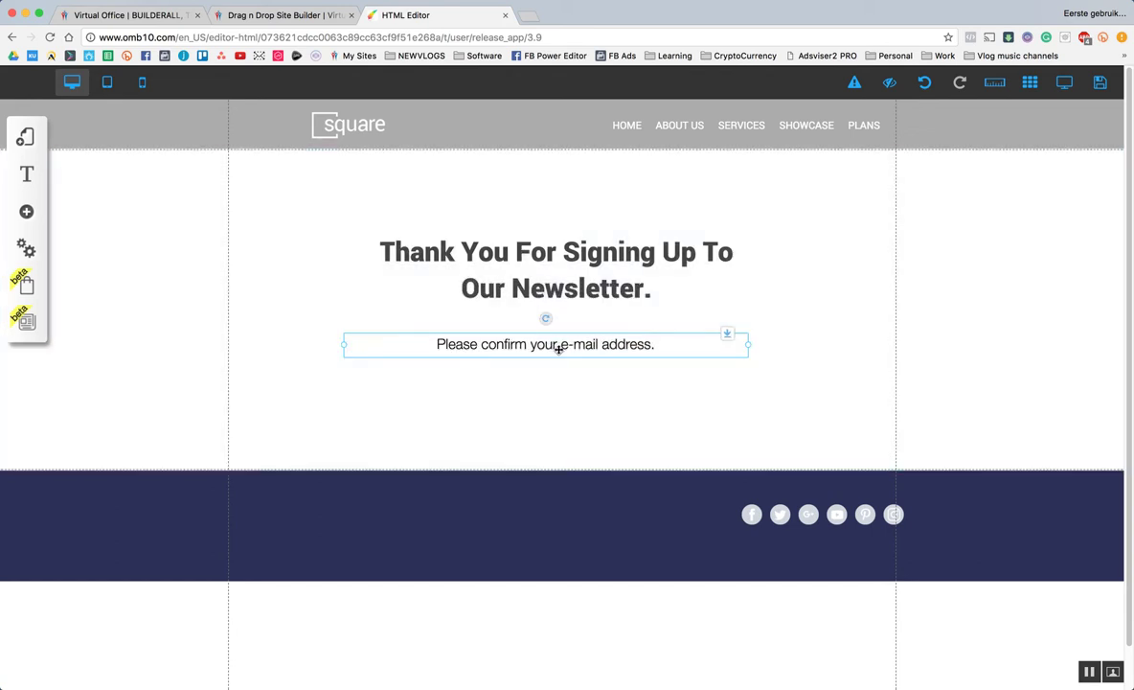
# Rewrite the paragraph: e-mail arriving soon, please confirm it, check your spam folder if missing
pyautogui.doubleClick(559, 349)
pyautogui.tripleClick(560, 345)
pyautogui.write('We send you an ema')
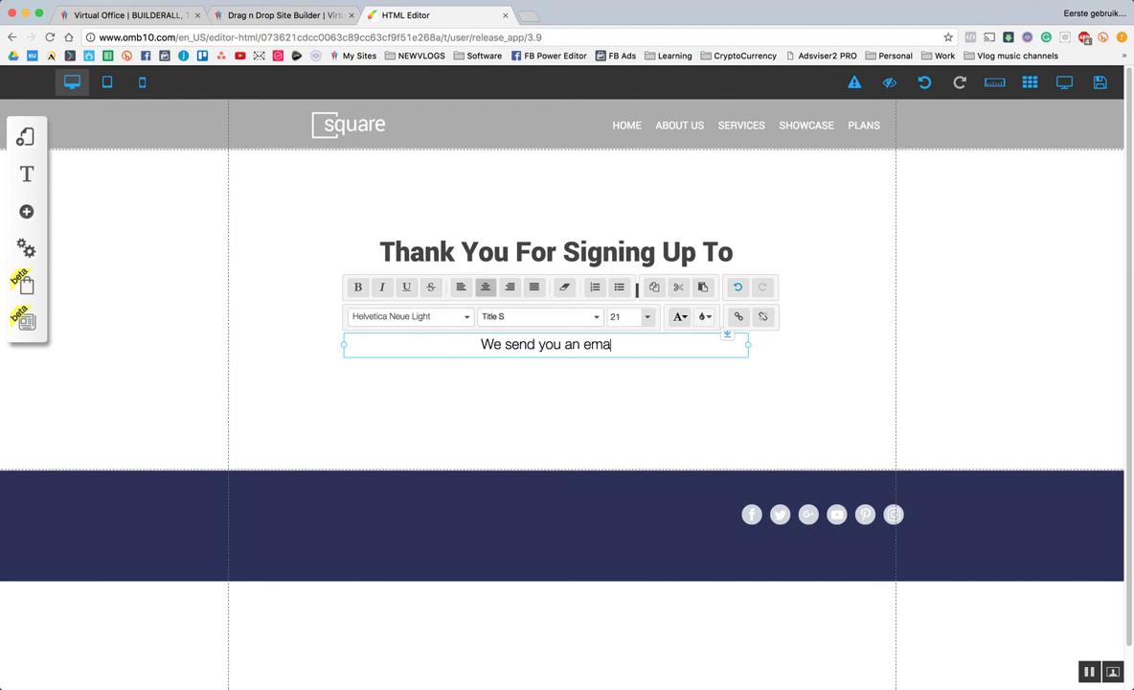
pyautogui.press('BackSpace')
pyautogui.press('BackSpace')
pyautogui.hotkey('ctrl', 'a')
pyautogui.write('You s')
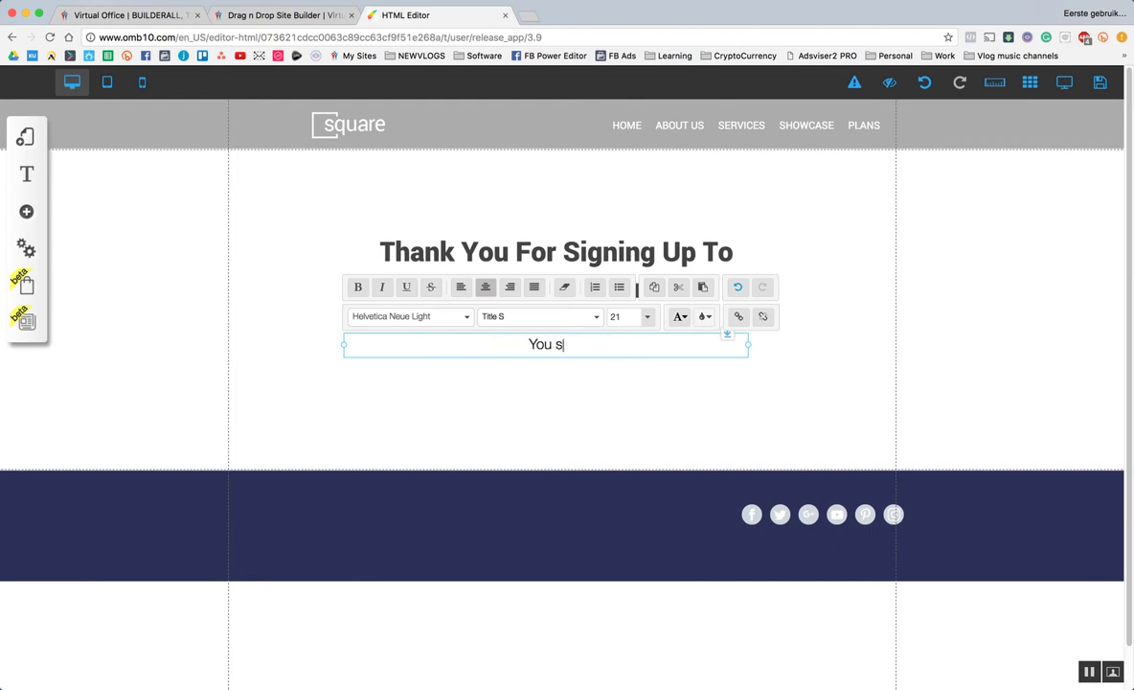
pyautogui.write('hould receive an e-m')
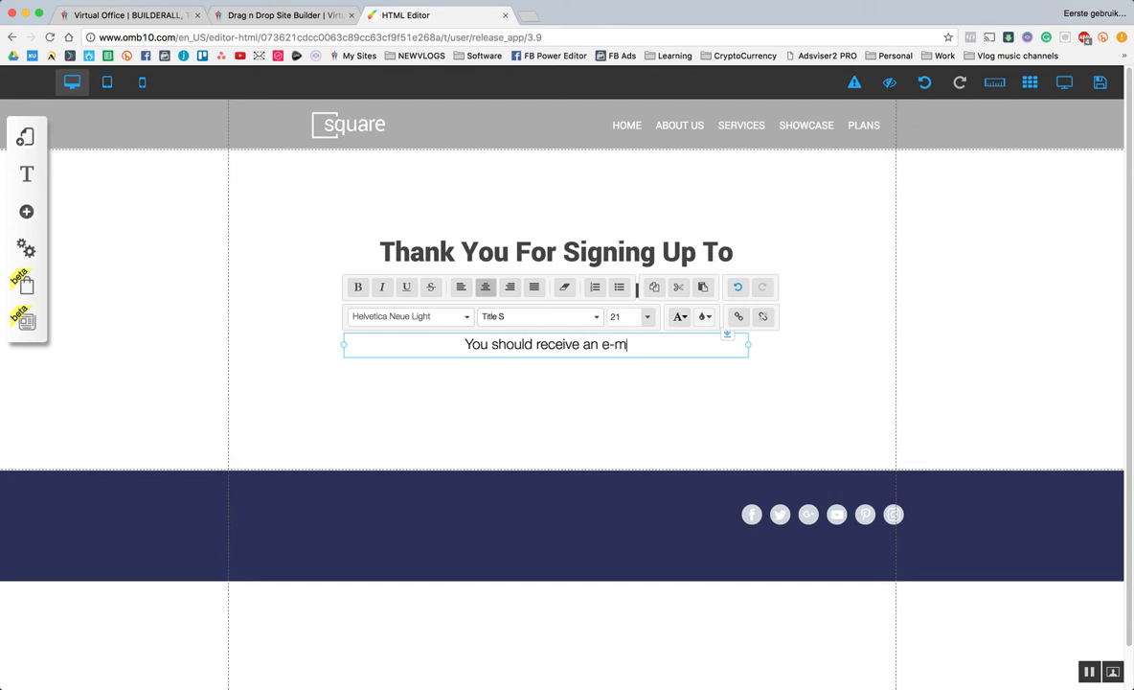
pyautogui.write('ail very soon. ')
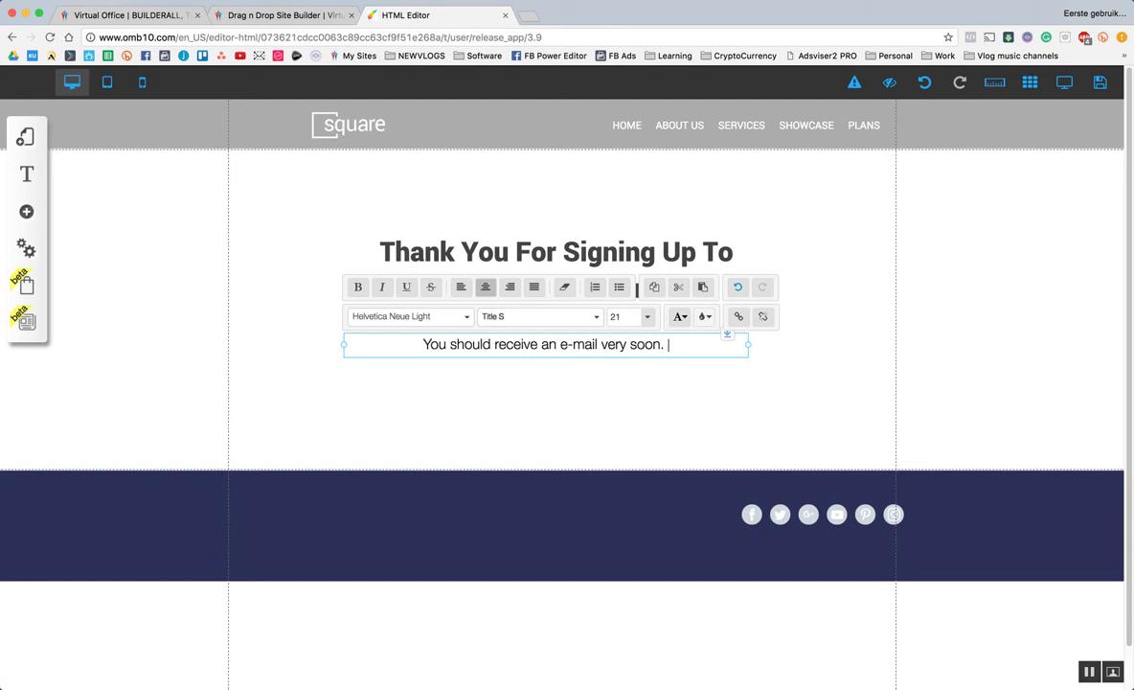
pyautogui.write('Please confirm y')
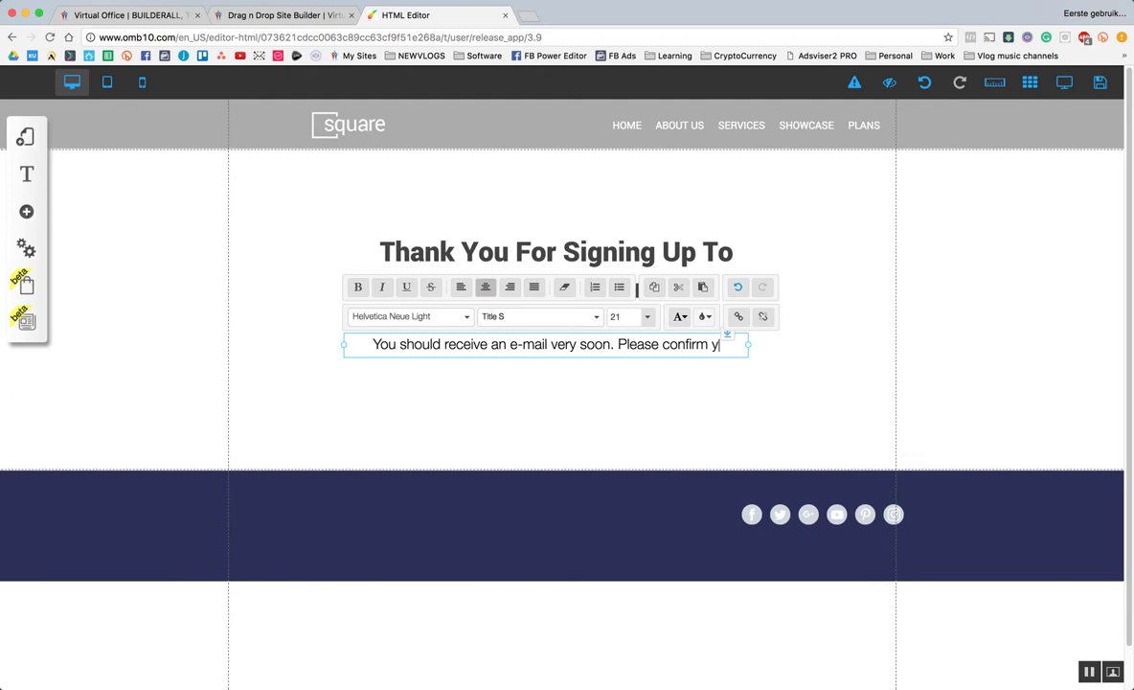
pyautogui.write('our e-mail address.')
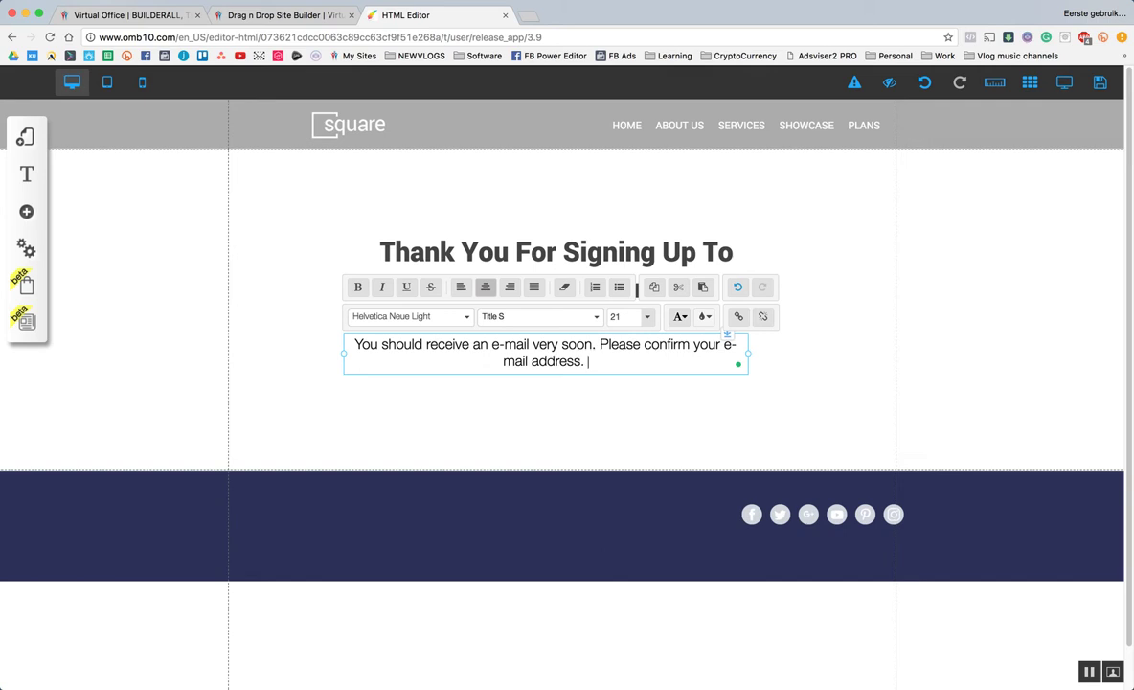
pyautogui.write("'t find")
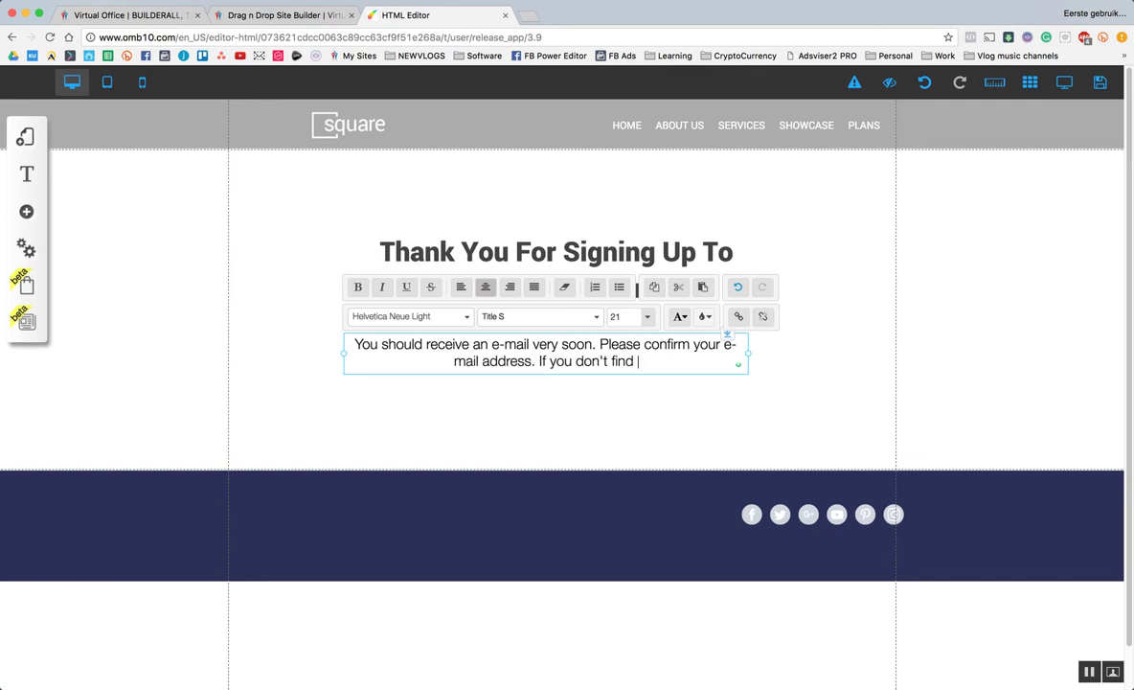
pyautogui.press('BackSpace')
pyautogui.press('BackSpace')
pyautogui.press('BackSpace')
pyautogui.press('BackSpace')
pyautogui.press('BackSpace')
pyautogui.write('see it ')
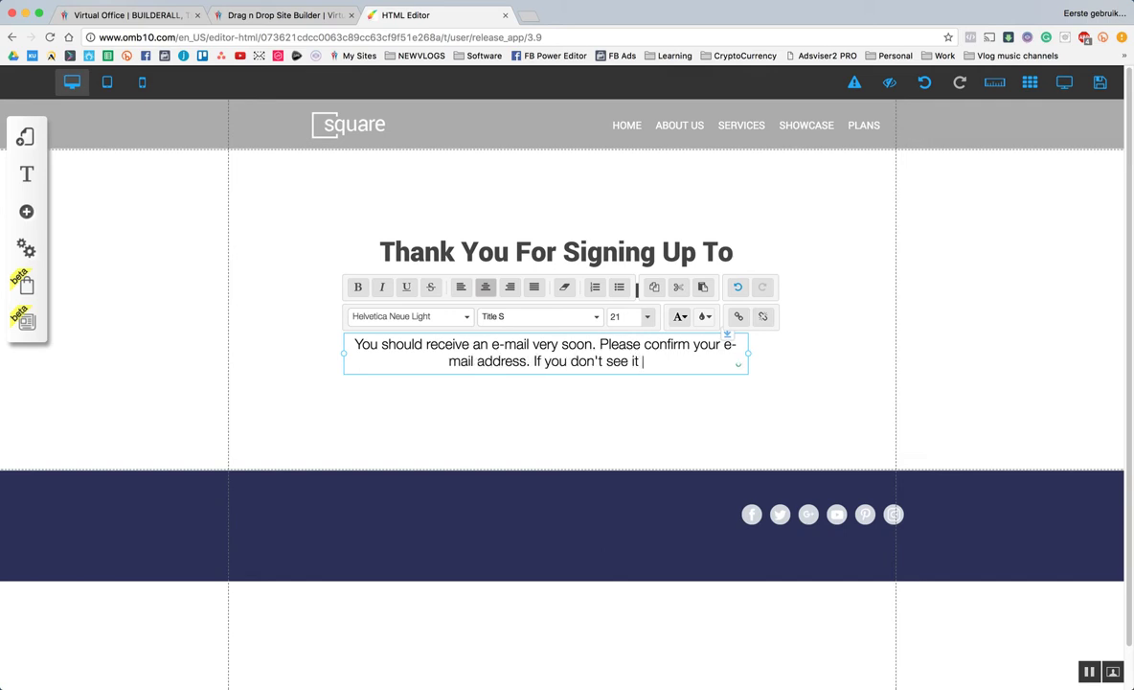
pyautogui.write('inside of your')
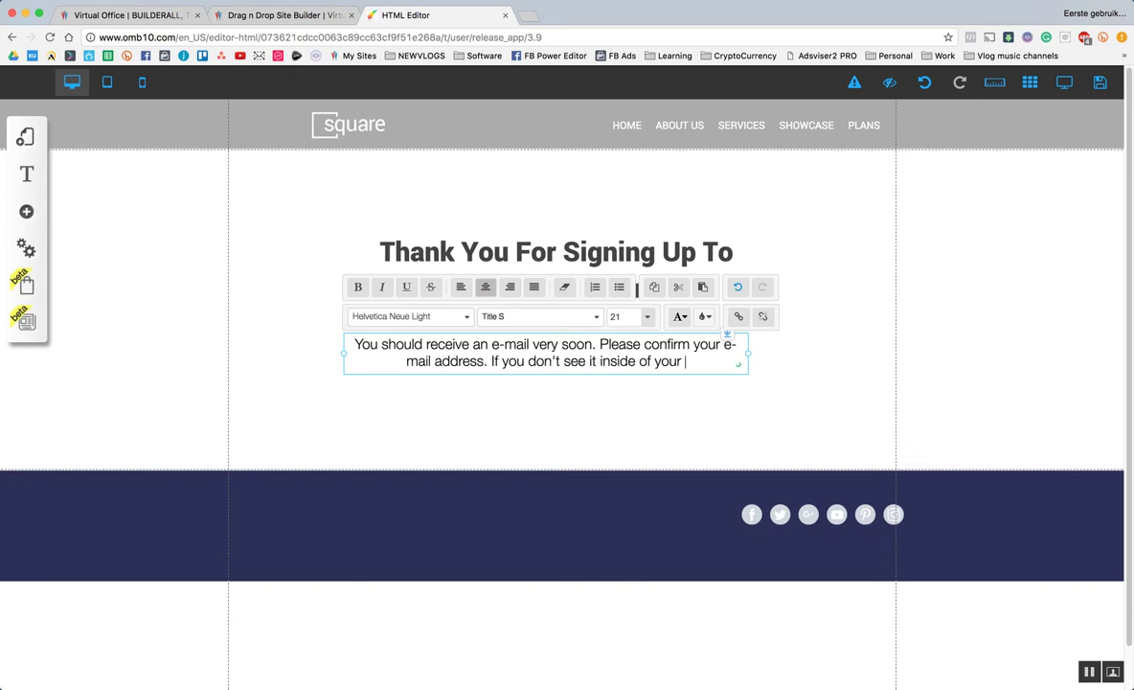
pyautogui.press('BackSpace')
pyautogui.press('BackSpace')
pyautogui.press('BackSpace')
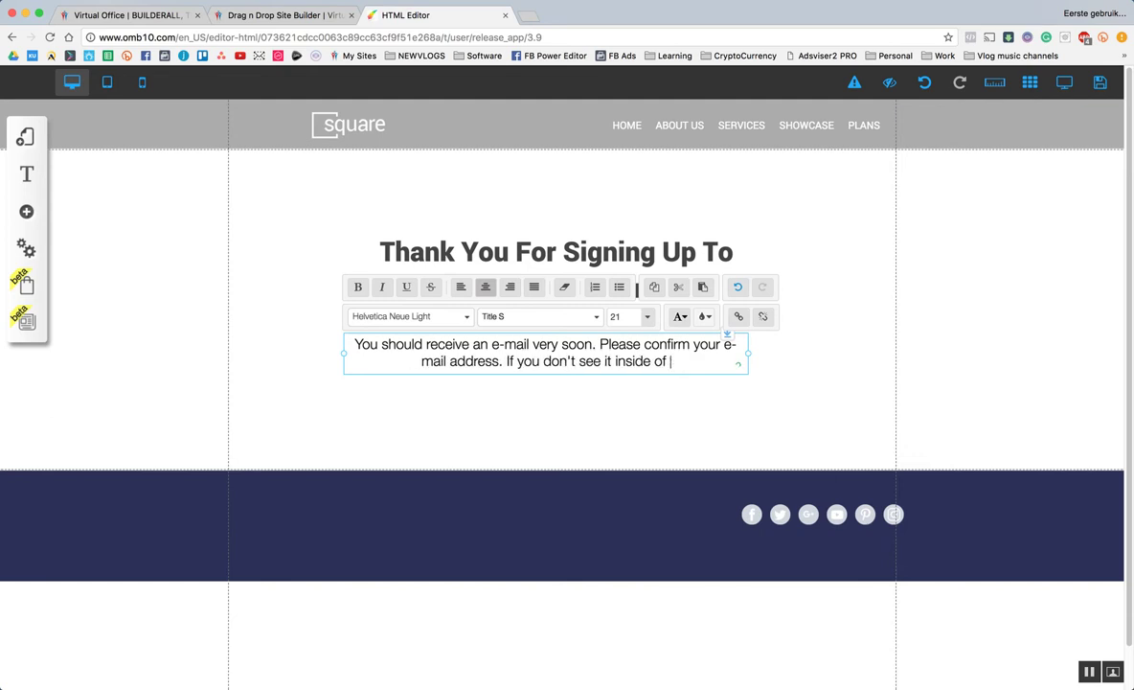
pyautogui.write('your inbox')
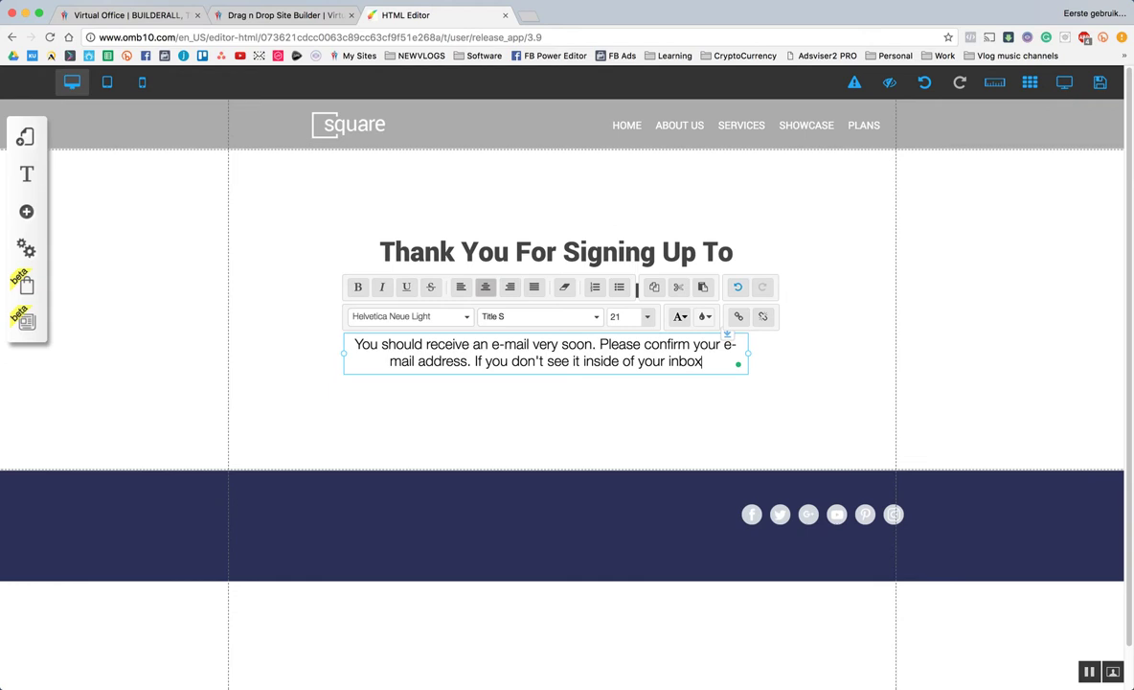
pyautogui.write(', make sure t')
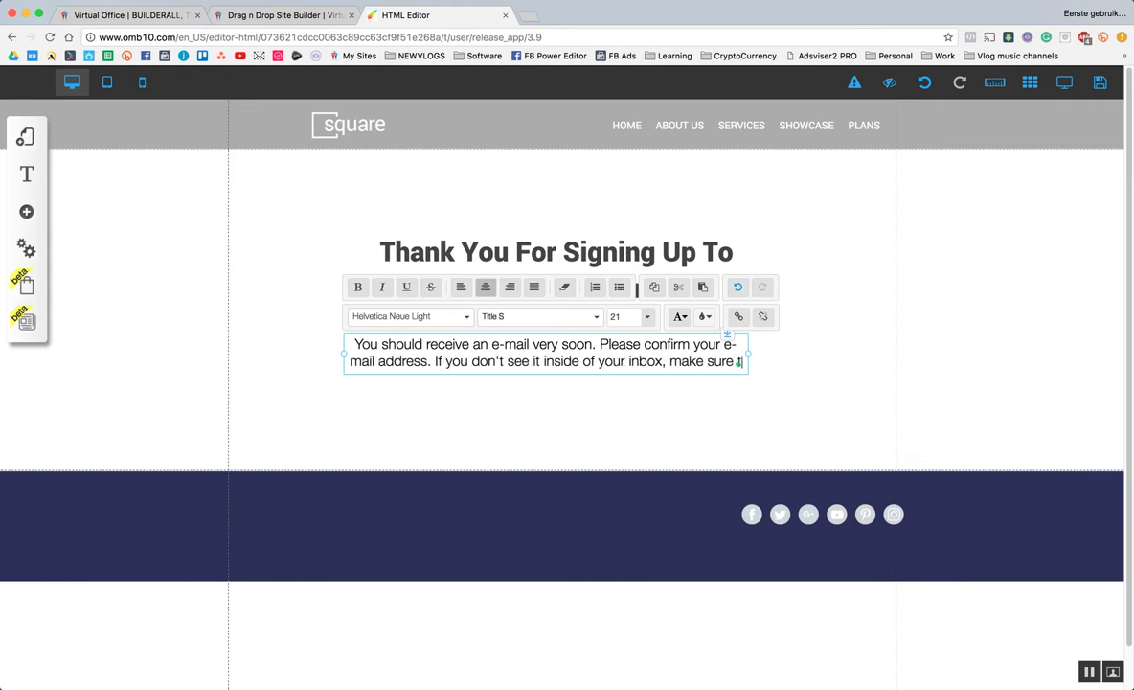
pyautogui.write('o check your SPAM')
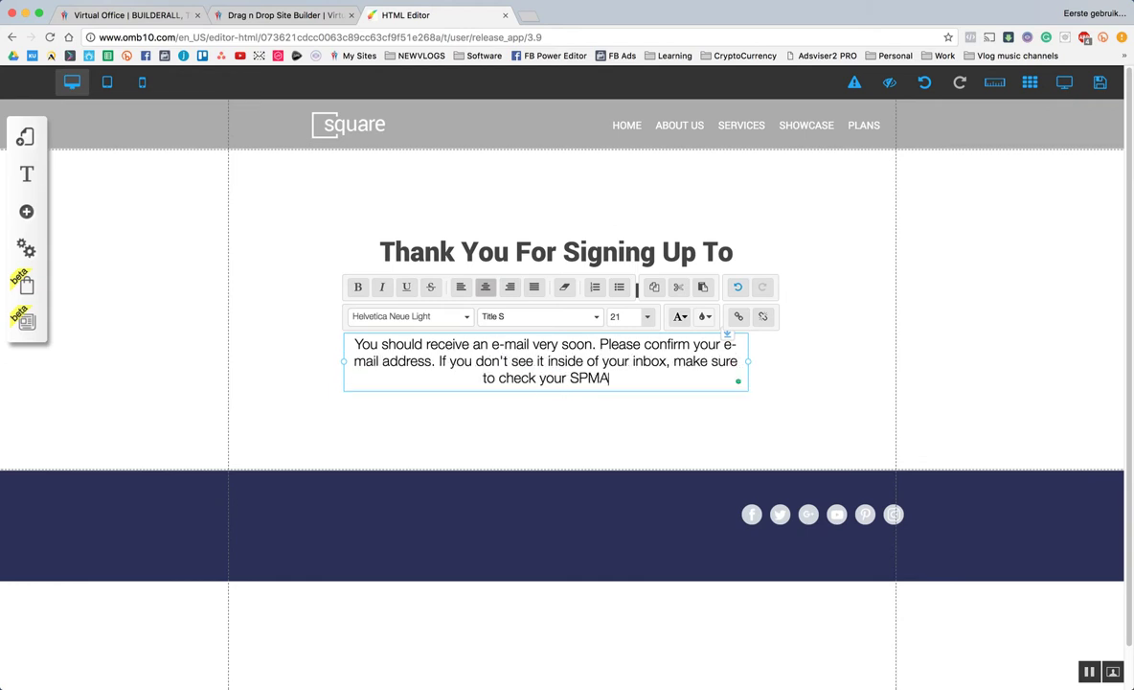
pyautogui.press('BackSpace')
pyautogui.press('BackSpace')
pyautogui.press('BackSpace')
pyautogui.press('BackSpace')
pyautogui.write('spam.')
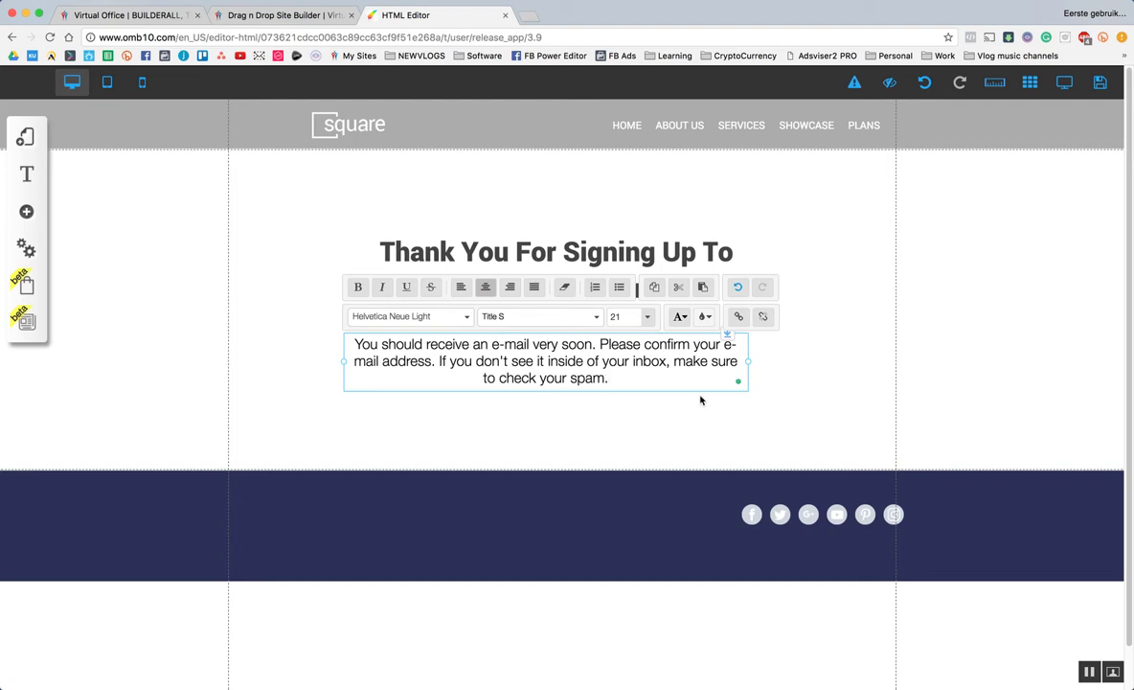
pyautogui.write('folder.')
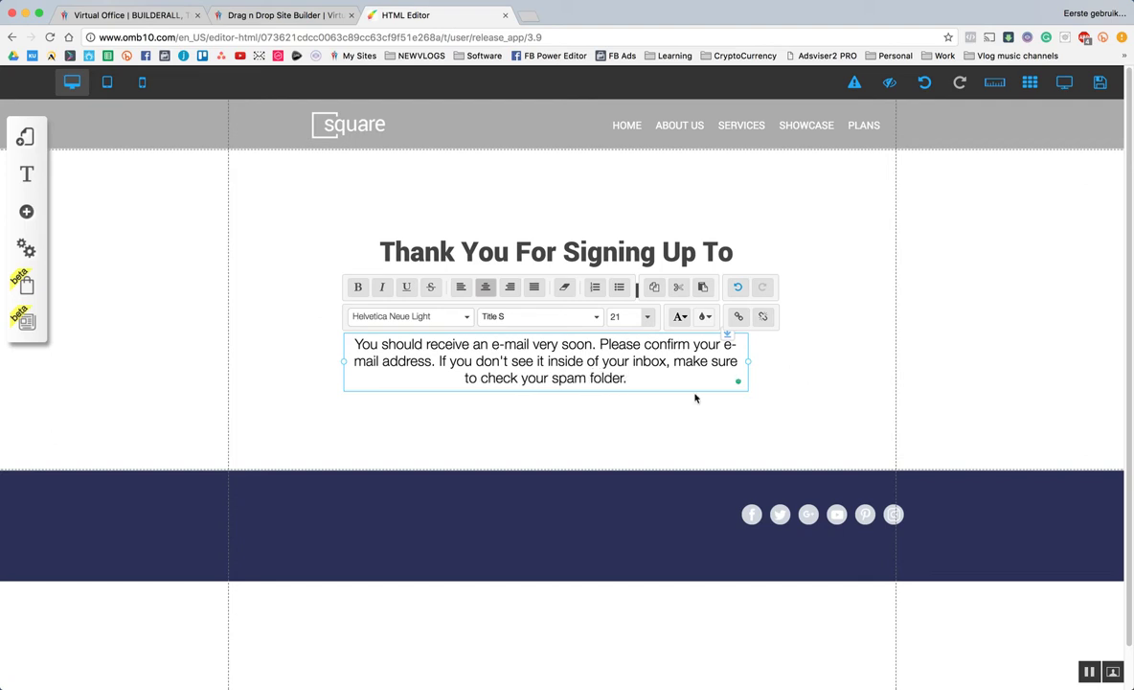
# Insert a line break after 'soon.' so the confirmation request starts on its own line
pyautogui.click(602, 344)
pyautogui.press('Return')
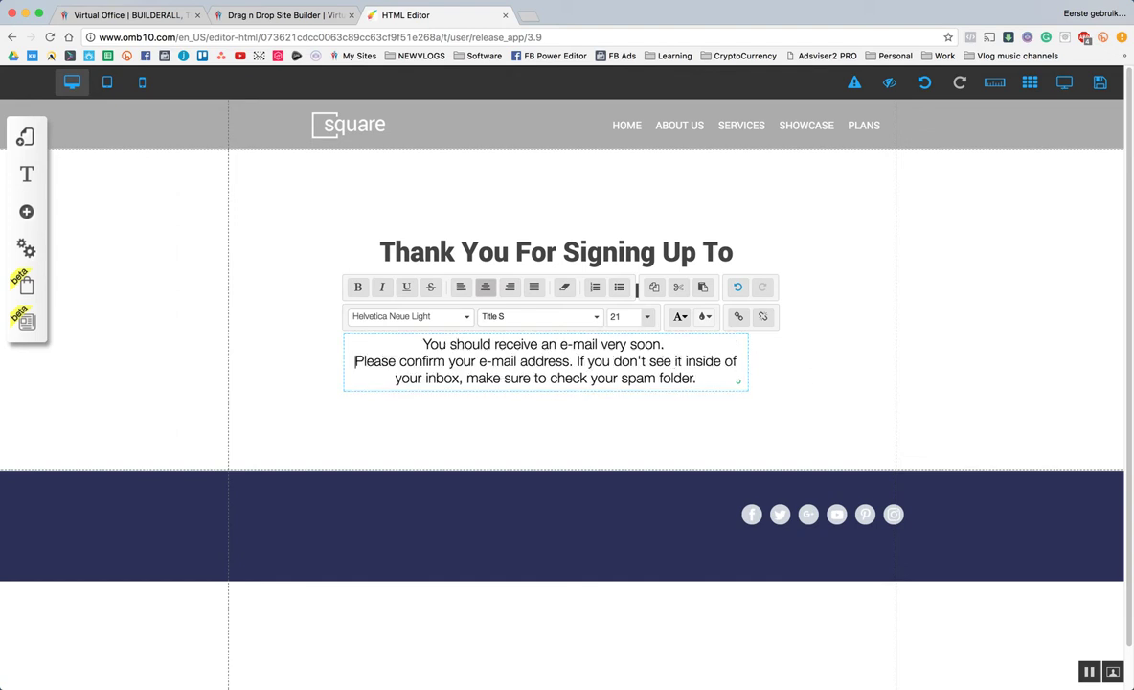
pyautogui.click(818, 425)
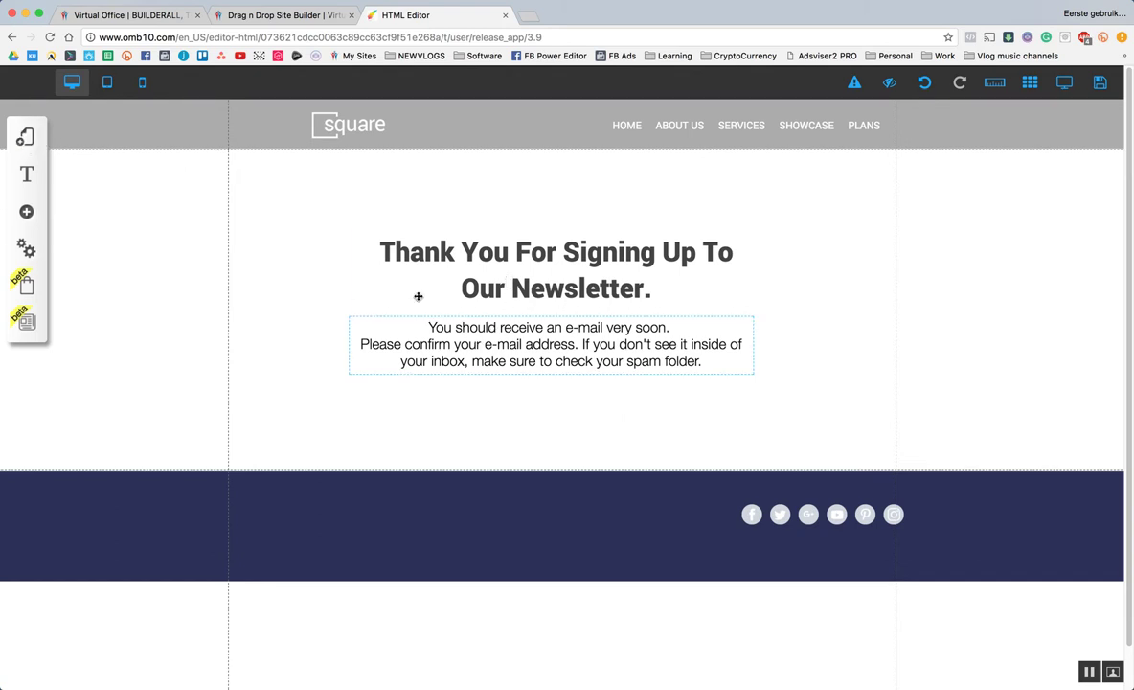
# Create a BLANK-template page named Confirmation in the layout's page list
pyautogui.click(21, 140)
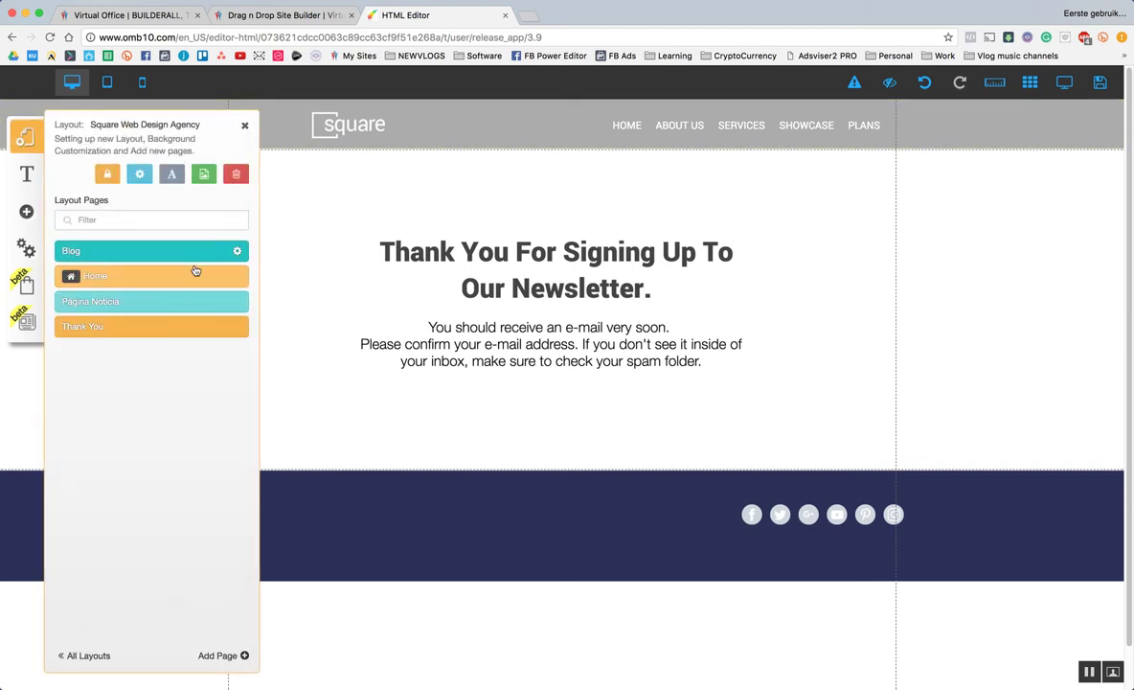
pyautogui.click(244, 657)
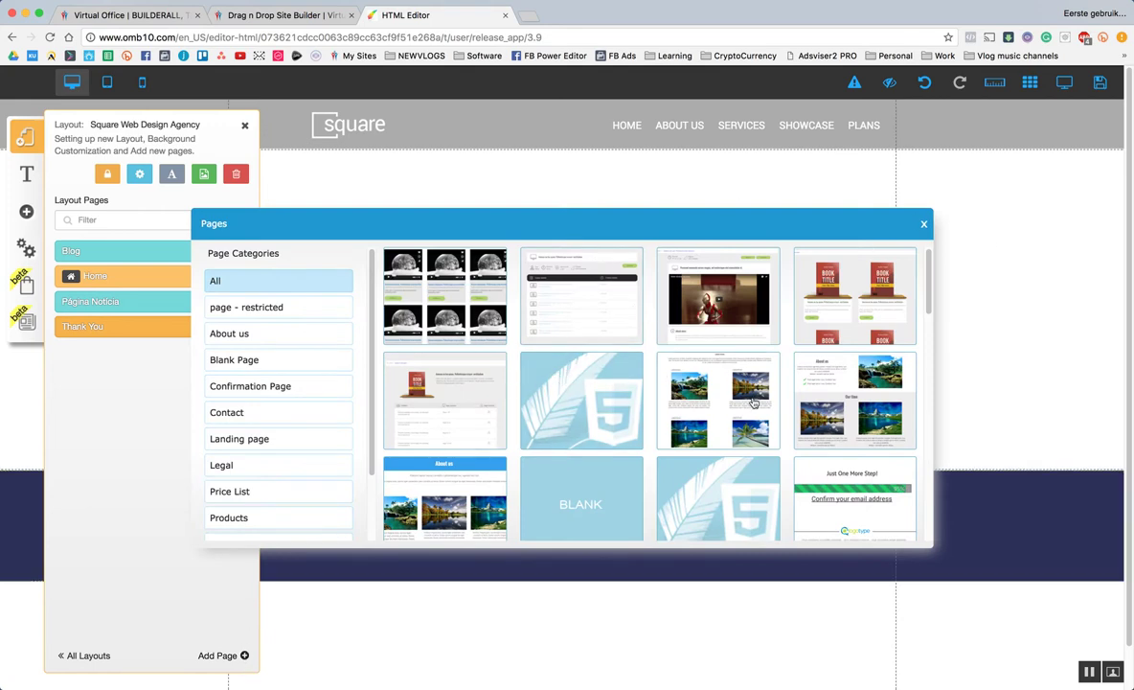
pyautogui.click(613, 499)
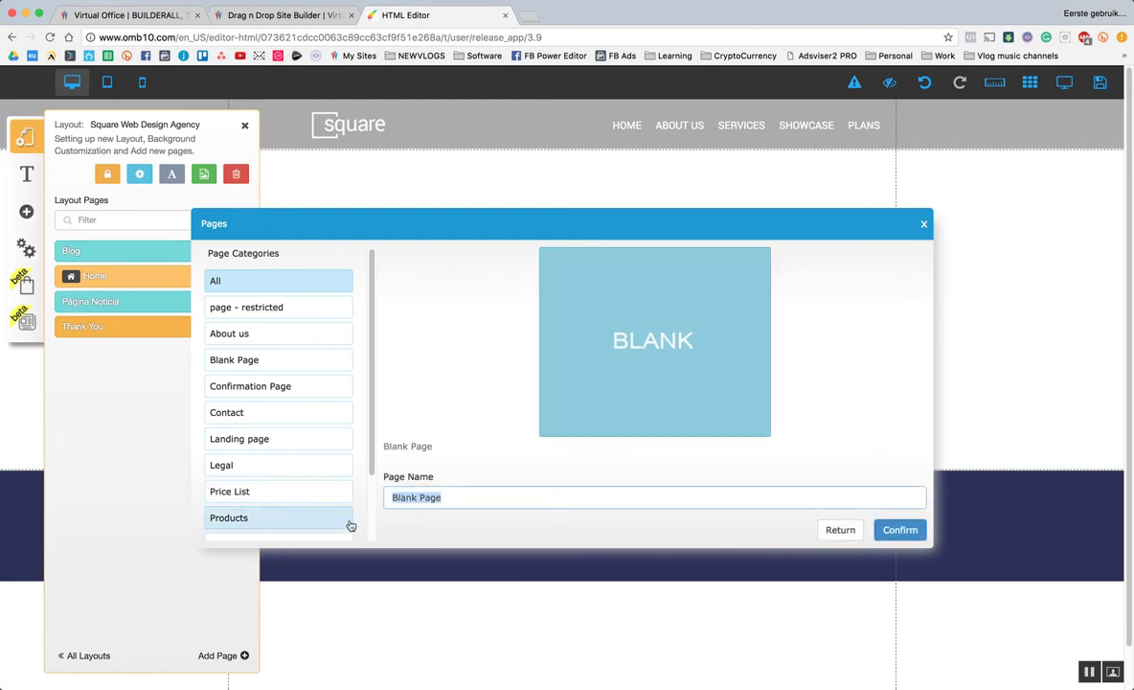
pyautogui.write('Con')
pyautogui.hotkey('ctrl', 'a')
pyautogui.write('C')
pyautogui.click(900, 530)
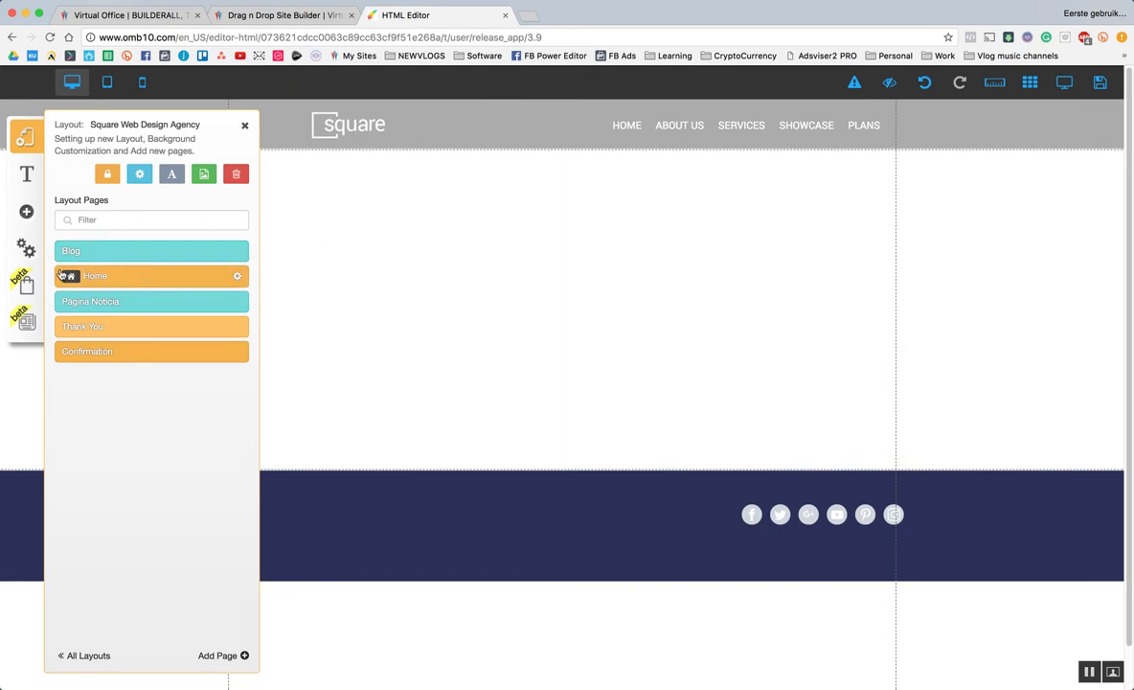
# Place a large Title text element on the Confirmation page canvas
pyautogui.click(24, 211)
pyautogui.click(88, 207)
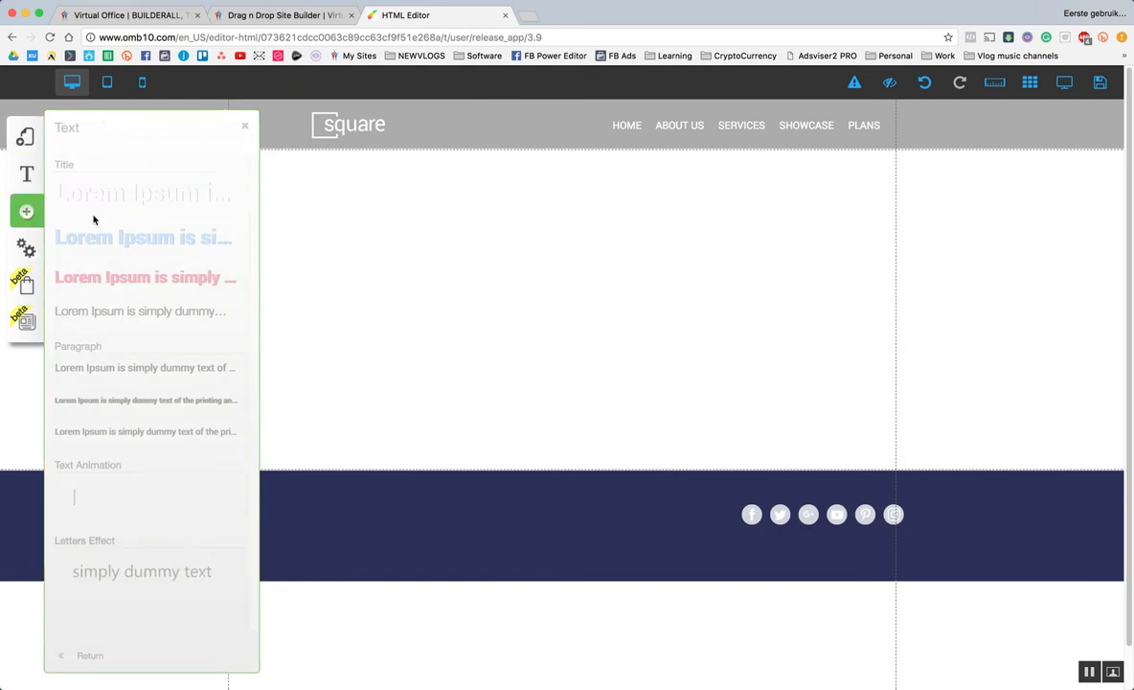
pyautogui.click(156, 199)
pyautogui.moveTo(157, 199); pyautogui.dragTo(562, 324)
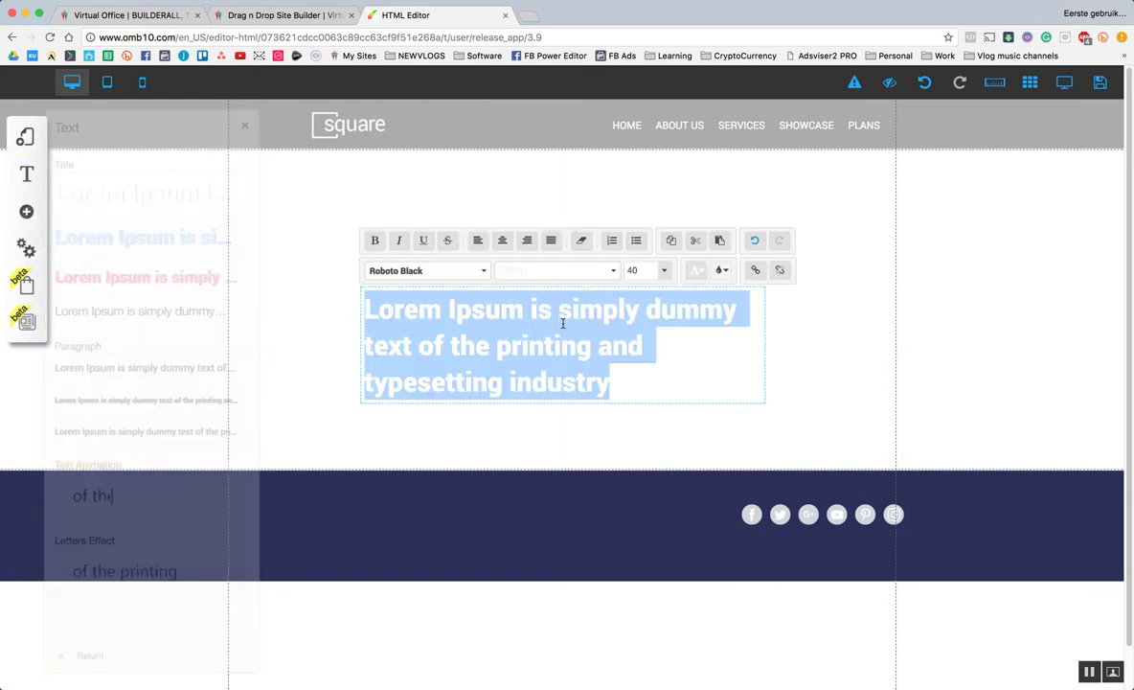
pyautogui.click(691, 271)
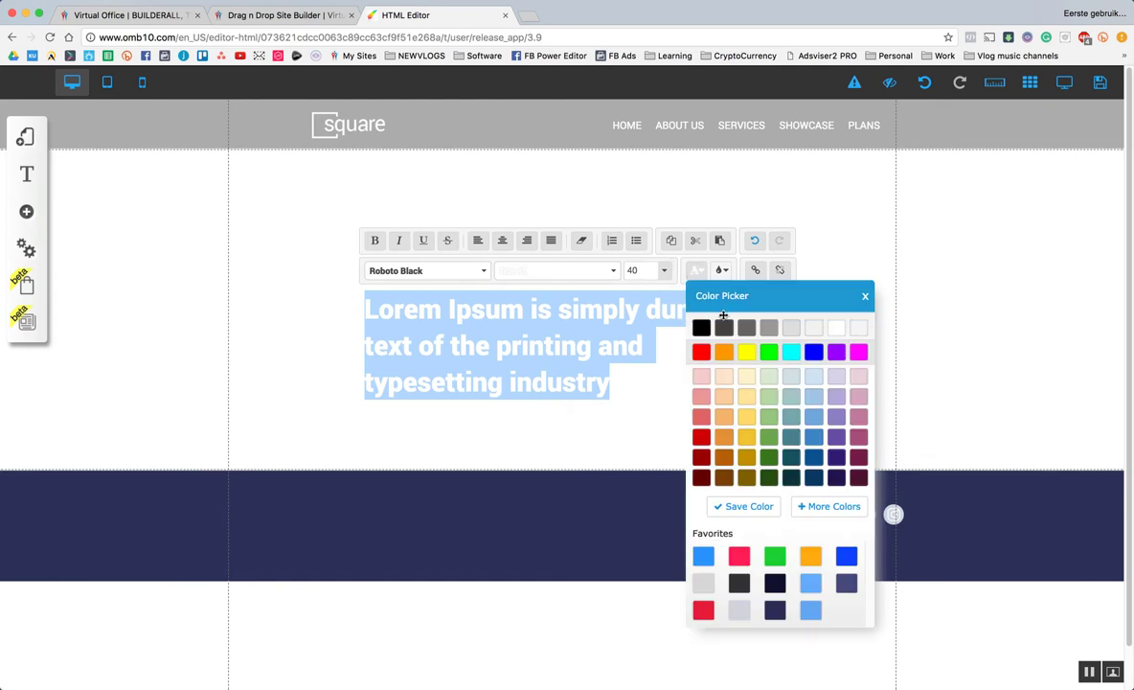
# Change the title to 'THANK YOU FOR CONFIRMING YOUR E-MAIL ADDRESS', centre it, and nudge it down
pyautogui.doubleClick(572, 346)
pyautogui.hotkey('ctrl', 'a')
pyautogui.write('T')
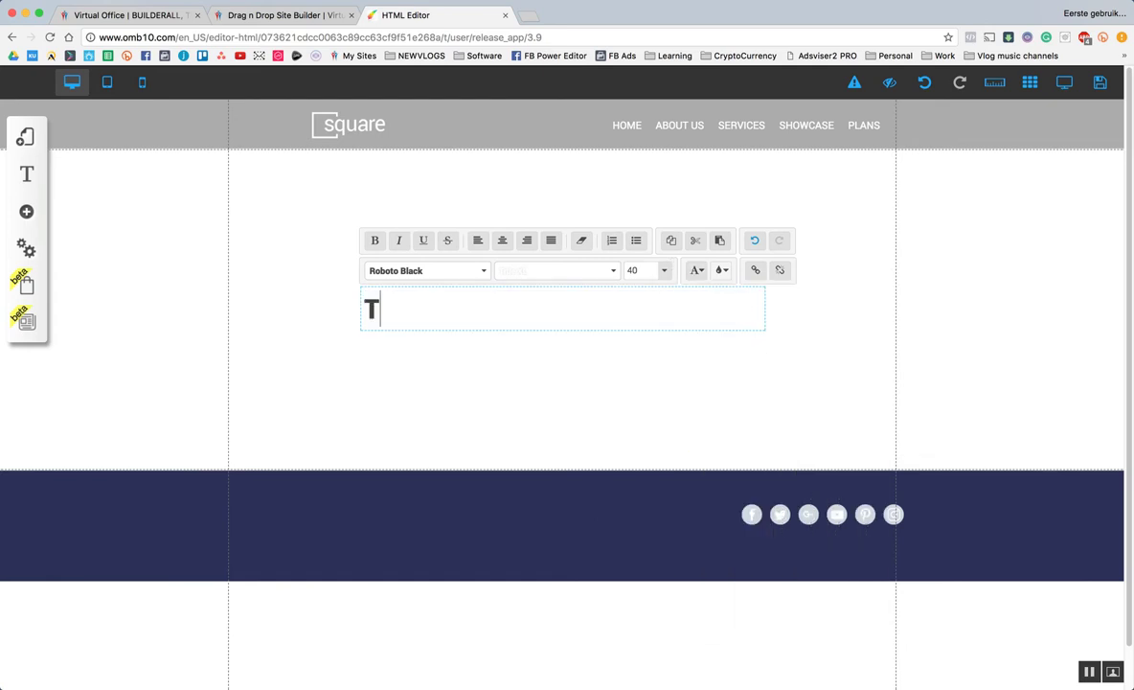
pyautogui.write('HANK Y')
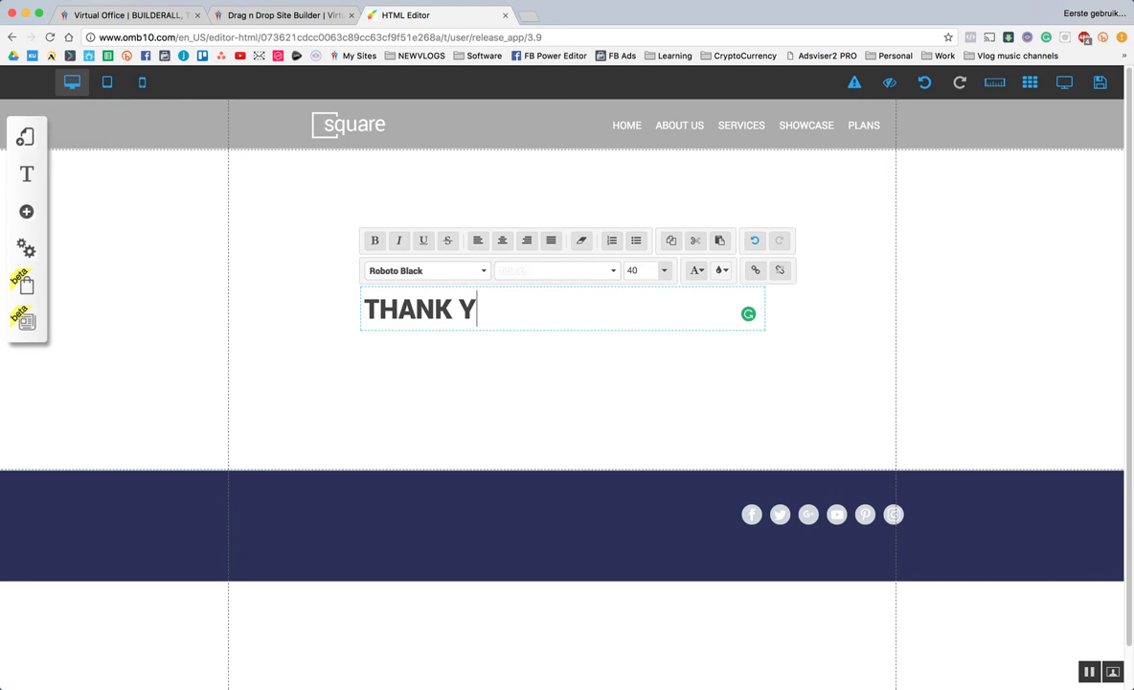
pyautogui.write('OU FOR CONFI')
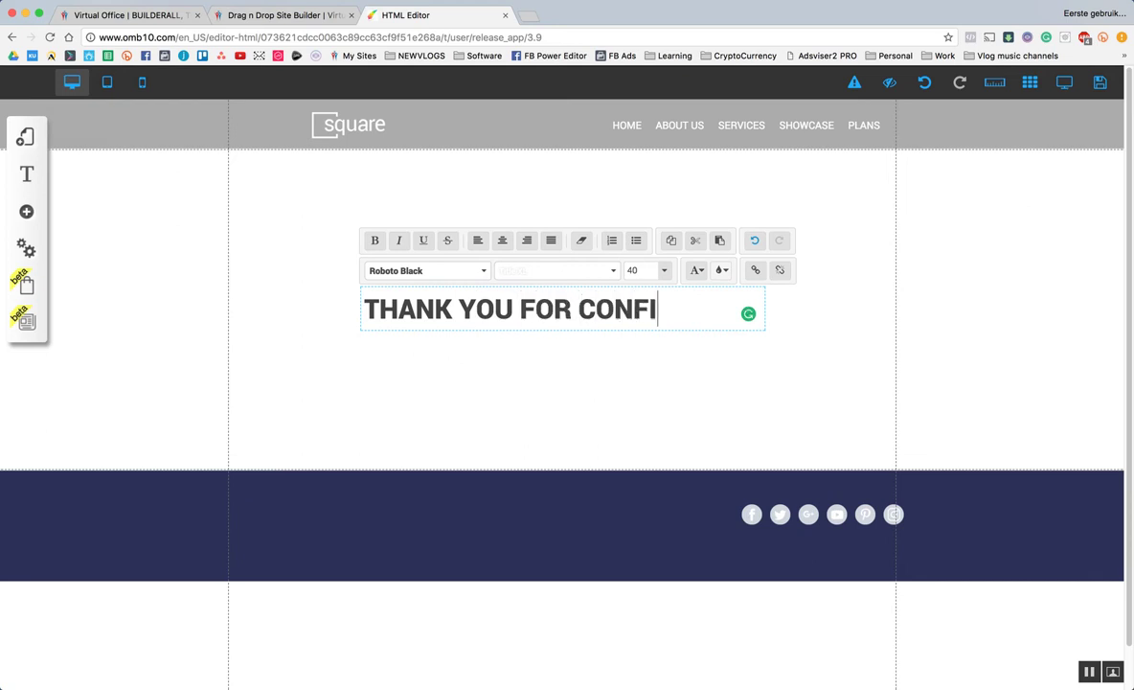
pyautogui.write('RMING YOUR E-M')
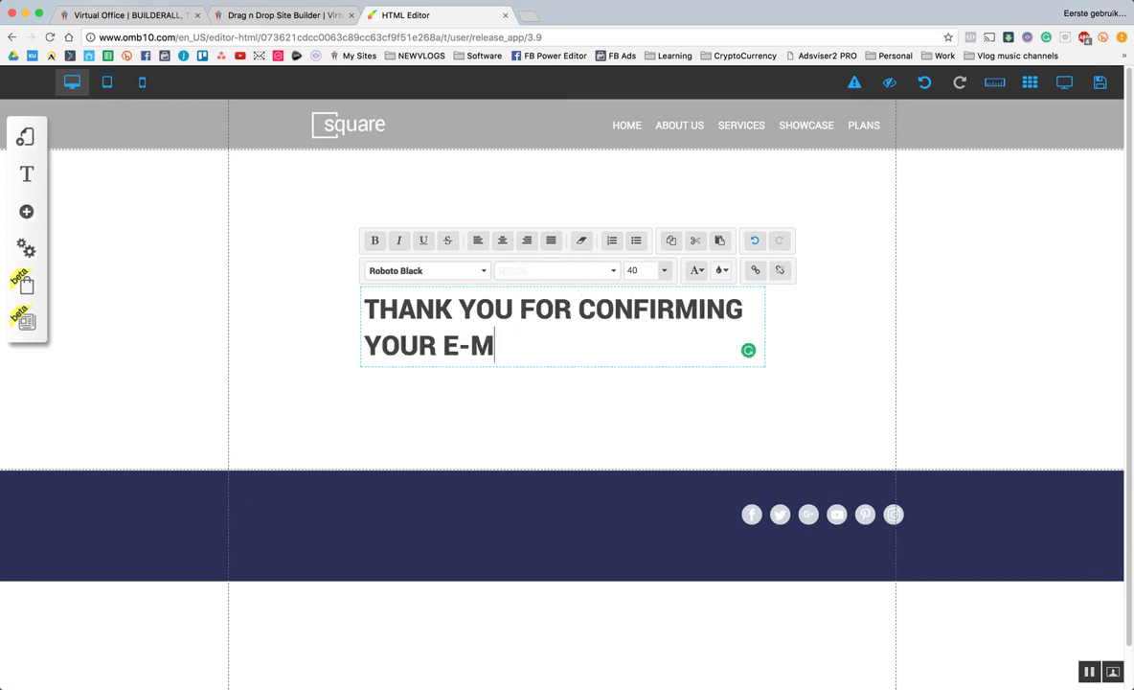
pyautogui.write('AIL ADDRESS')
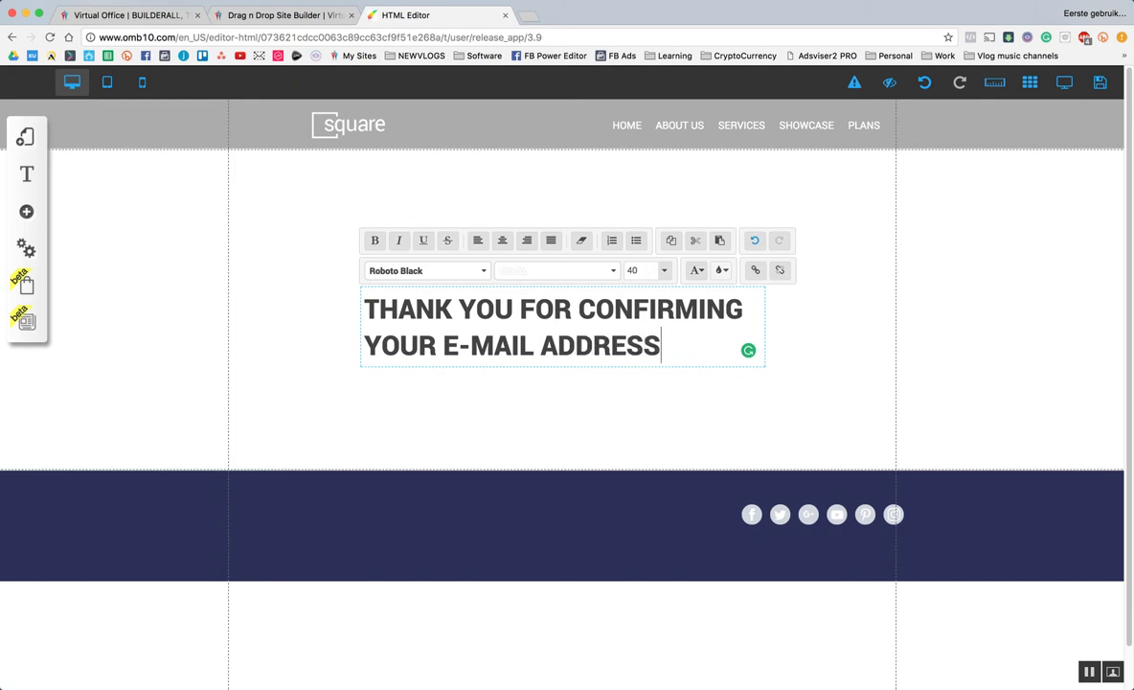
pyautogui.click(504, 241)
pyautogui.click(524, 429)
pyautogui.click(549, 290)
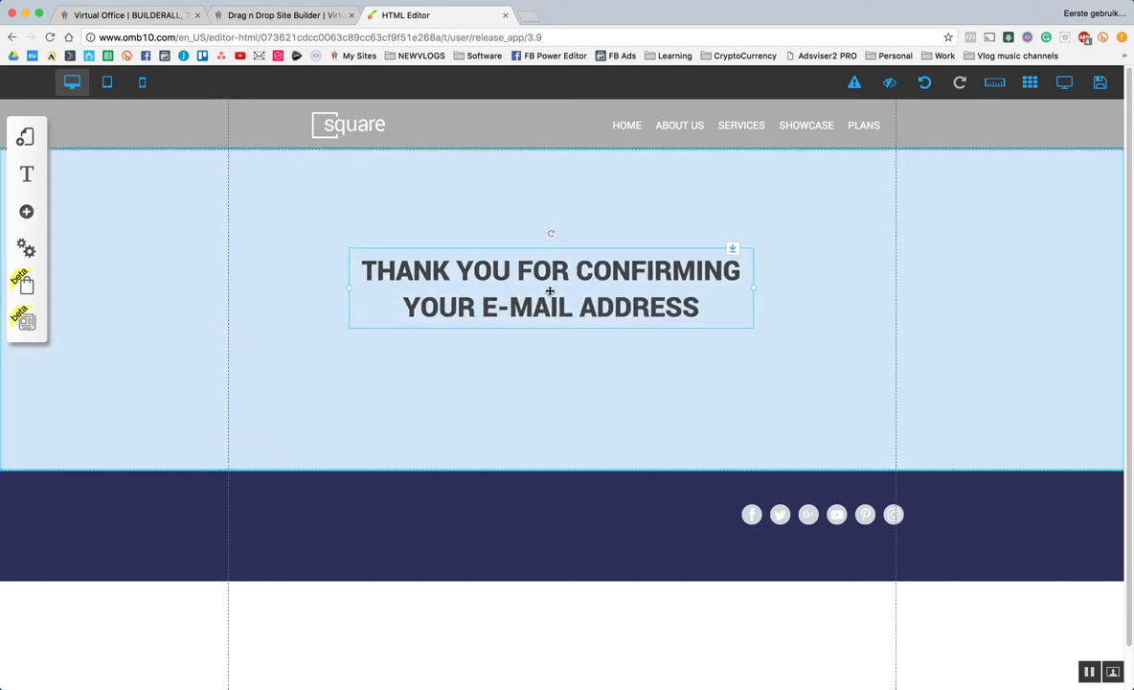
pyautogui.moveTo(549, 289); pyautogui.dragTo(547, 299)
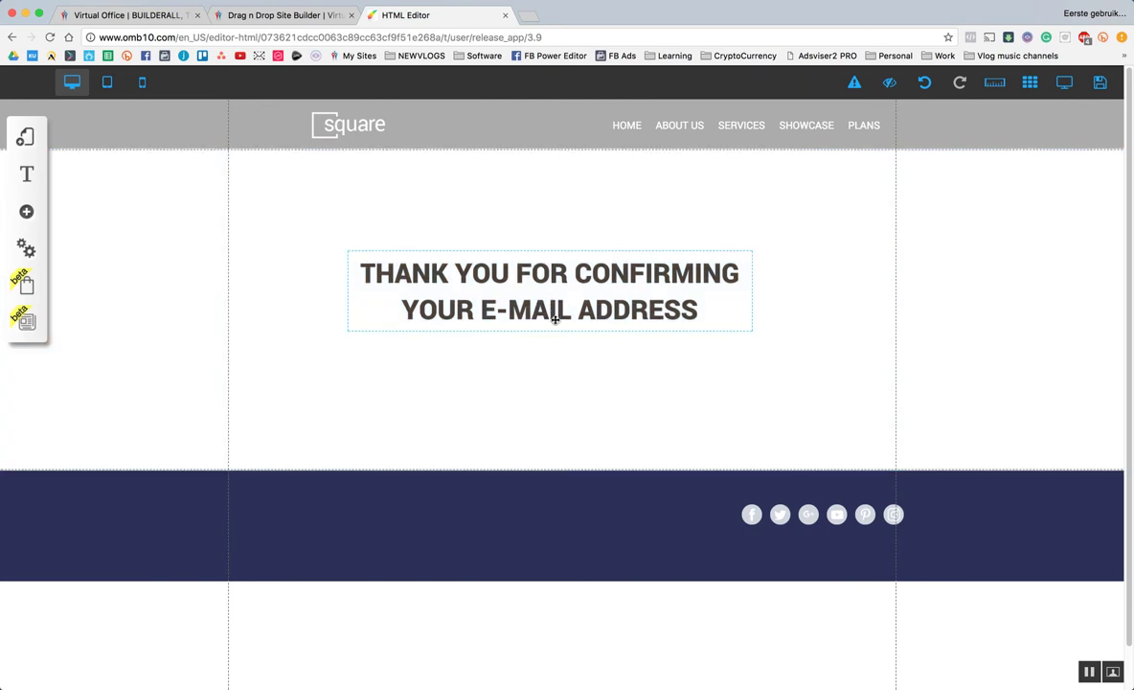
# Enlarge the heading's section downward and reposition the headline lower, centred inside it
pyautogui.moveTo(559, 469); pyautogui.dragTo(570, 580)
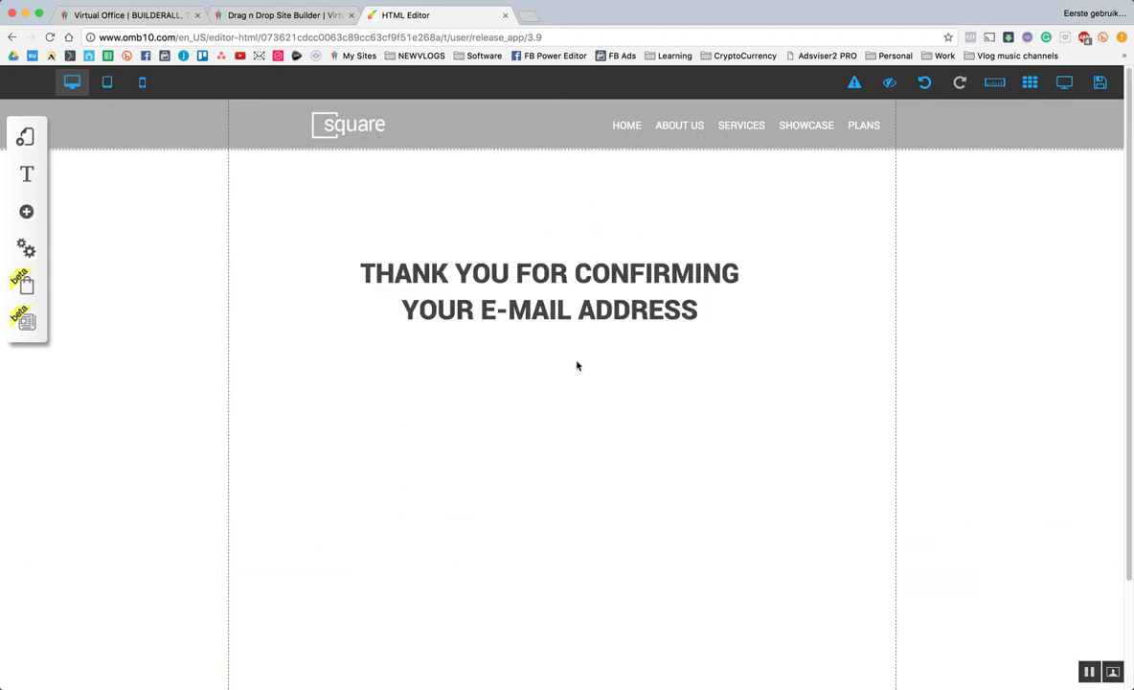
pyautogui.moveTo(570, 274); pyautogui.dragTo(578, 329)
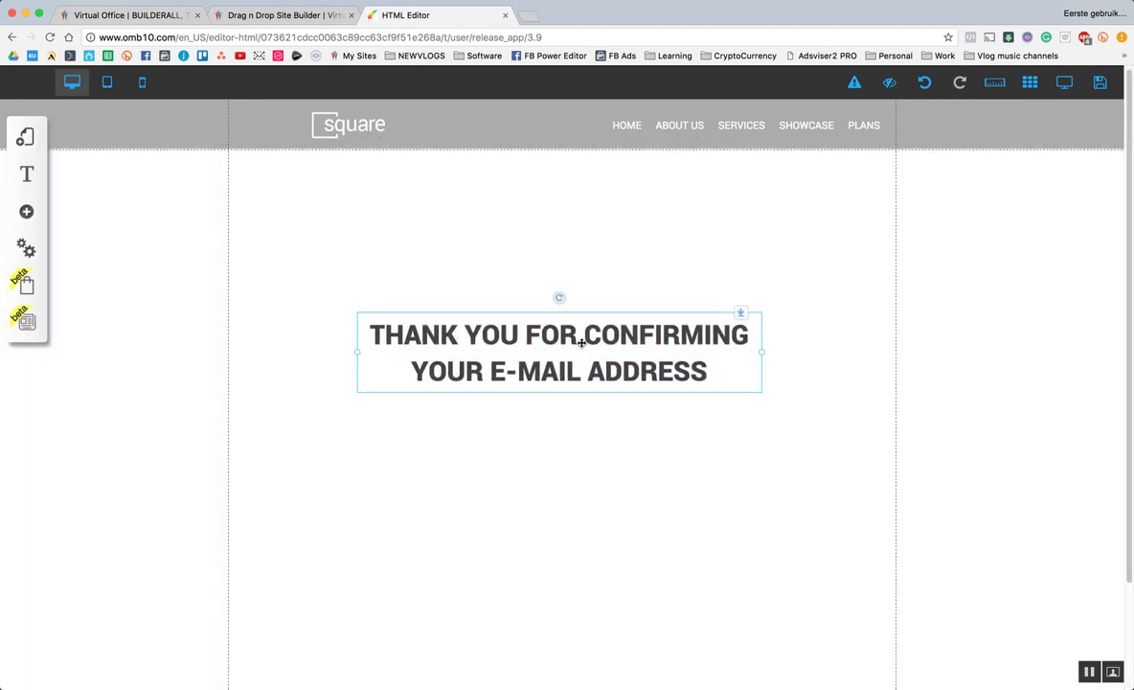
pyautogui.scroll(-2, 565, 402)
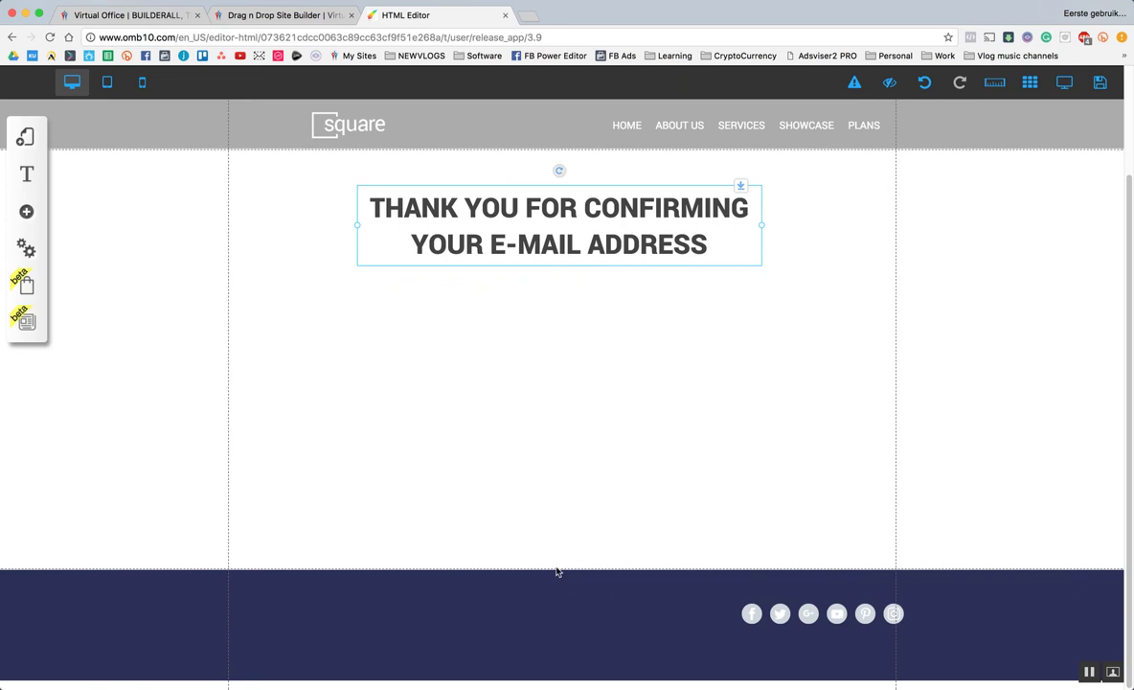
pyautogui.moveTo(557, 570); pyautogui.dragTo(554, 528)
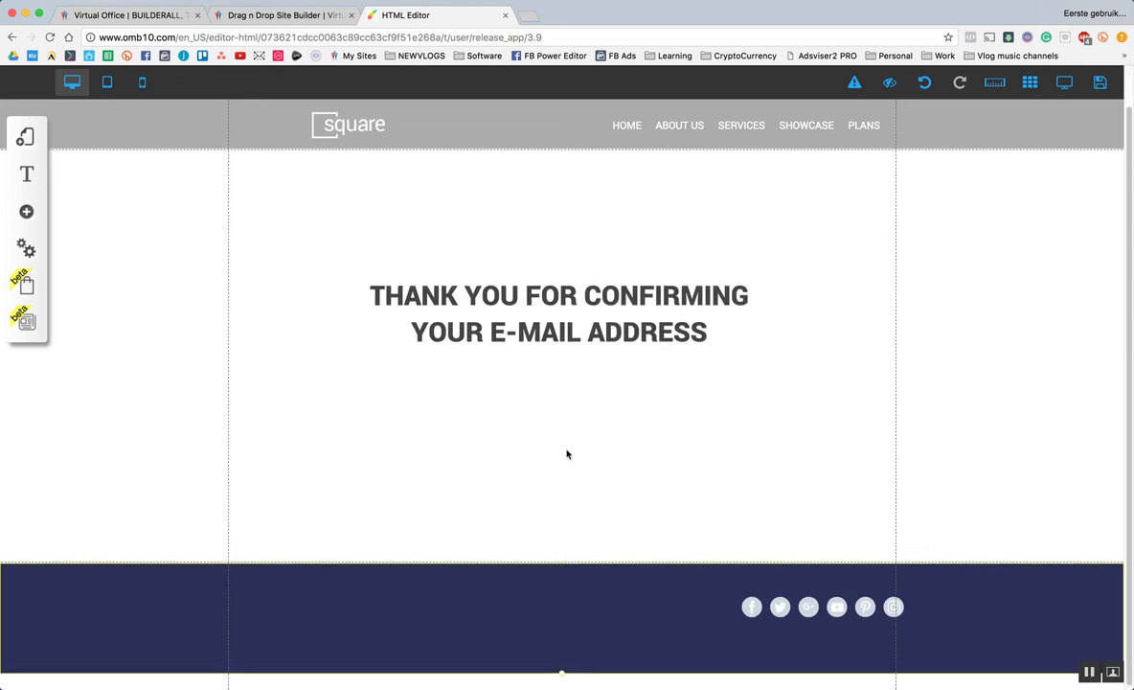
pyautogui.moveTo(562, 399); pyautogui.dragTo(563, 444)
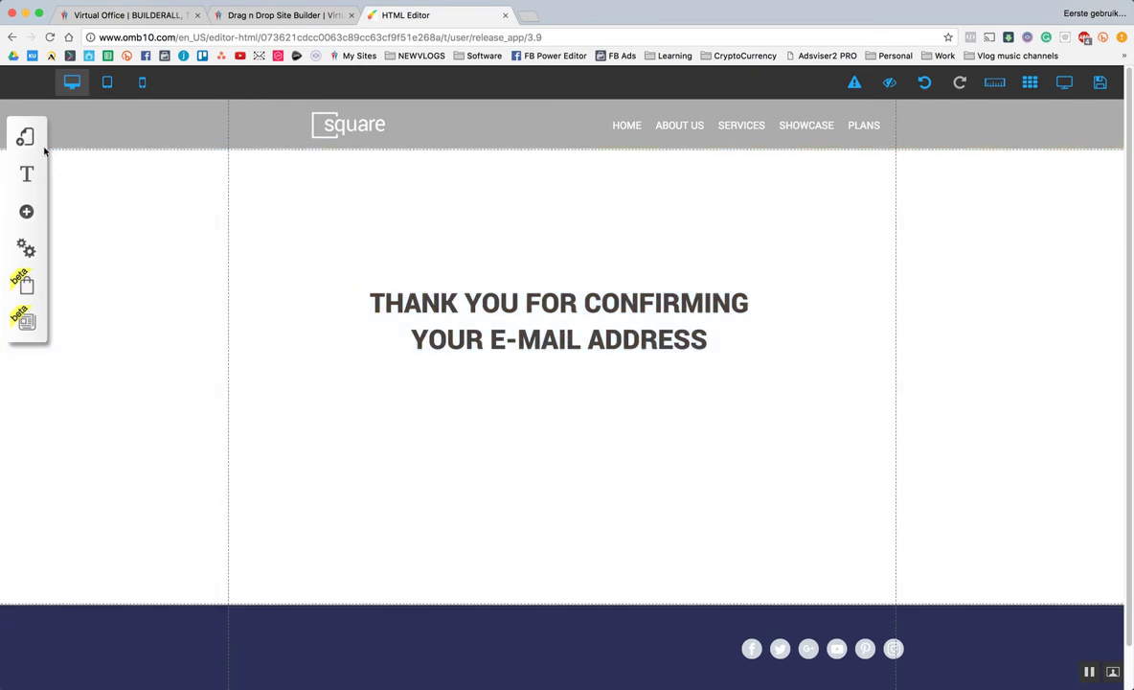
# Save the modified Confirmation, Thank You and Home pages and dismiss the success alert
pyautogui.click(1100, 84)
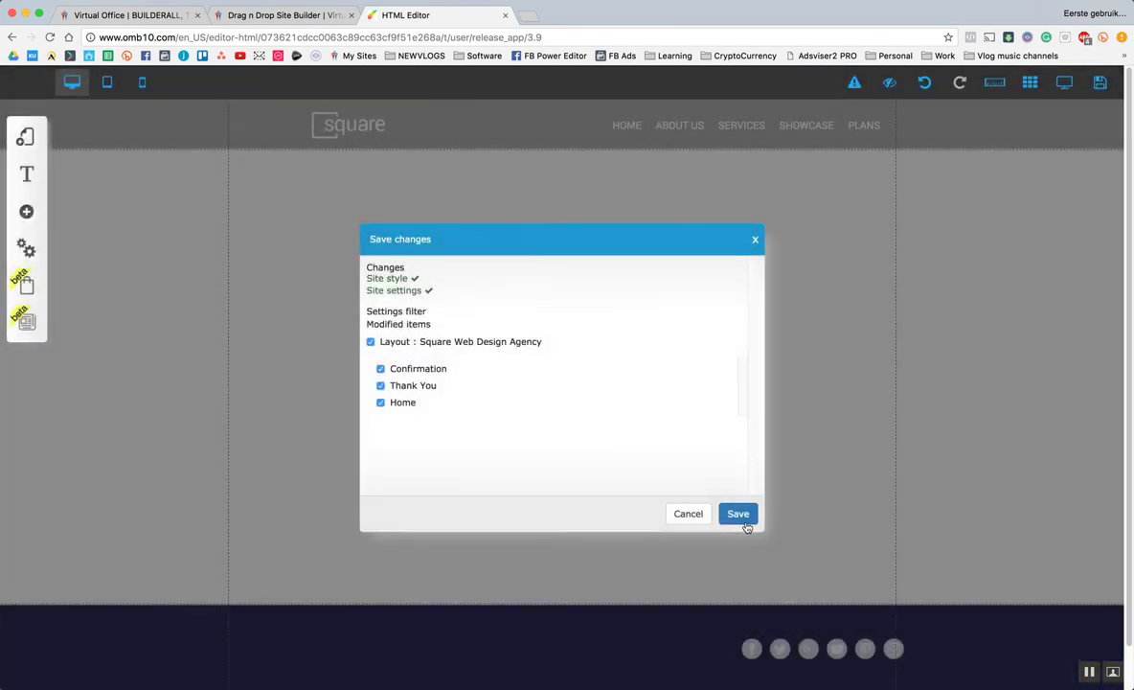
pyautogui.click(745, 516)
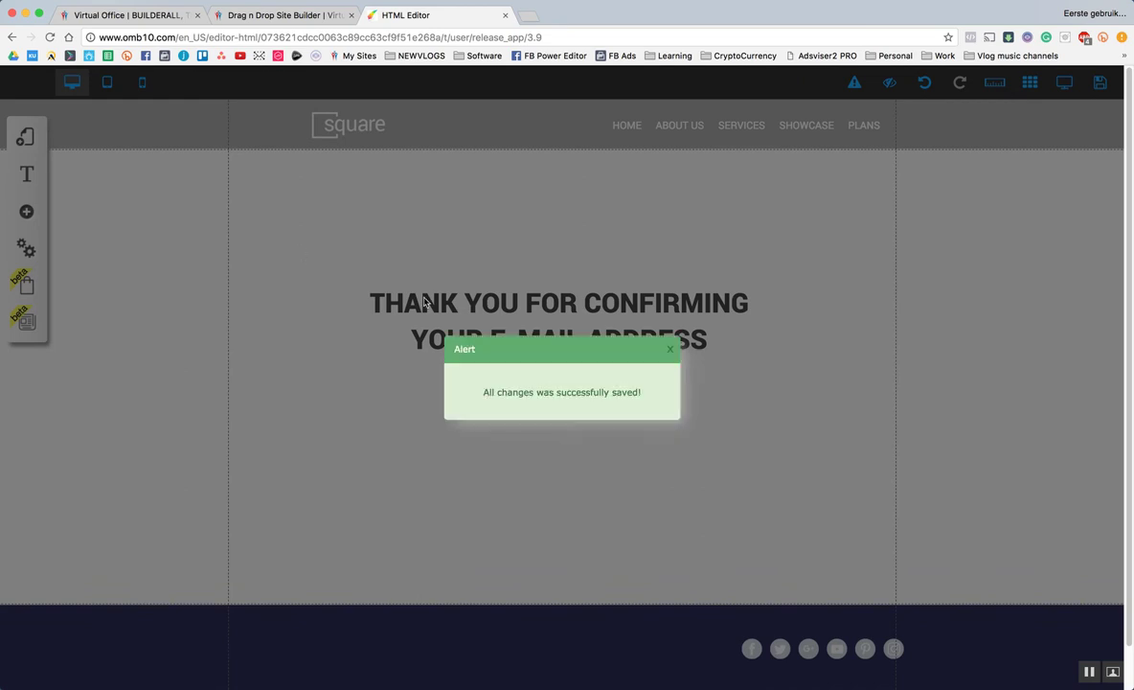
pyautogui.click(671, 354)
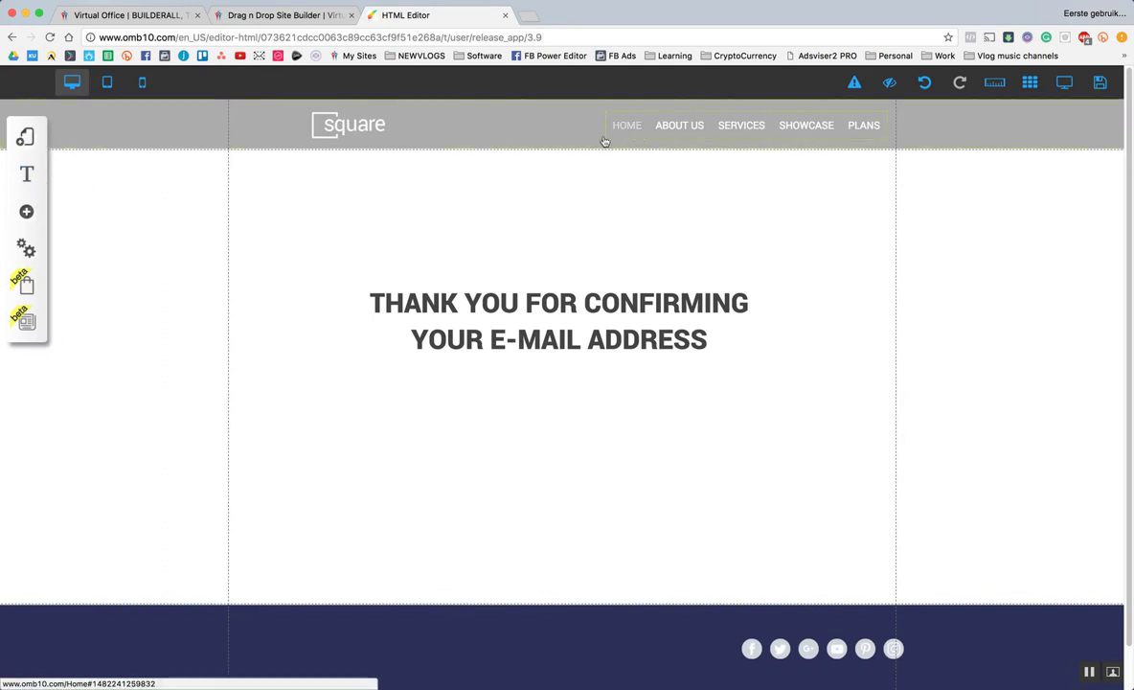
# Open the Home page from the layout's pages and scroll down to the newsletter form, nudging it up slightly
pyautogui.click(26, 137)
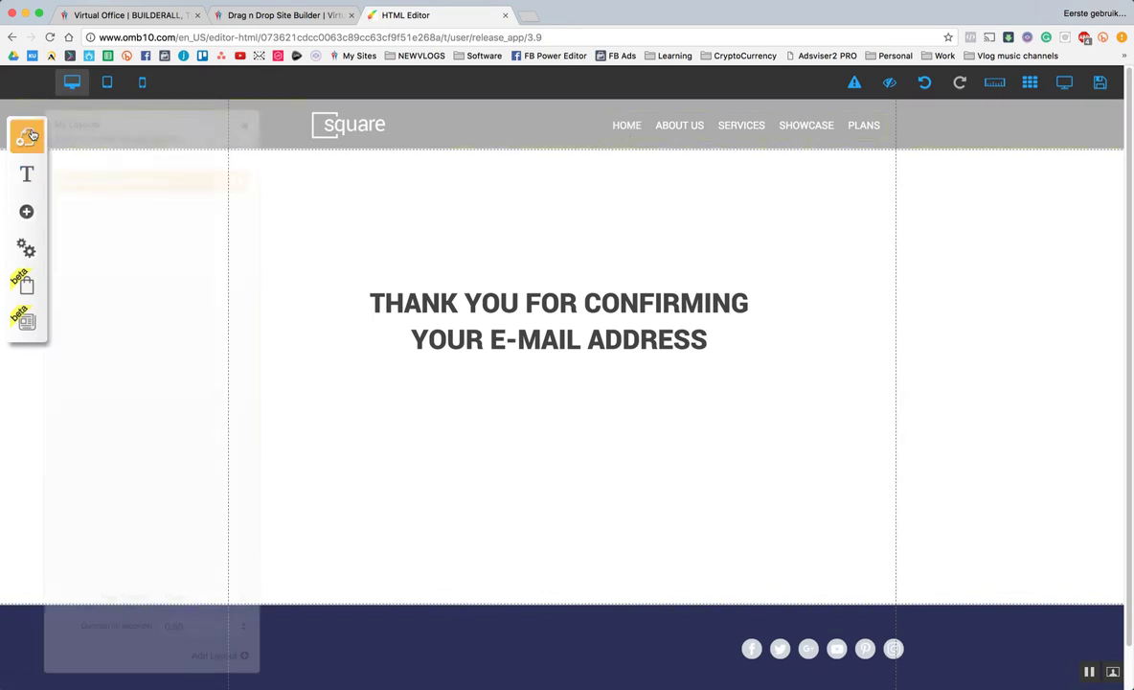
pyautogui.click(235, 183)
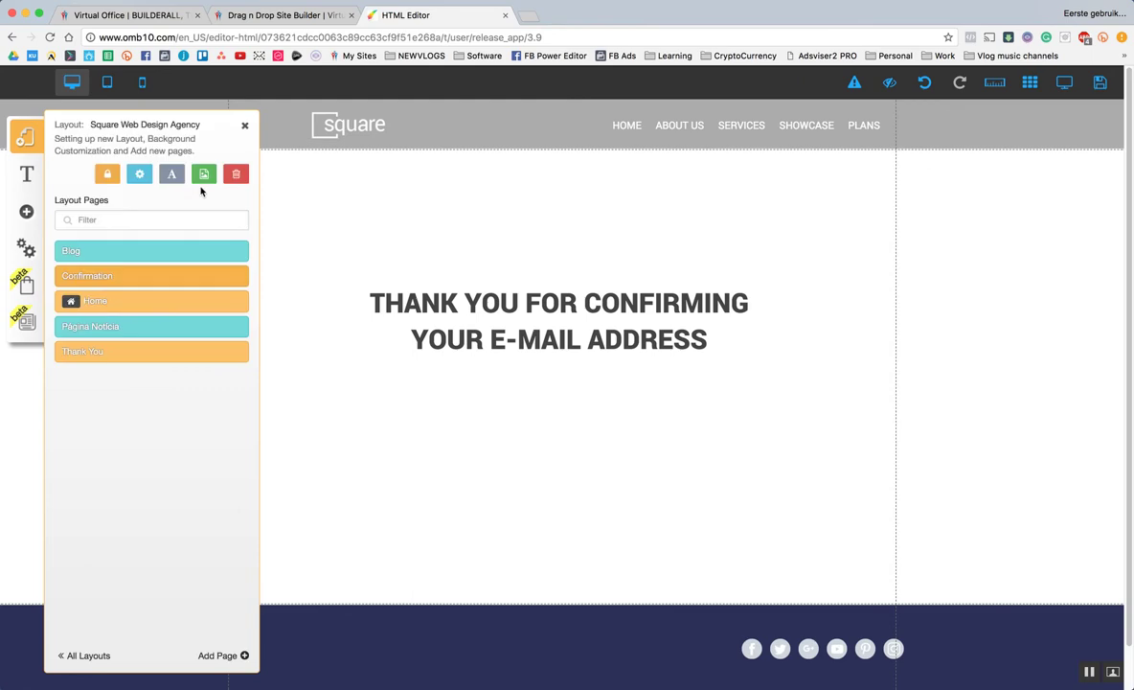
pyautogui.click(123, 305)
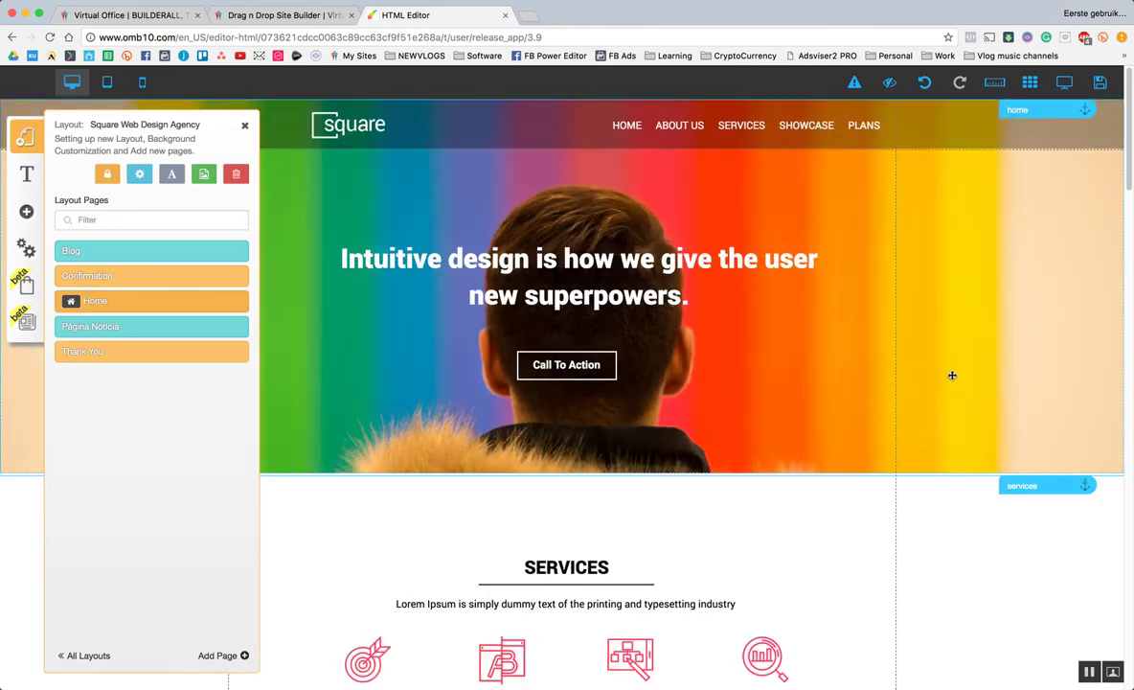
pyautogui.scroll(-2, 671, 498)
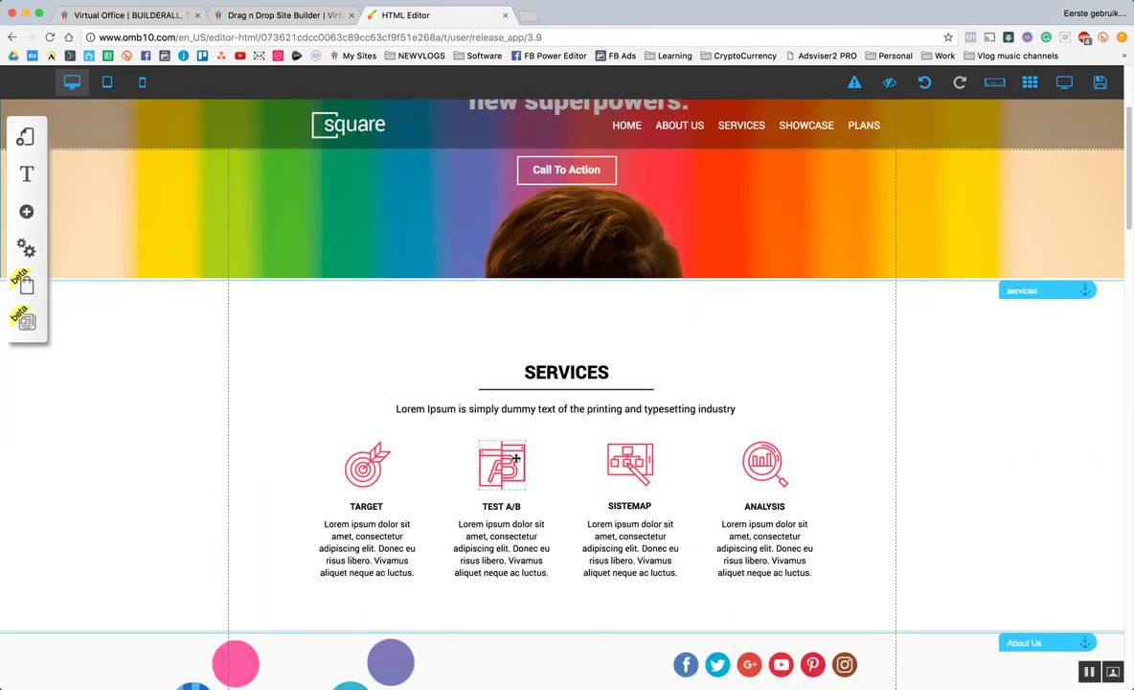
pyautogui.scroll(-2, 537, 459)
pyautogui.scroll(-7, 517, 456)
pyautogui.scroll(-1, 516, 456)
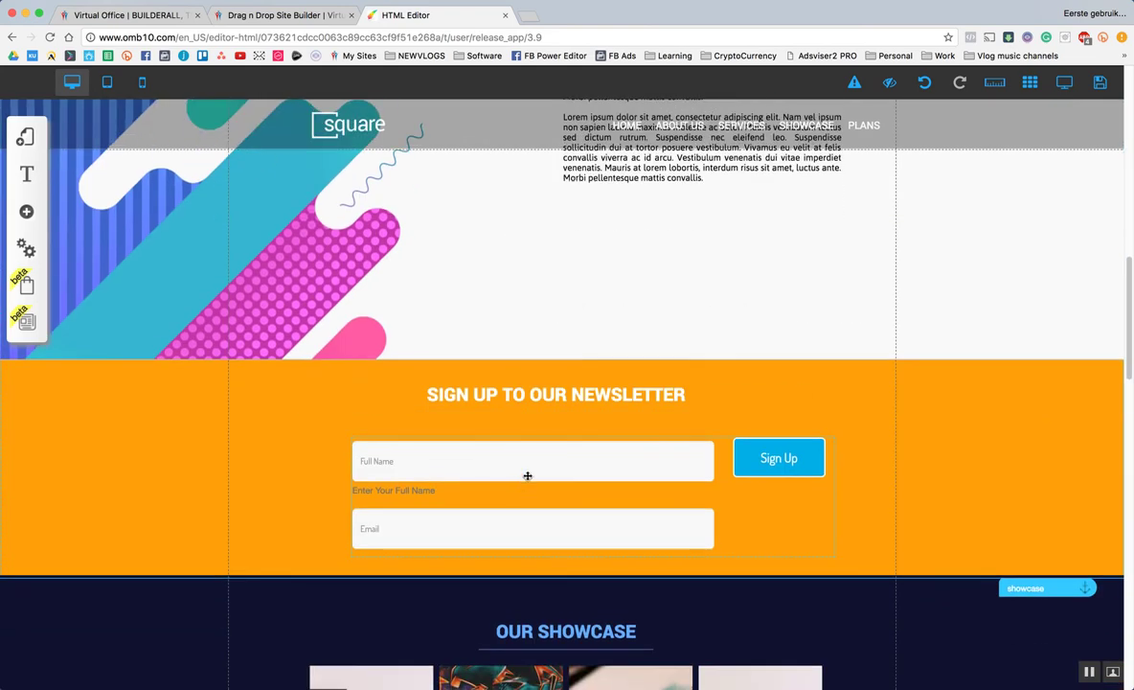
pyautogui.moveTo(526, 475); pyautogui.dragTo(528, 466)
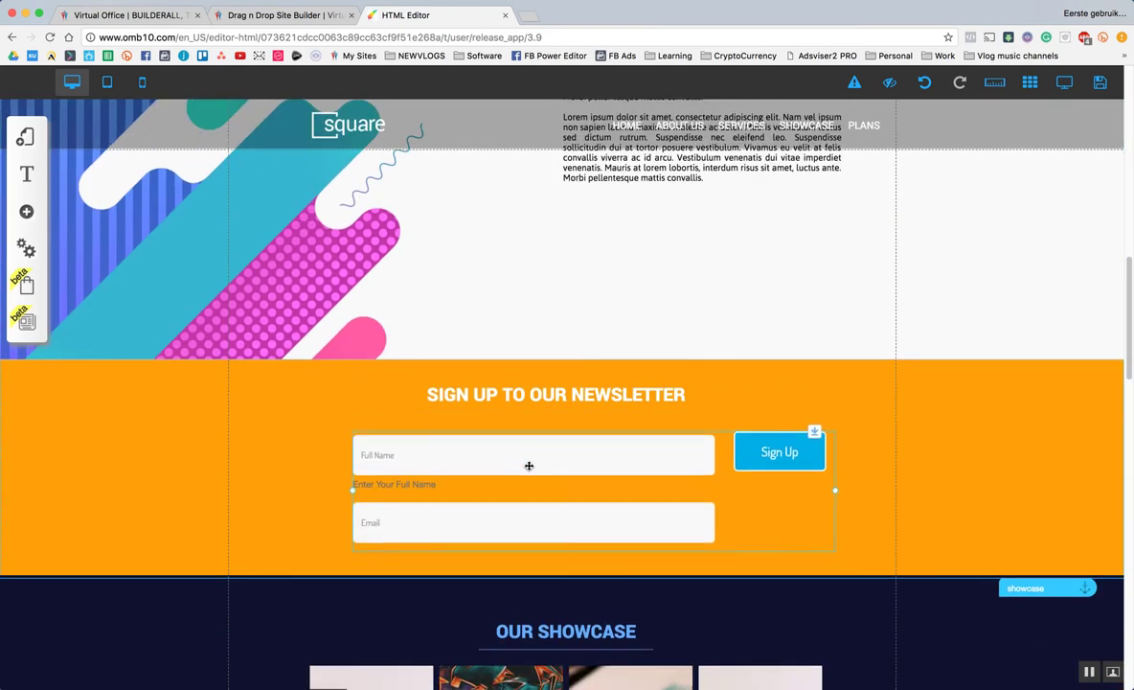
# Change the newsletter section's background colour from orange to light grey
pyautogui.rightClick(950, 439)
pyautogui.click(575, 297)
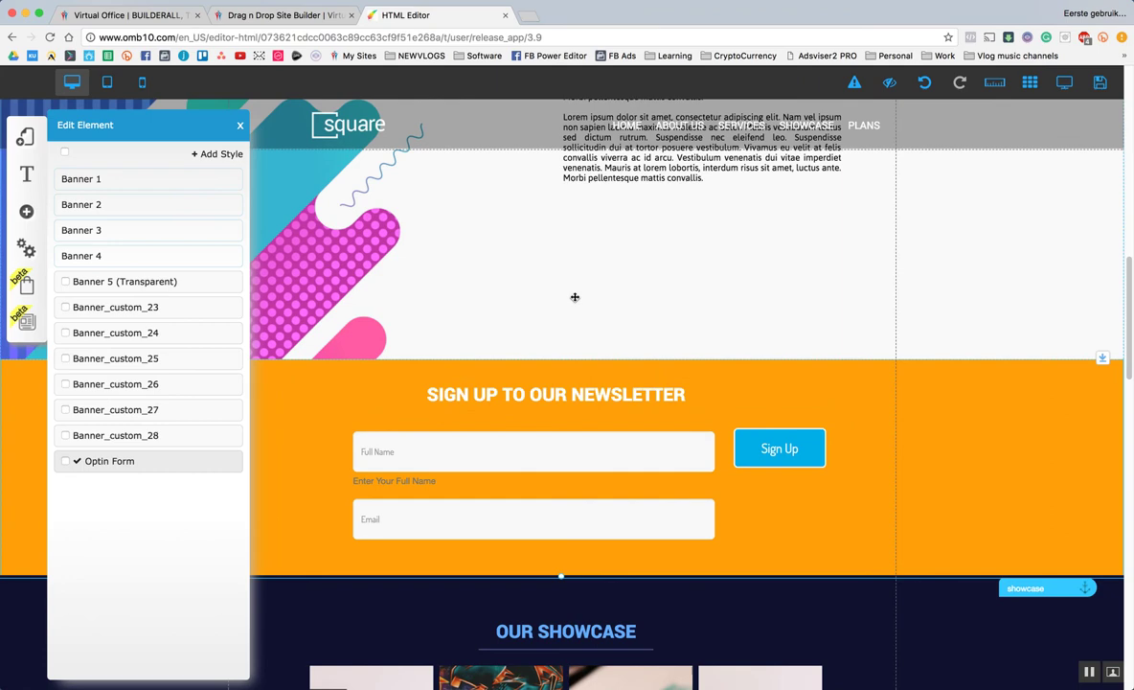
pyautogui.moveTo(144, 461)
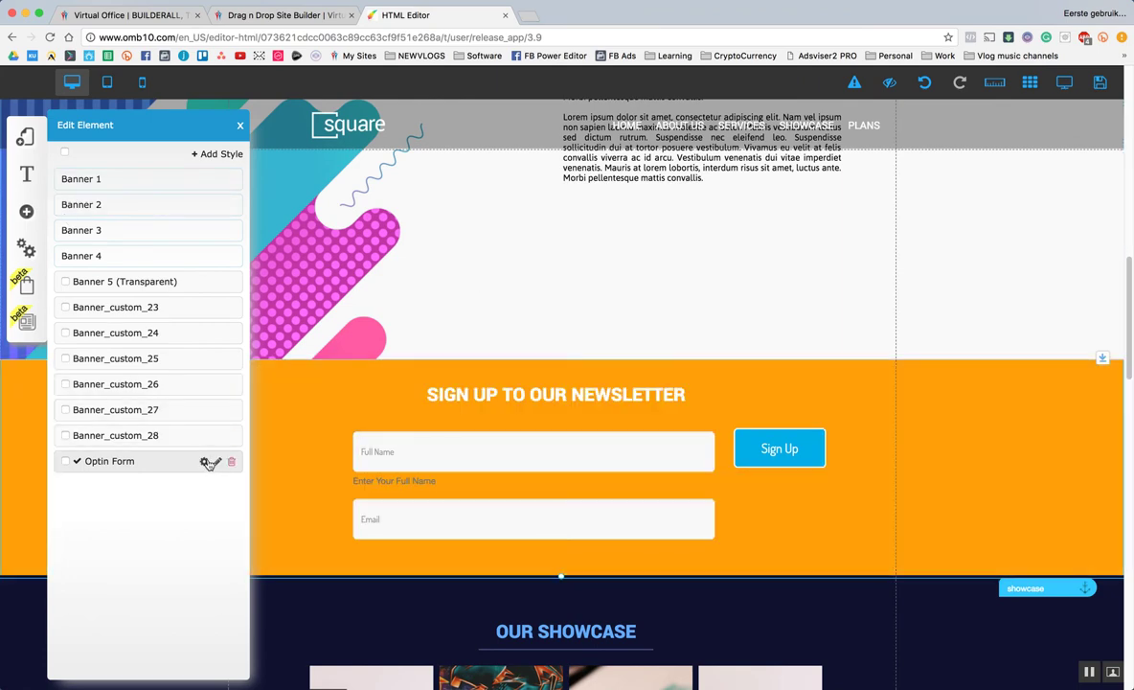
pyautogui.click(209, 462)
pyautogui.click(227, 373)
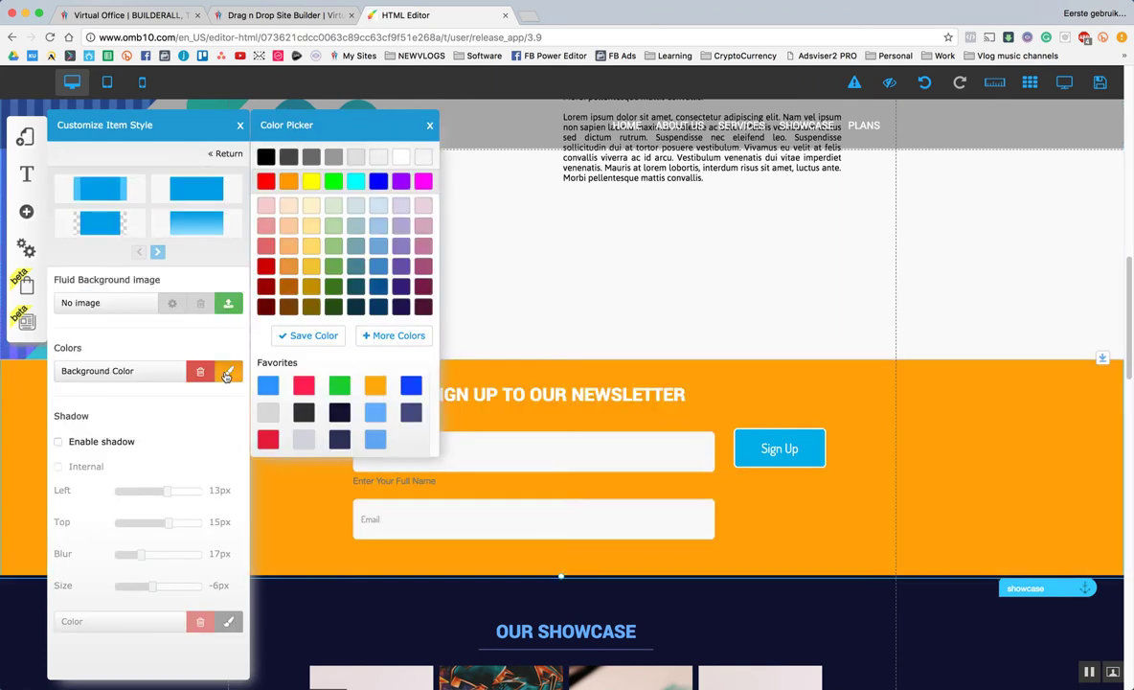
pyautogui.click(356, 159)
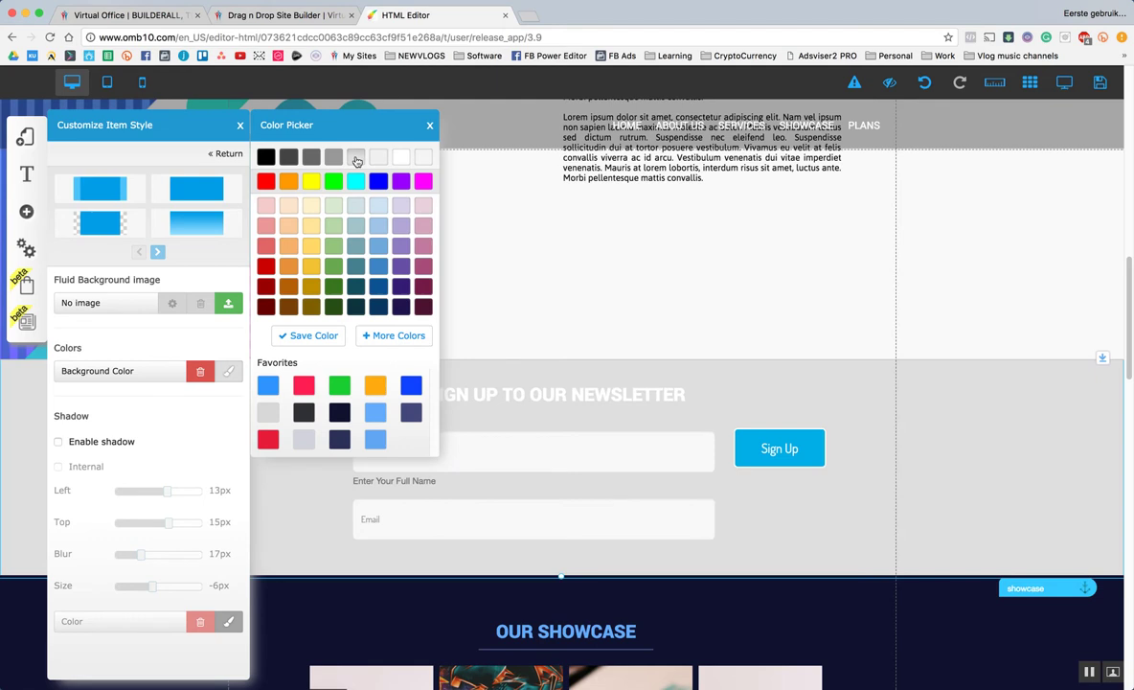
pyautogui.click(621, 332)
# Open the newsletter heading for text editing and bring up its text colour choices
pyautogui.click(594, 387)
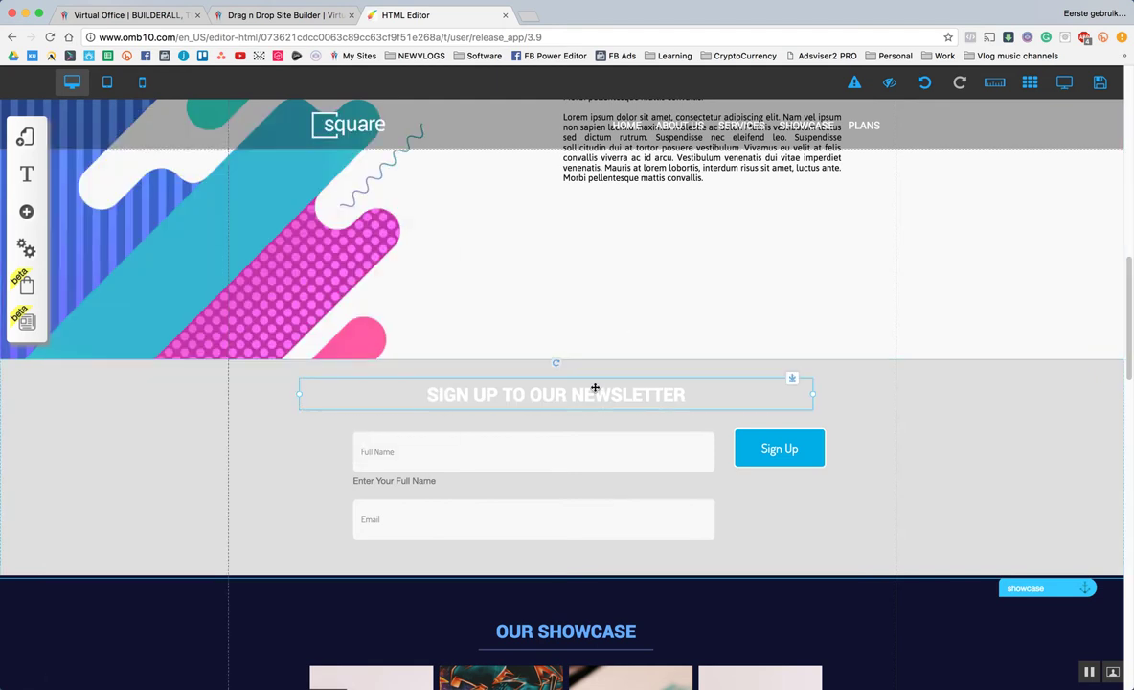
pyautogui.doubleClick(595, 387)
pyautogui.click(632, 361)
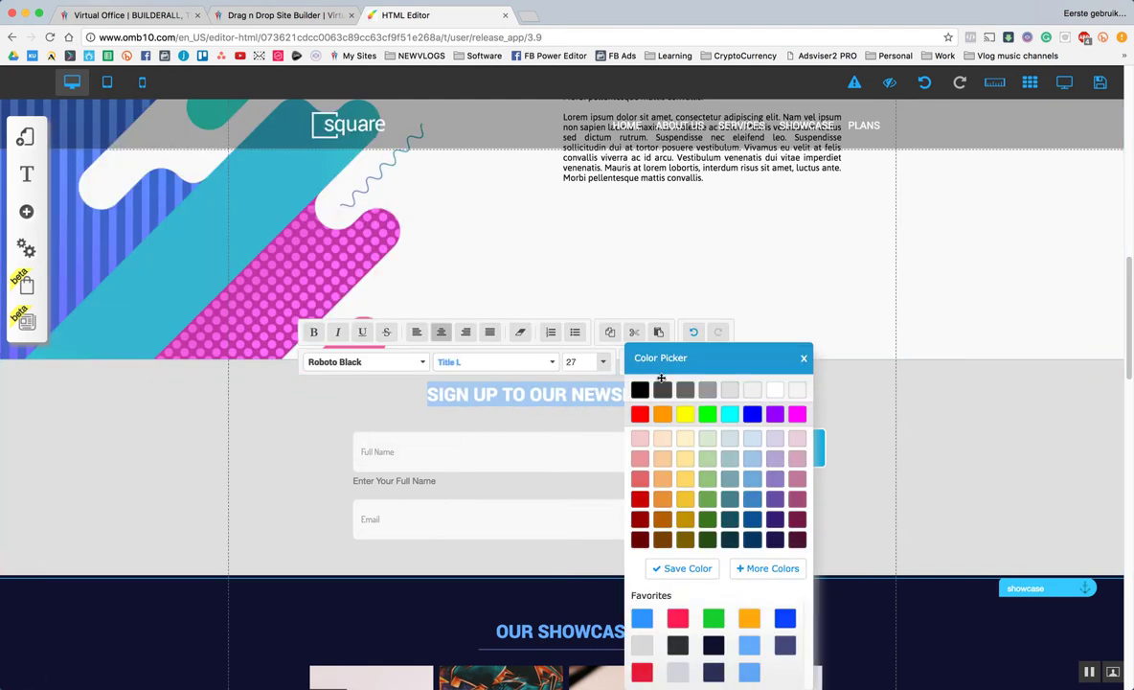
# Apply dark grey to the 'Sign Up To Our Newsletter' heading and scroll to review it
pyautogui.click(716, 236)
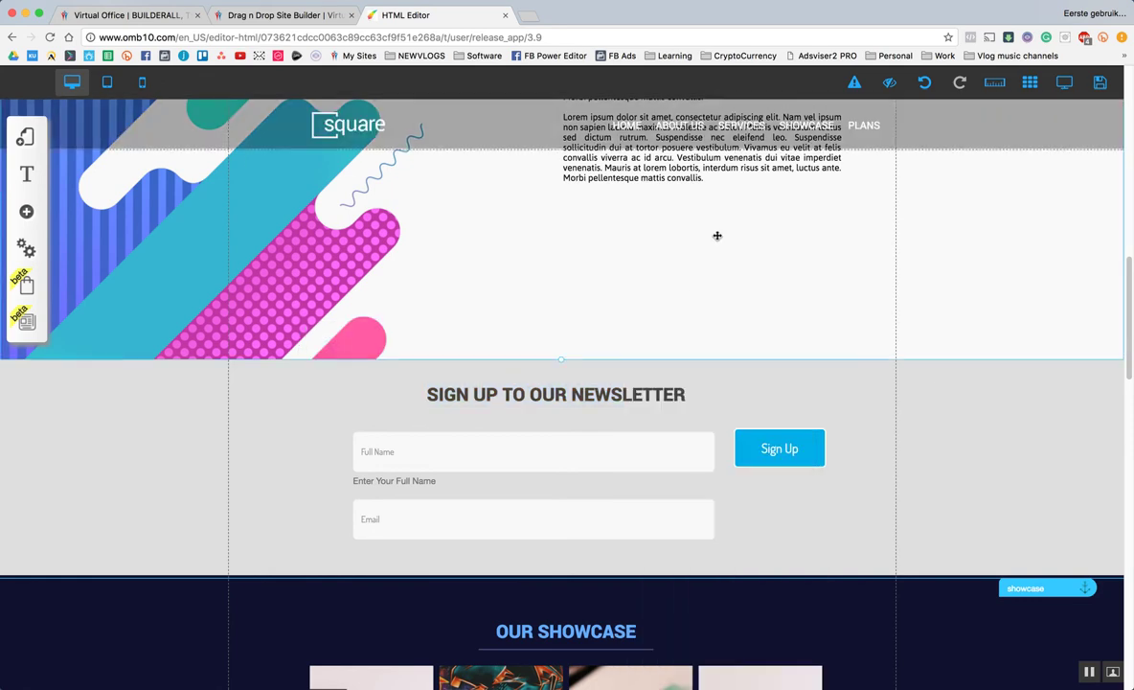
pyautogui.scroll(-2, 1031, 265)
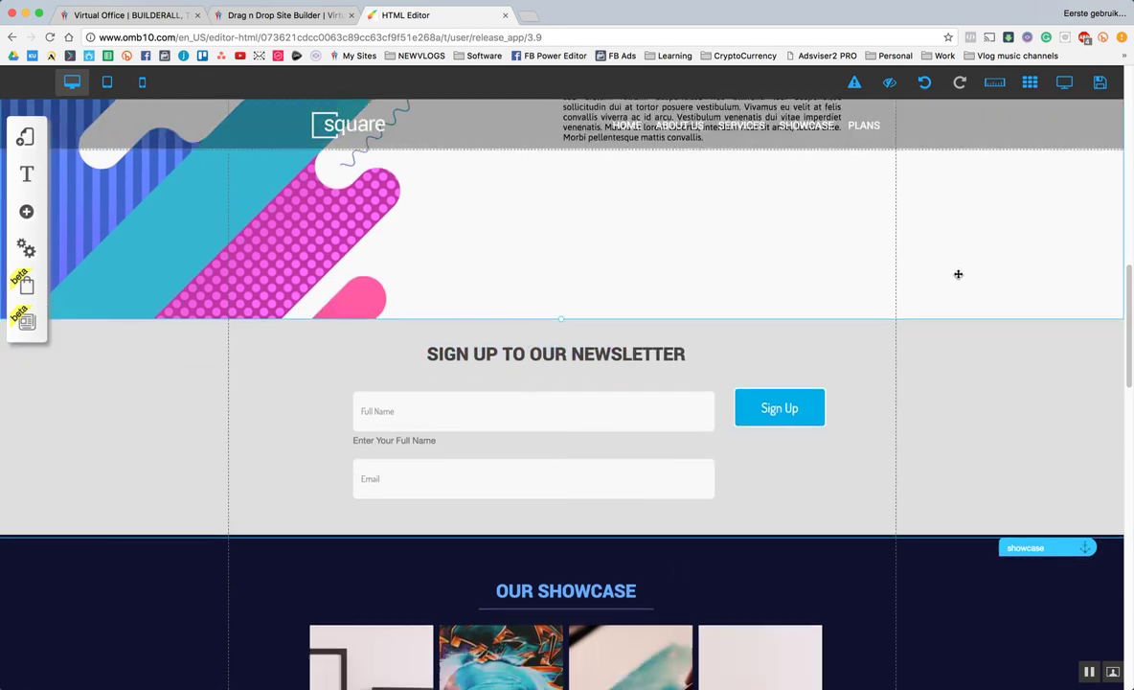
pyautogui.scroll(2, 957, 271)
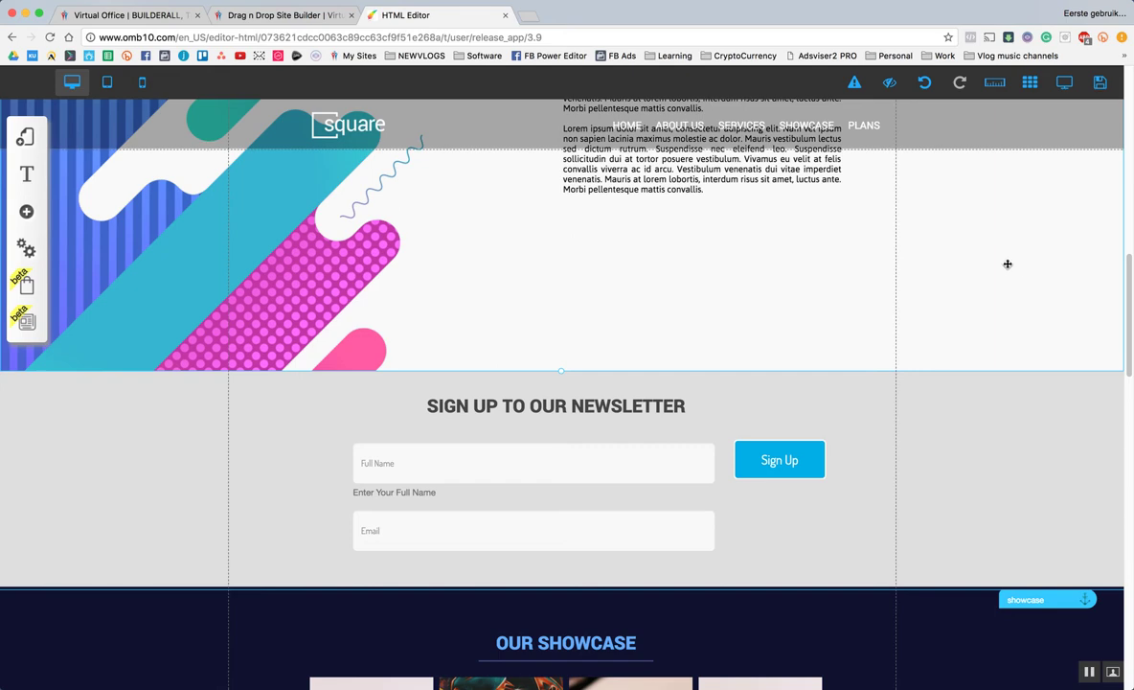
pyautogui.scroll(2, 982, 279)
pyautogui.scroll(4, 982, 280)
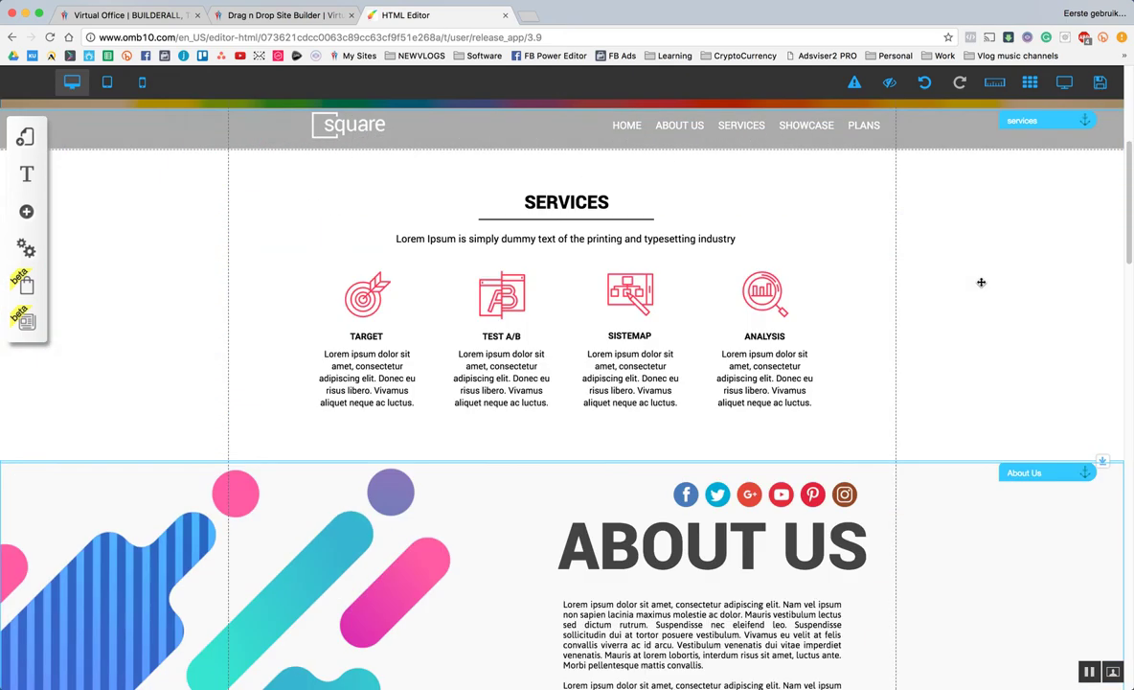
pyautogui.scroll(4, 981, 281)
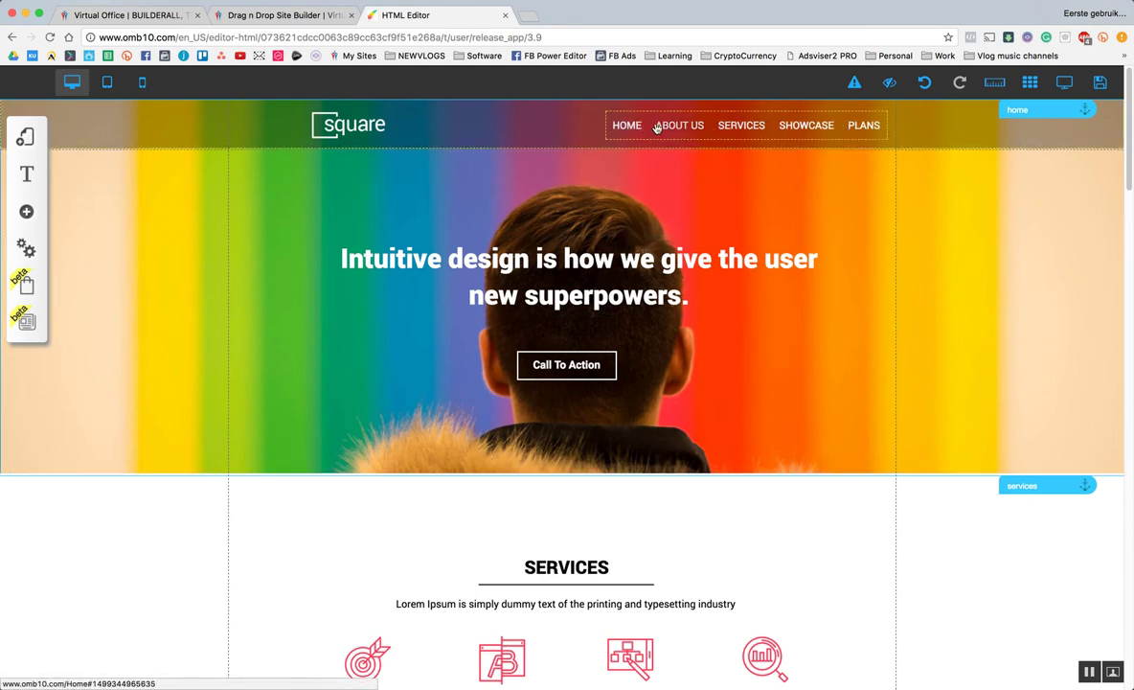
pyautogui.scroll(-4, 735, 272)
pyautogui.scroll(-2, 735, 271)
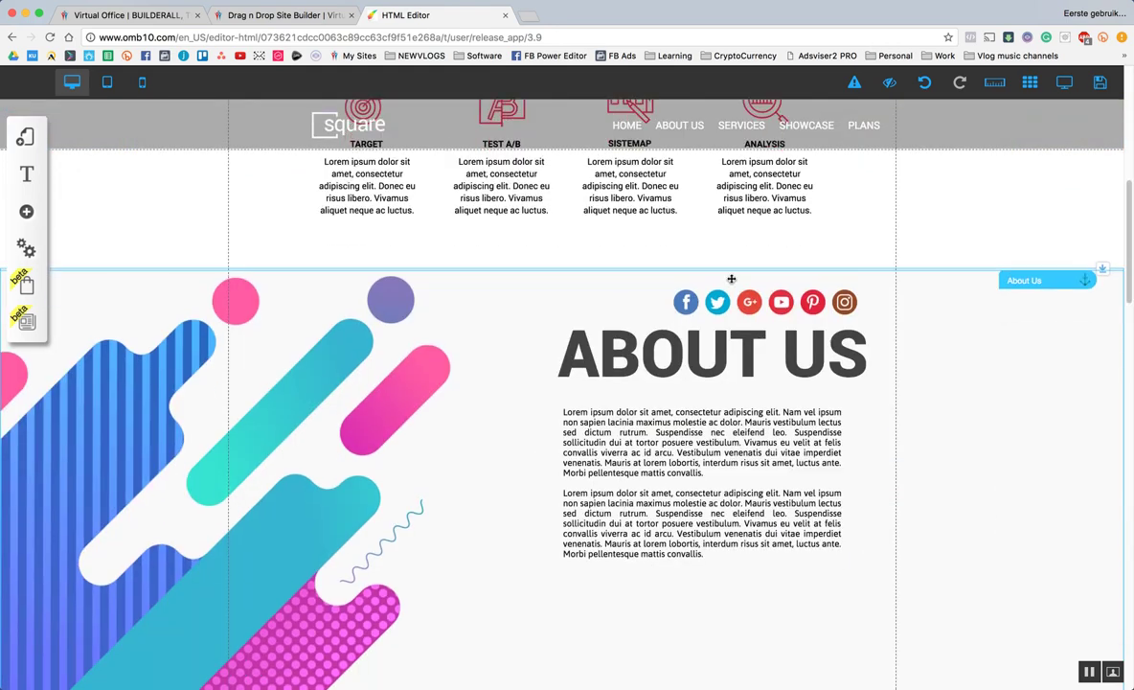
pyautogui.scroll(-4, 738, 270)
pyautogui.scroll(-3, 743, 268)
pyautogui.scroll(1, 766, 244)
pyautogui.scroll(2, 600, 370)
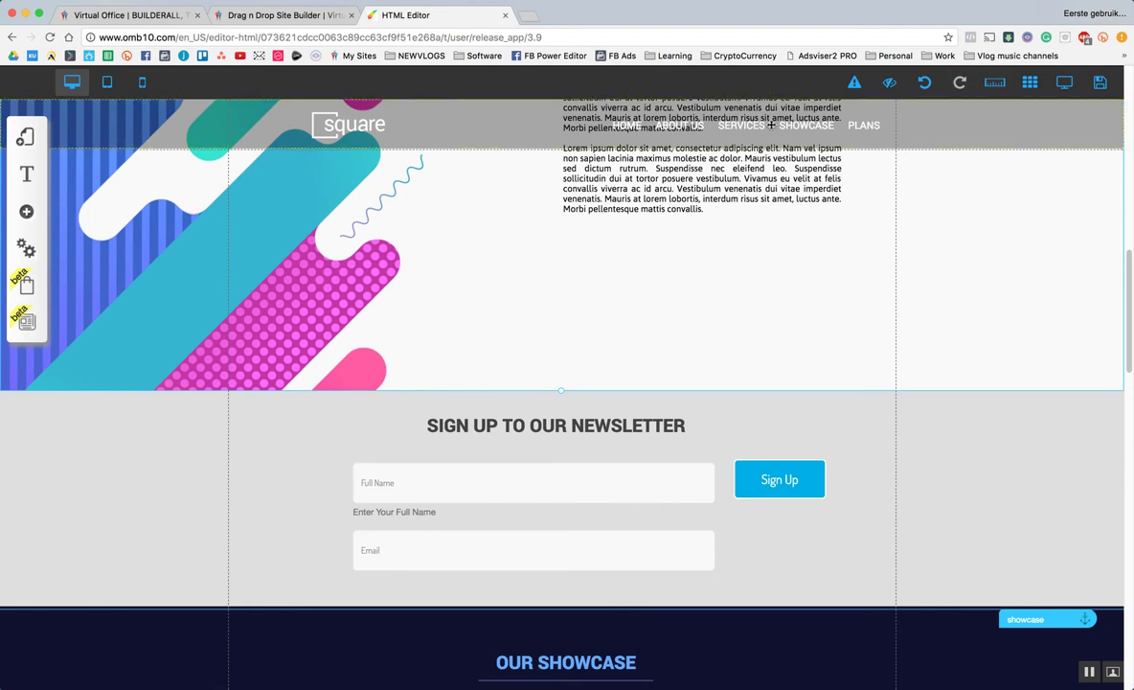
# Set the form's pending-subscribe redirect to the Thank You page
pyautogui.click(610, 479)
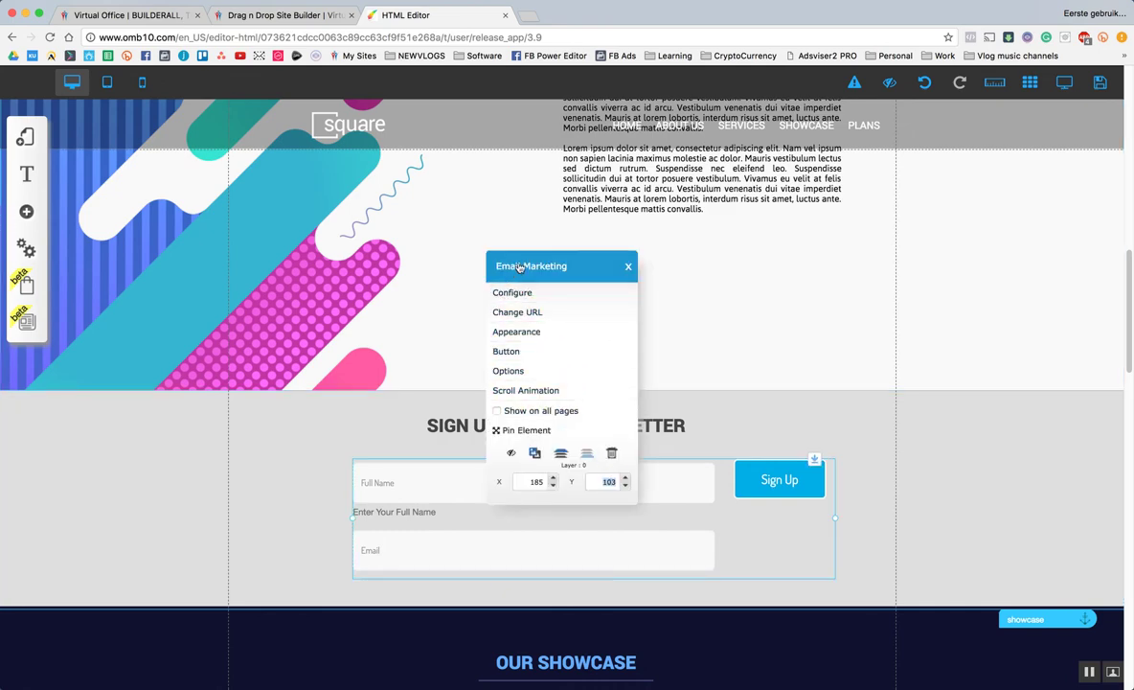
pyautogui.click(526, 313)
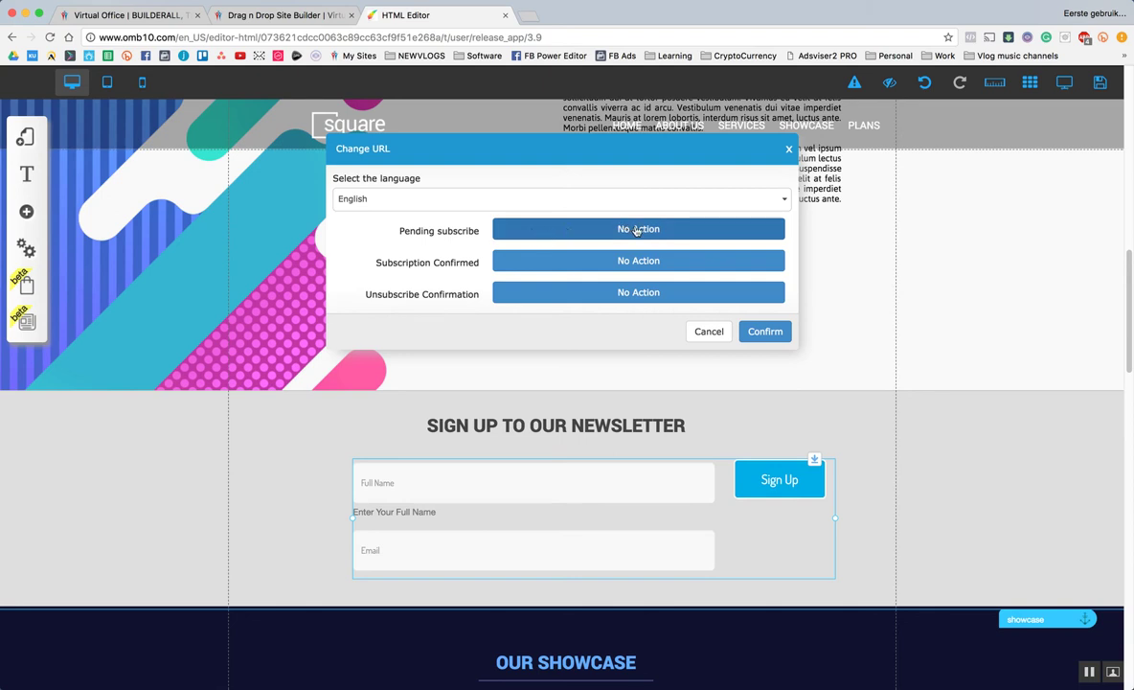
pyautogui.click(636, 230)
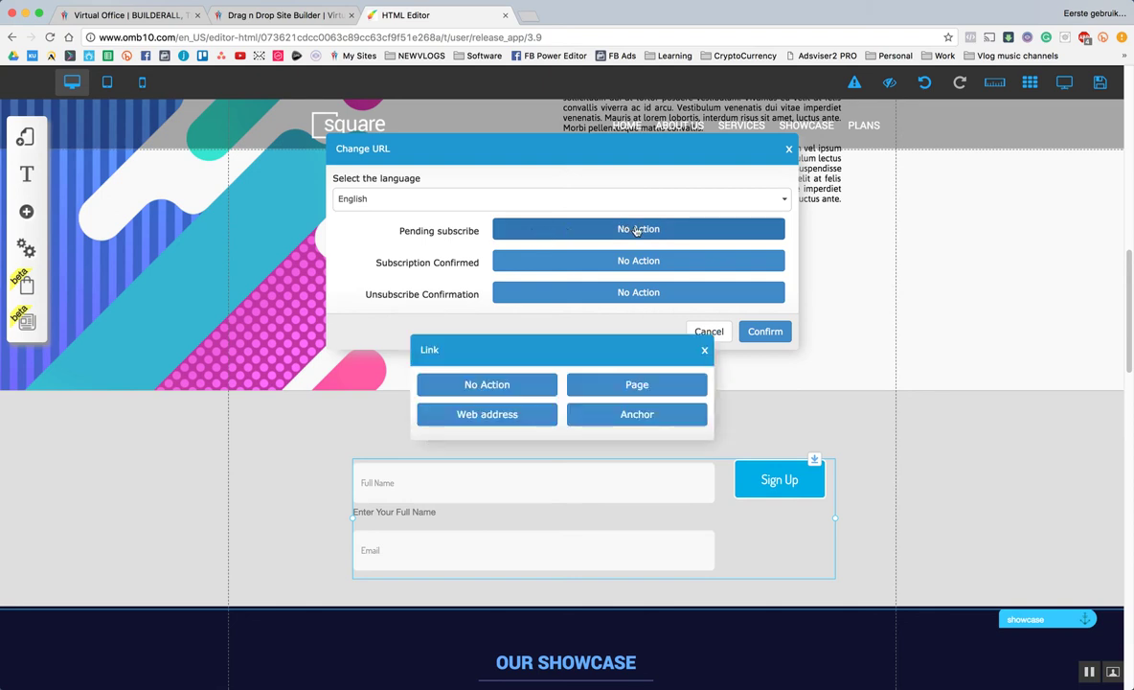
pyautogui.click(614, 385)
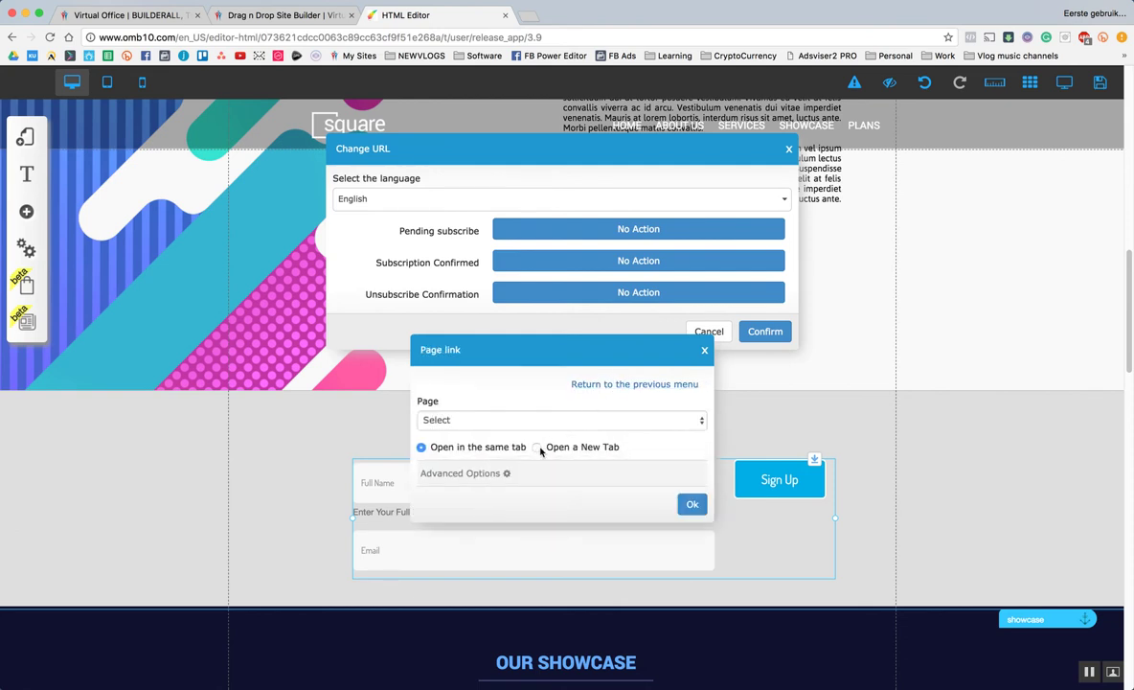
pyautogui.click(520, 421)
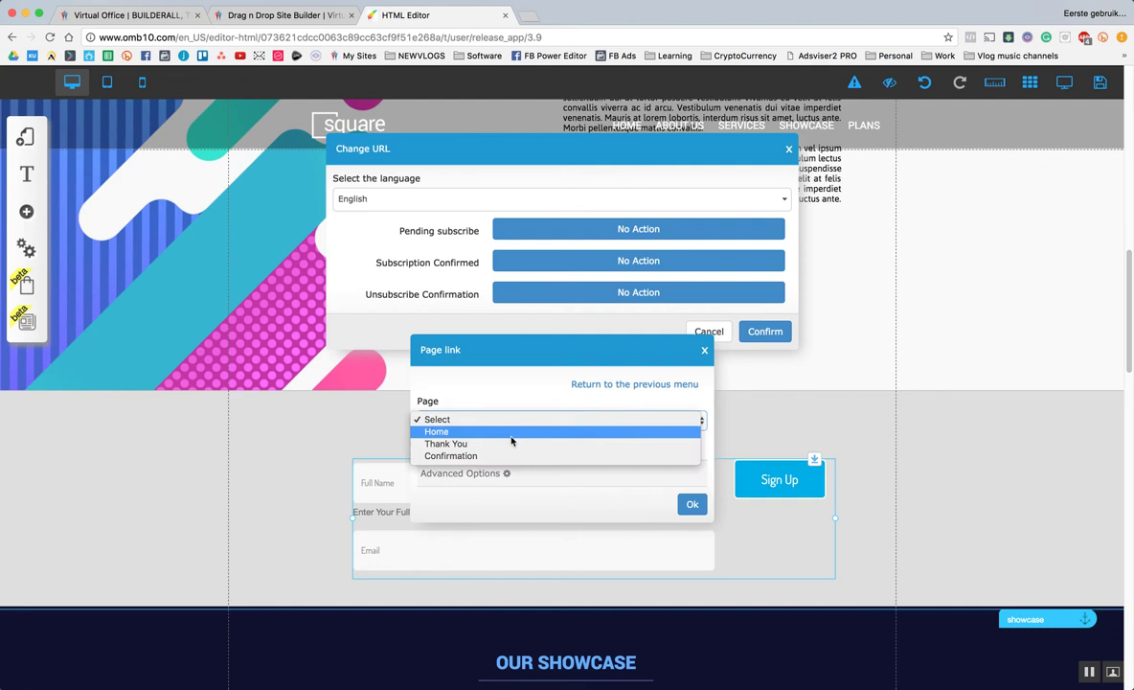
pyautogui.click(513, 445)
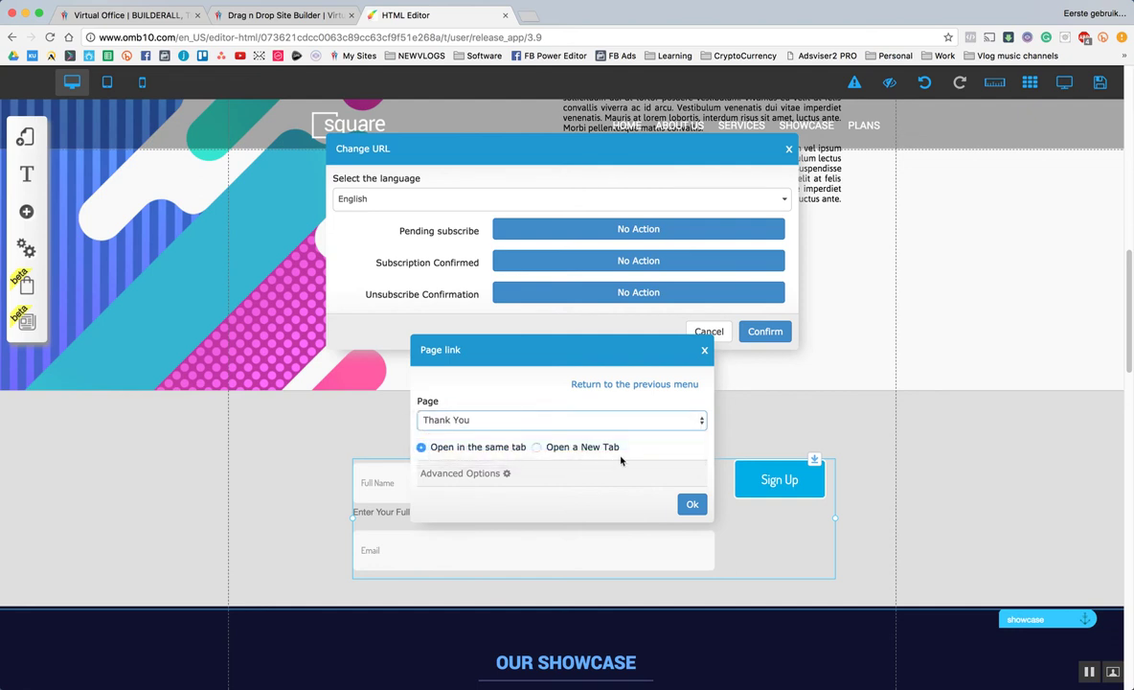
pyautogui.click(691, 504)
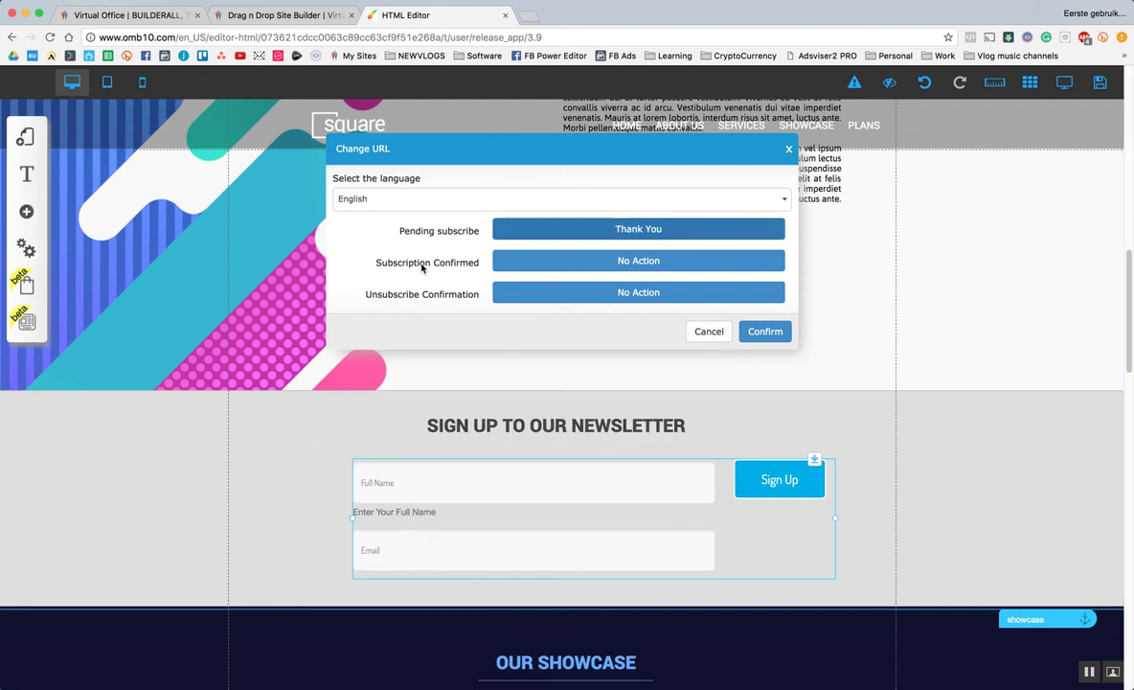
# Set the subscription-confirmed redirect to the Confirmation page and save the URL settings
pyautogui.click(644, 263)
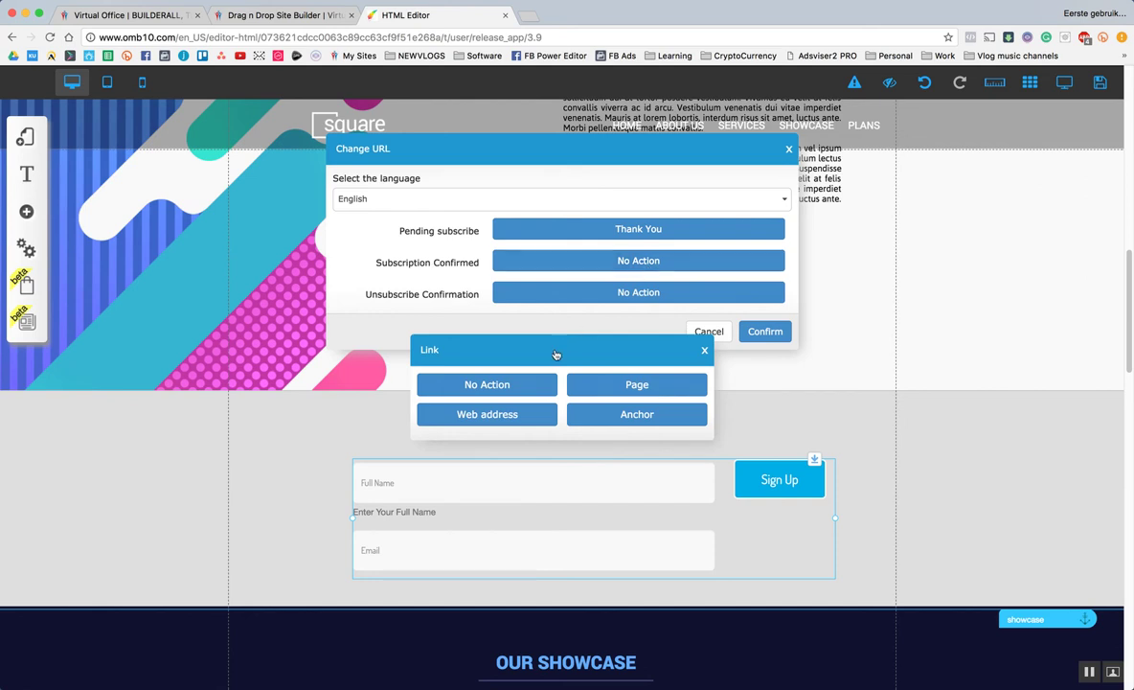
pyautogui.click(632, 387)
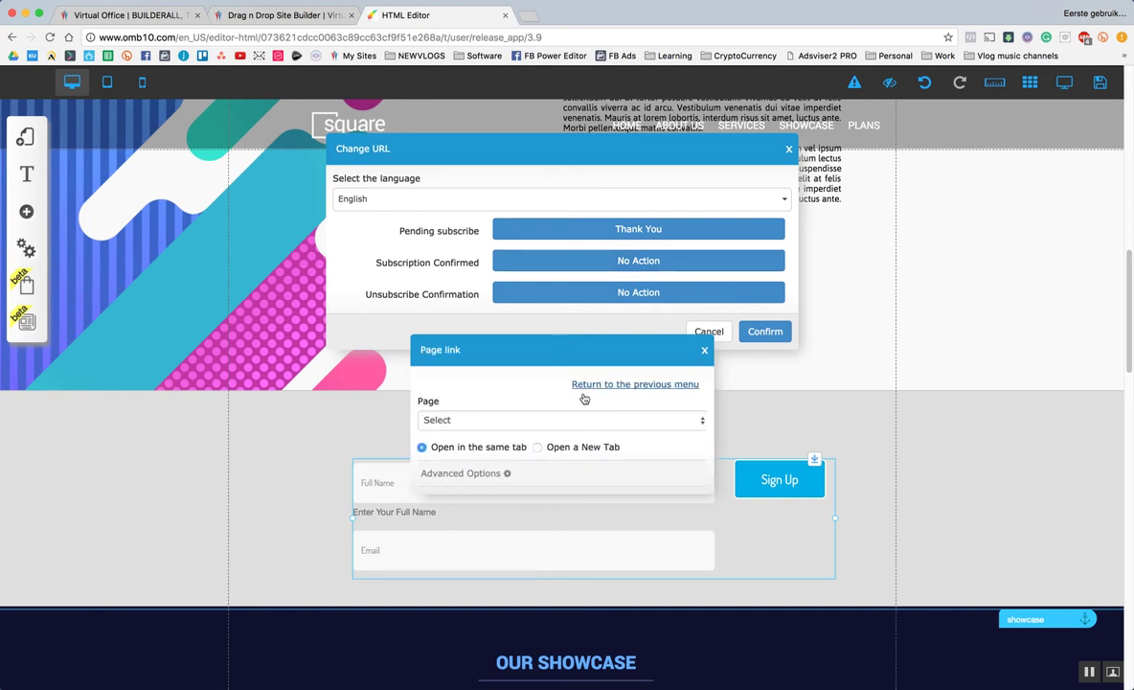
pyautogui.click(499, 421)
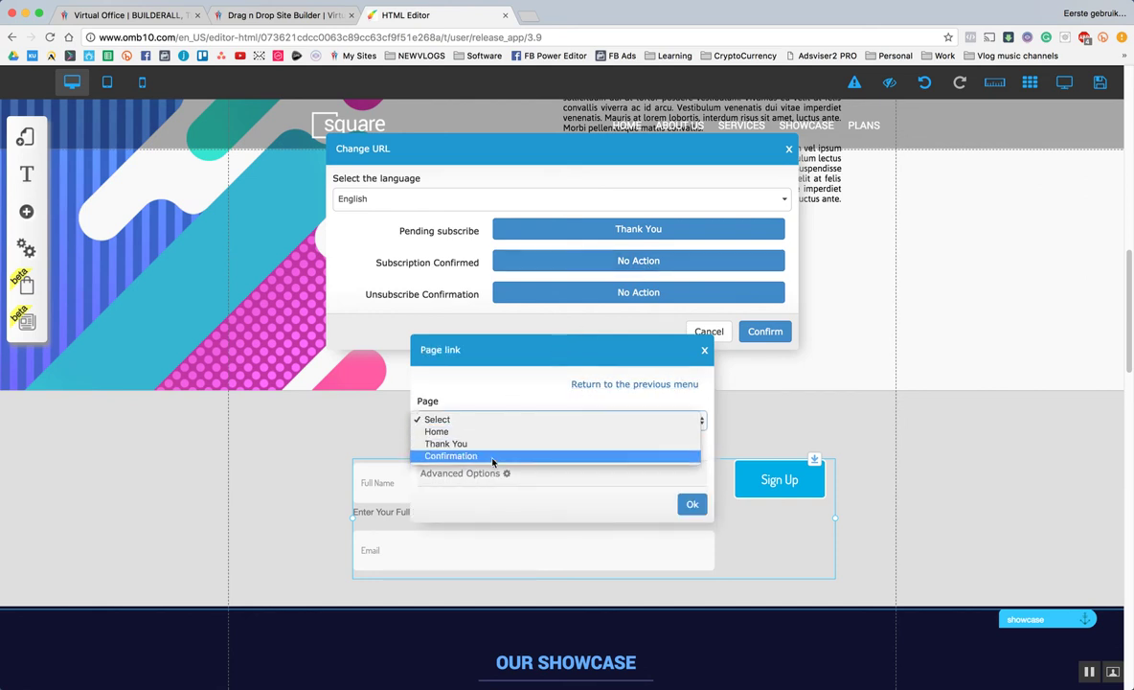
pyautogui.click(505, 471)
pyautogui.click(690, 503)
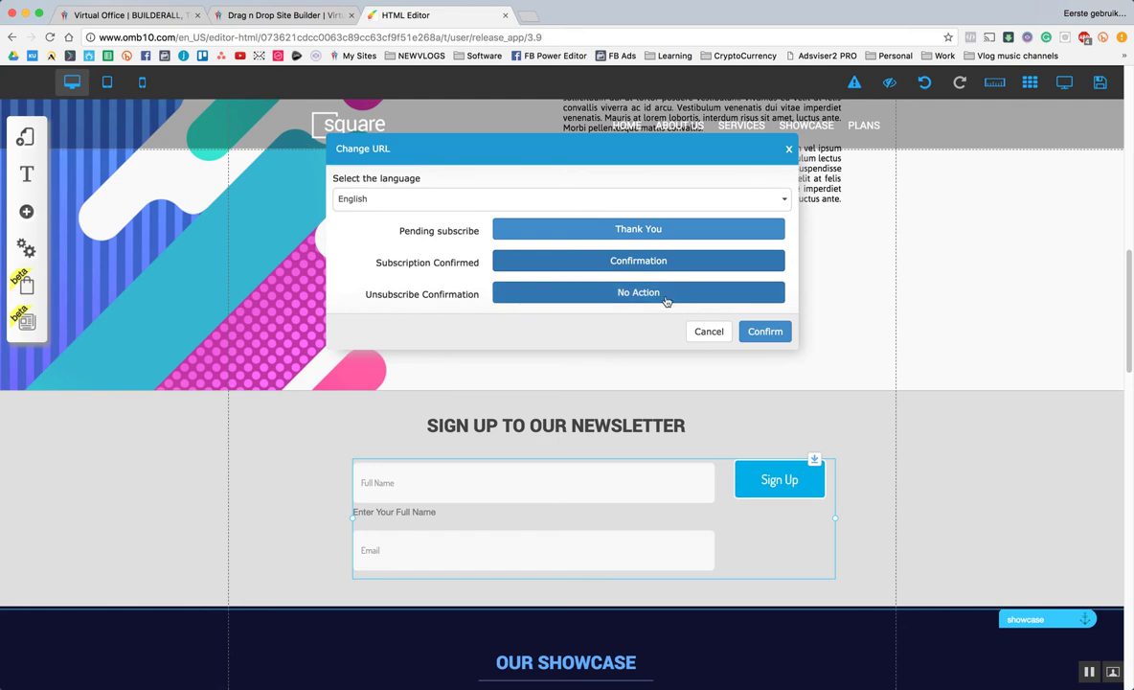
pyautogui.click(766, 333)
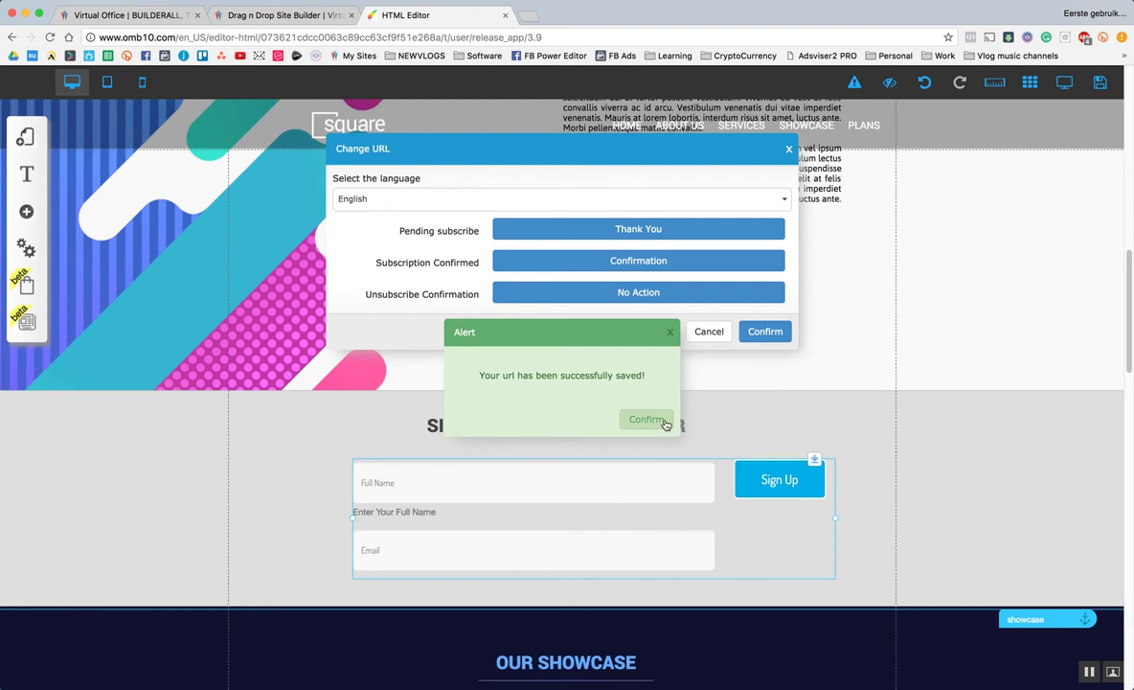
pyautogui.click(661, 421)
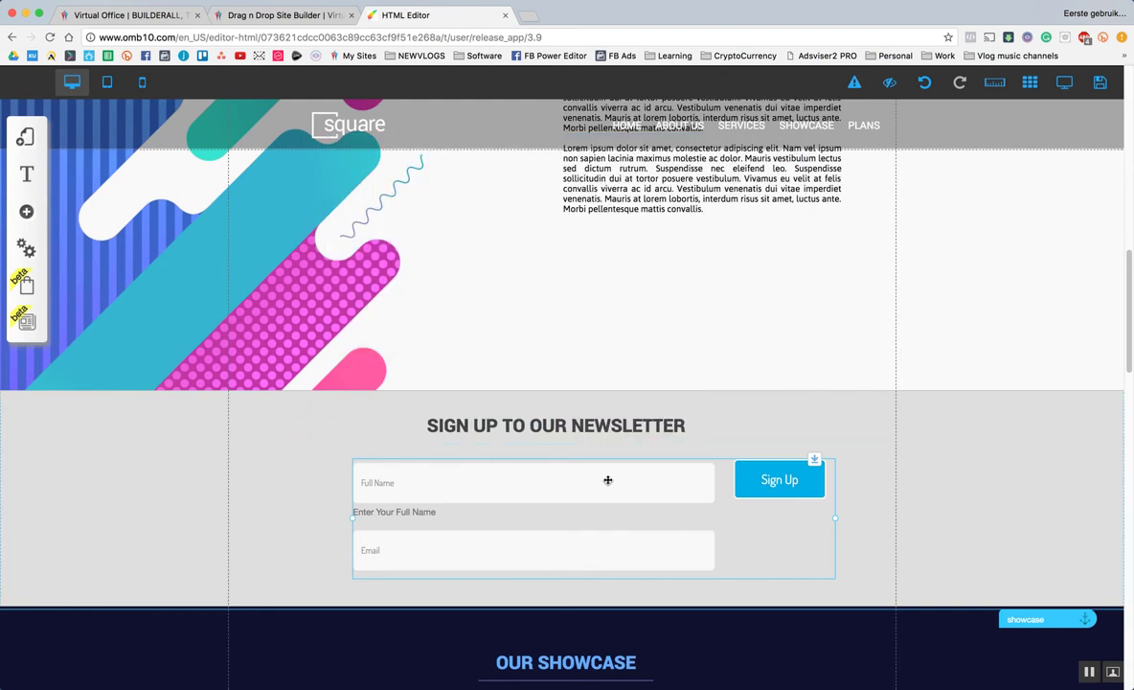
# Set the form's redirect to open in the same tab, then save all site changes
pyautogui.rightClick(555, 495)
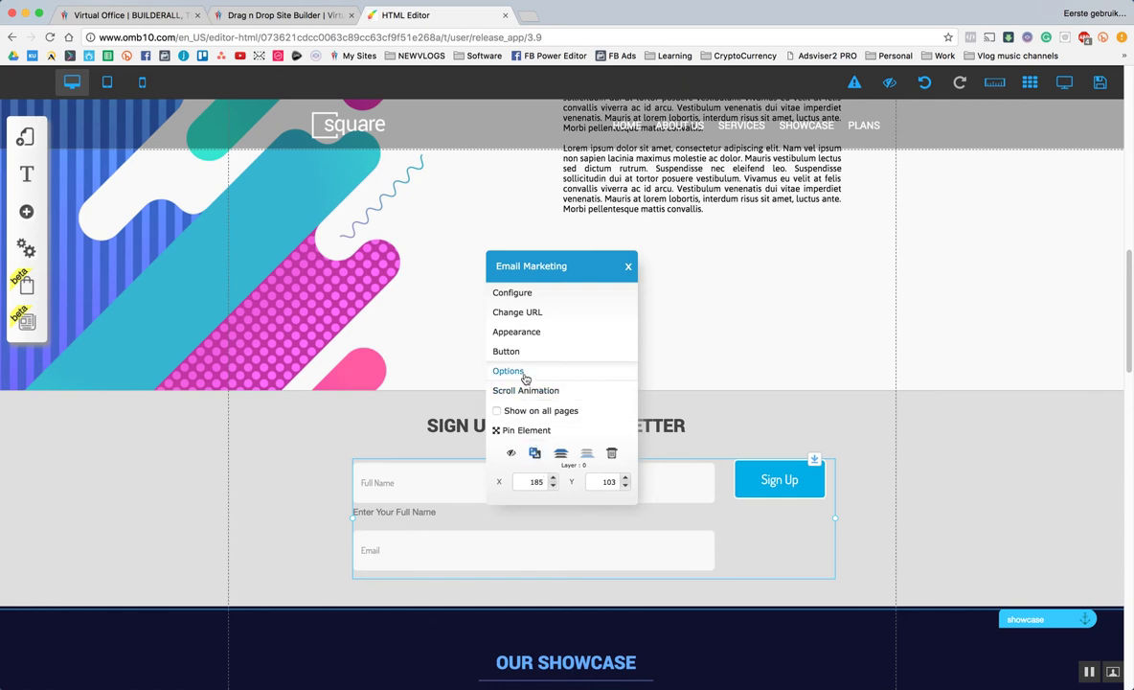
pyautogui.click(524, 375)
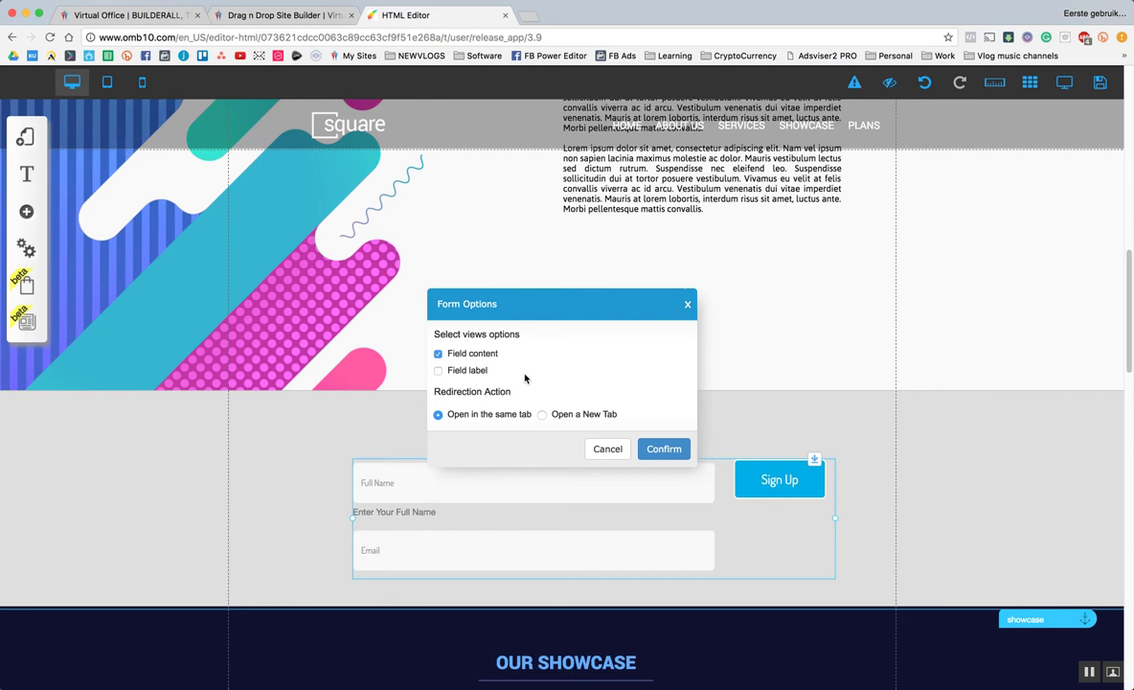
pyautogui.click(552, 414)
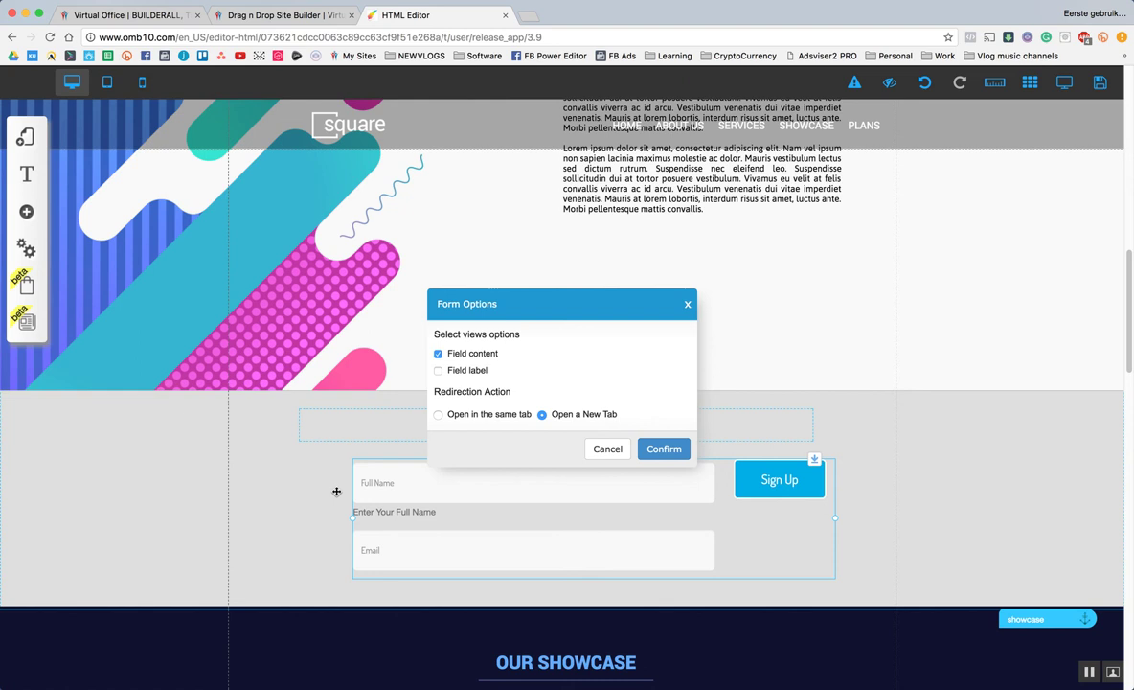
pyautogui.click(450, 414)
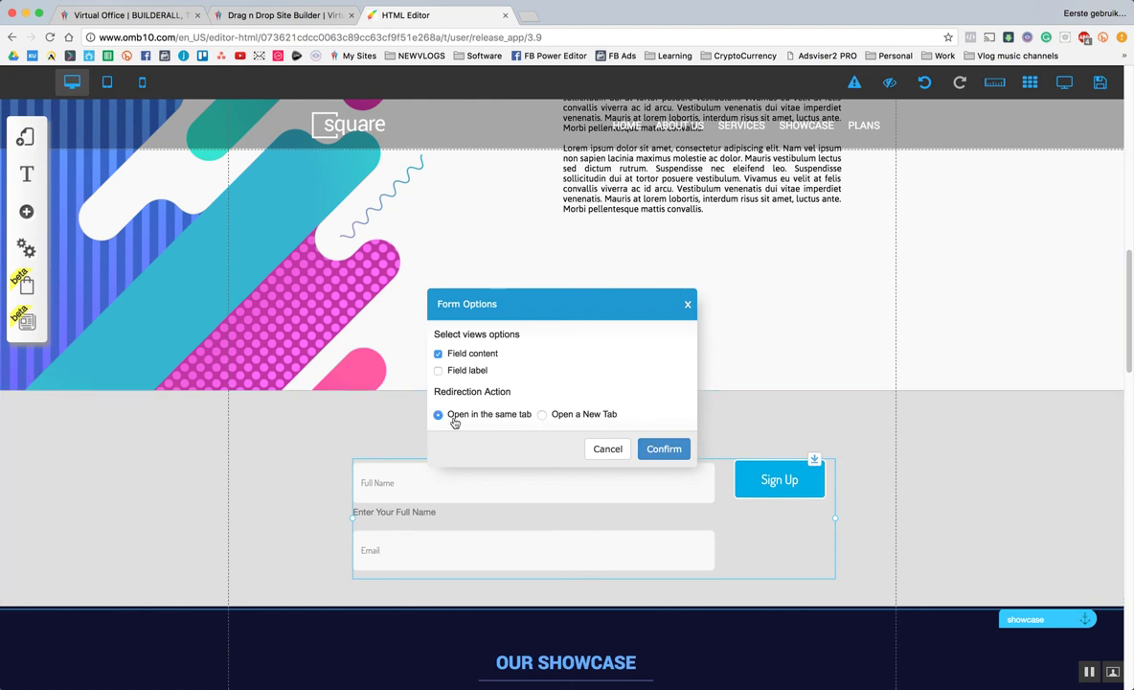
pyautogui.click(663, 448)
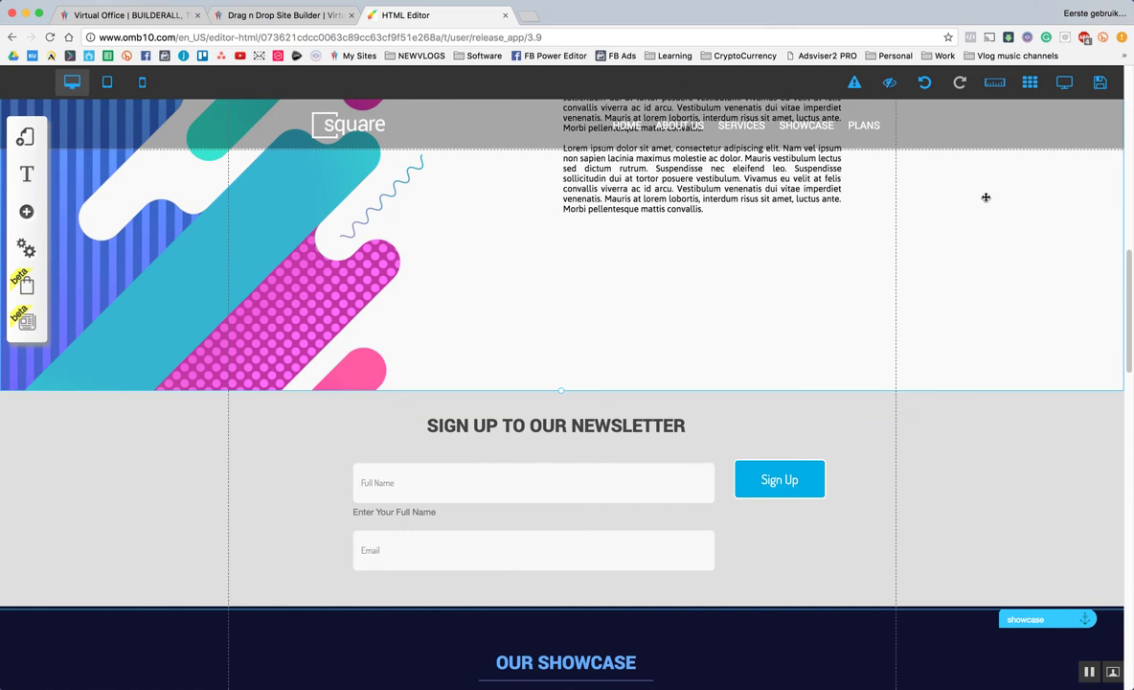
pyautogui.click(1027, 84)
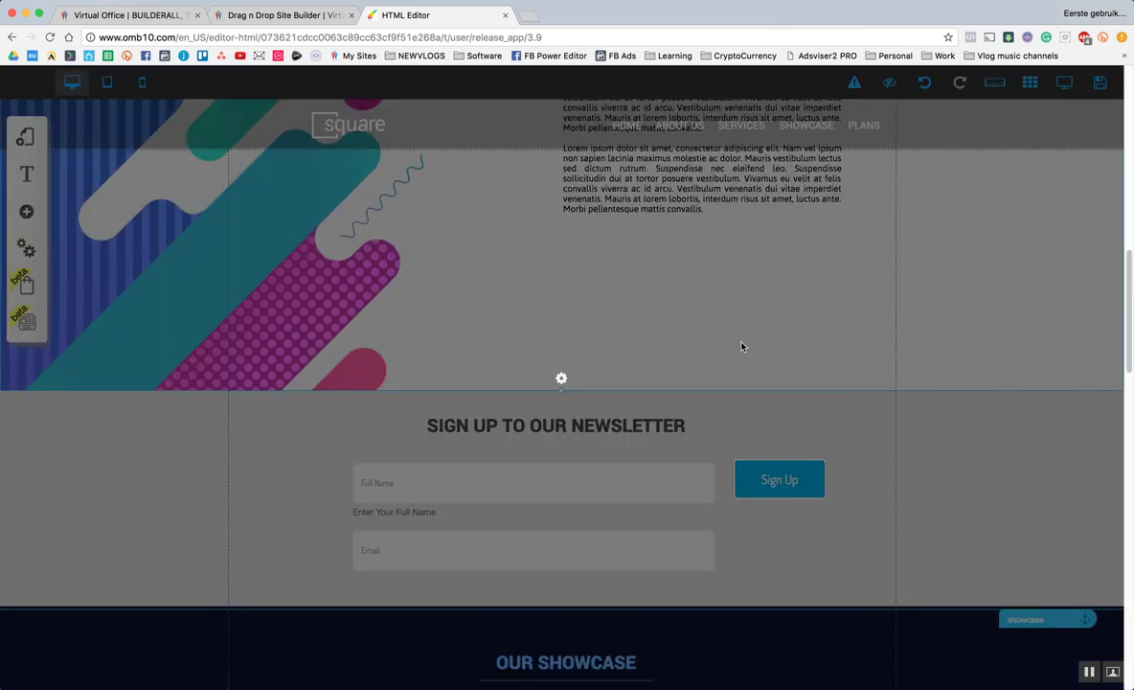
pyautogui.click(737, 510)
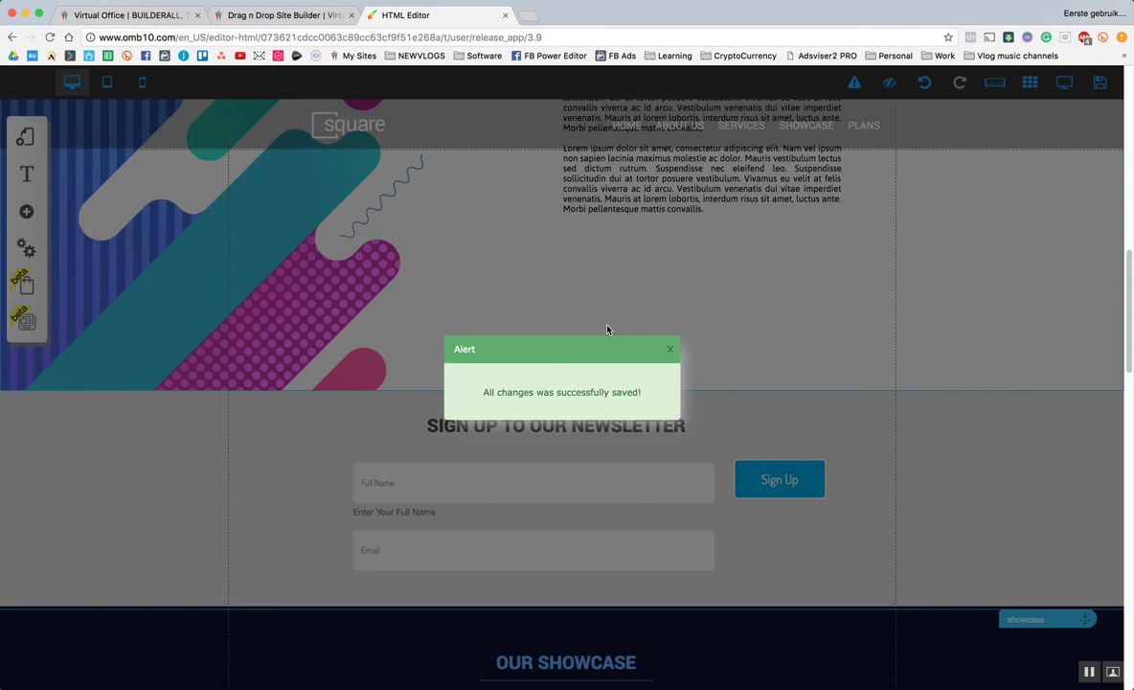
# Dismiss the saved alert, go to My sites in the site builder, and publish testsite
pyautogui.click(669, 352)
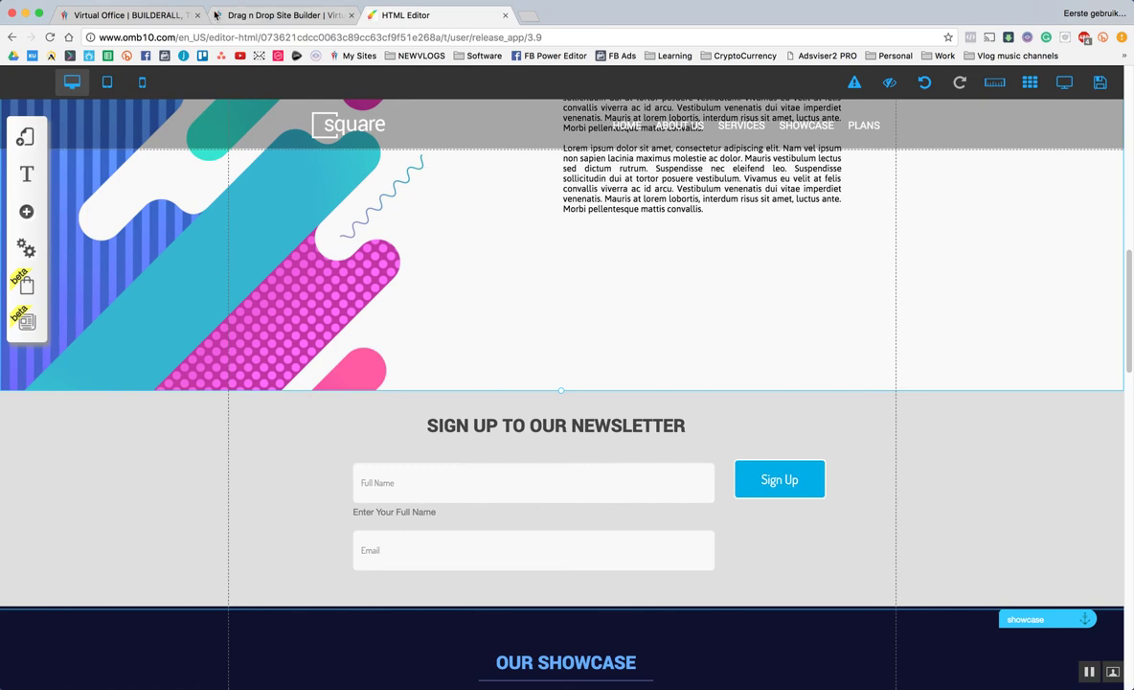
pyautogui.click(262, 16)
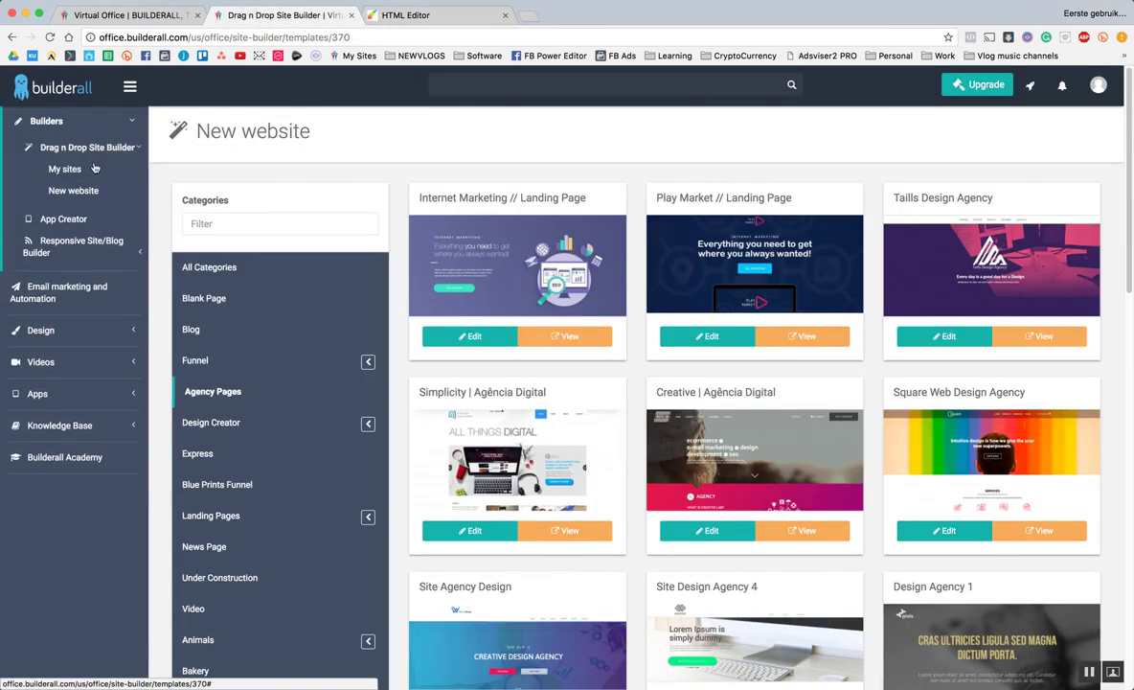
pyautogui.click(75, 171)
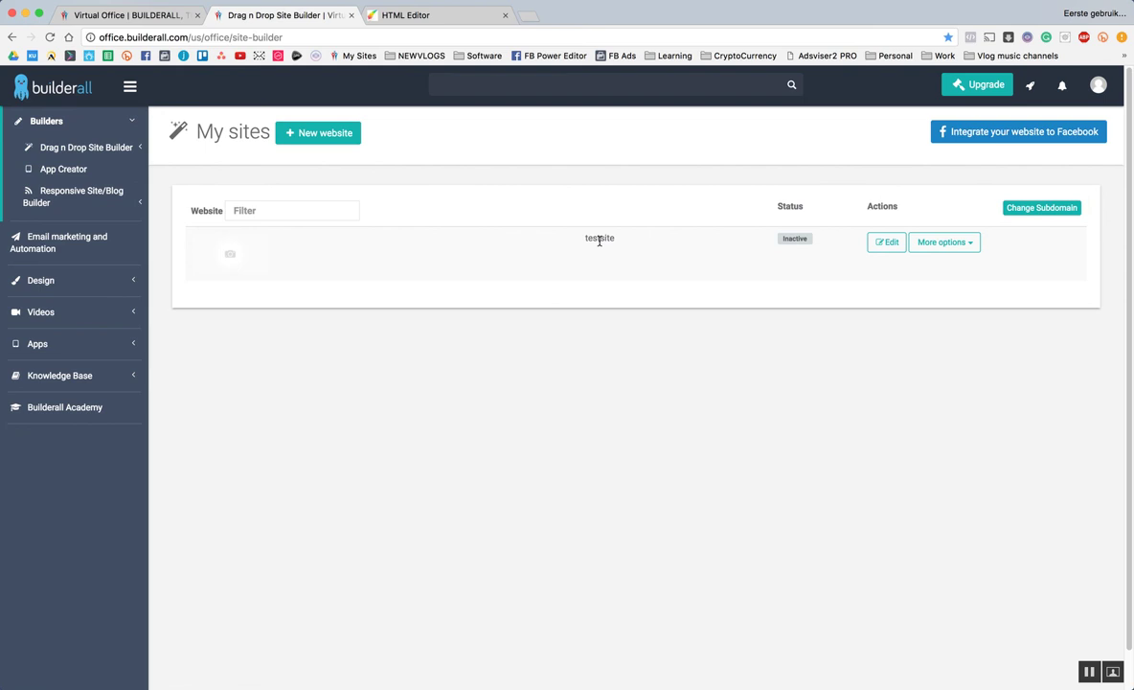
pyautogui.doubleClick(600, 240)
pyautogui.click(591, 279)
pyautogui.click(962, 246)
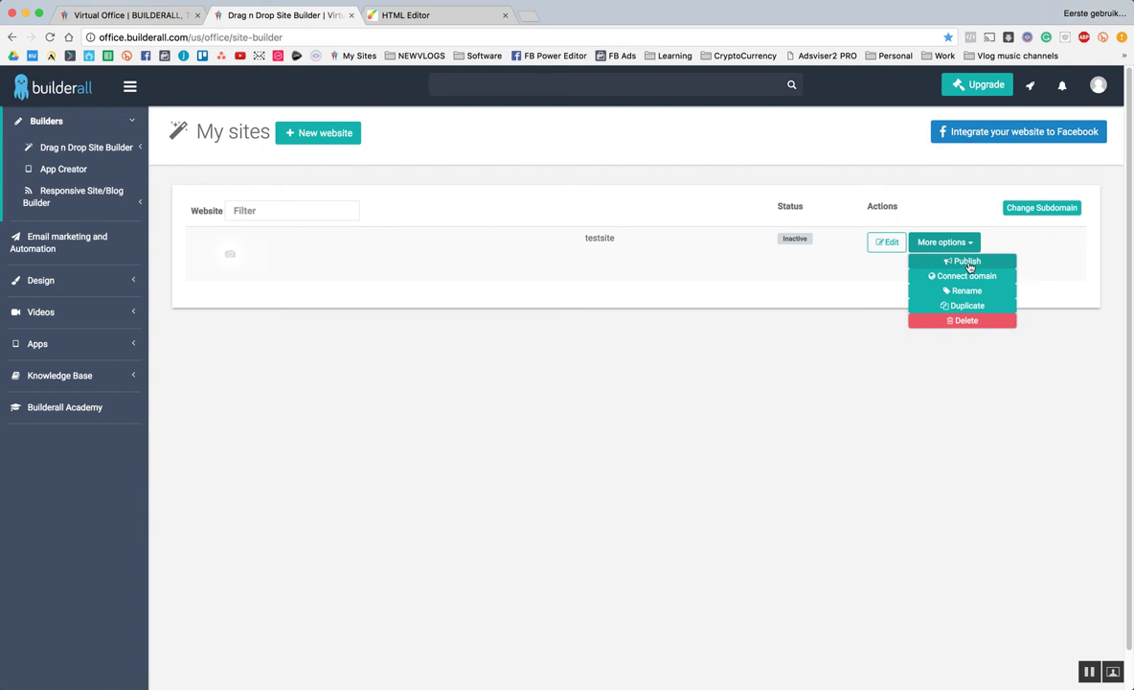
pyautogui.click(967, 263)
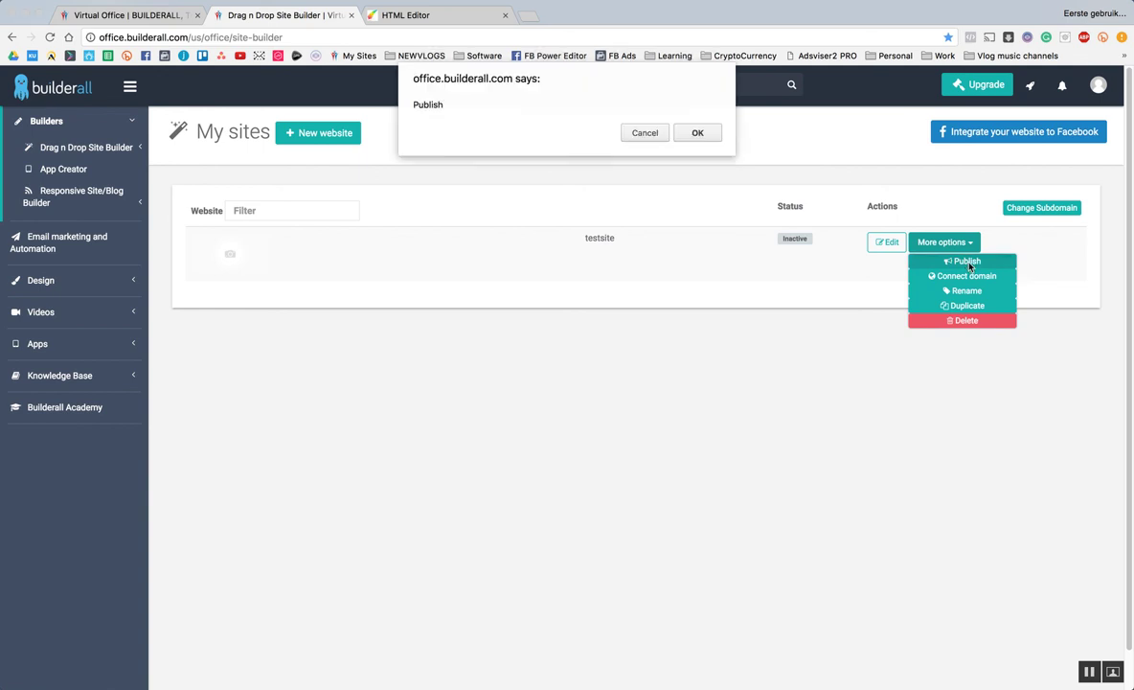
pyautogui.click(698, 134)
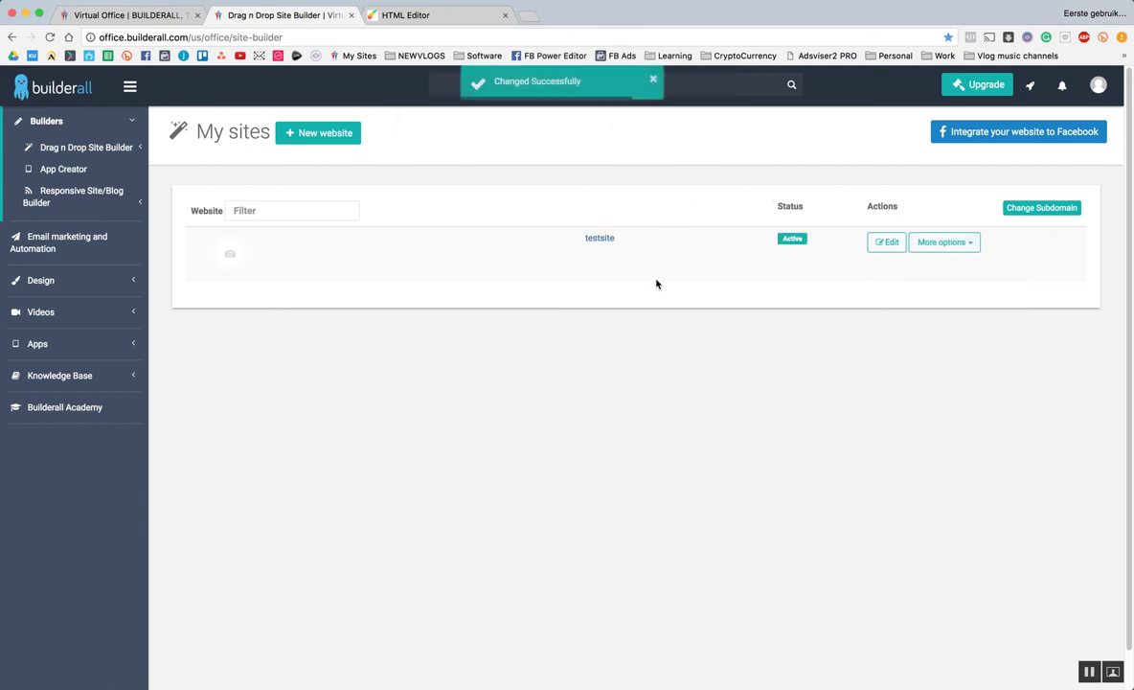
pyautogui.click(597, 240)
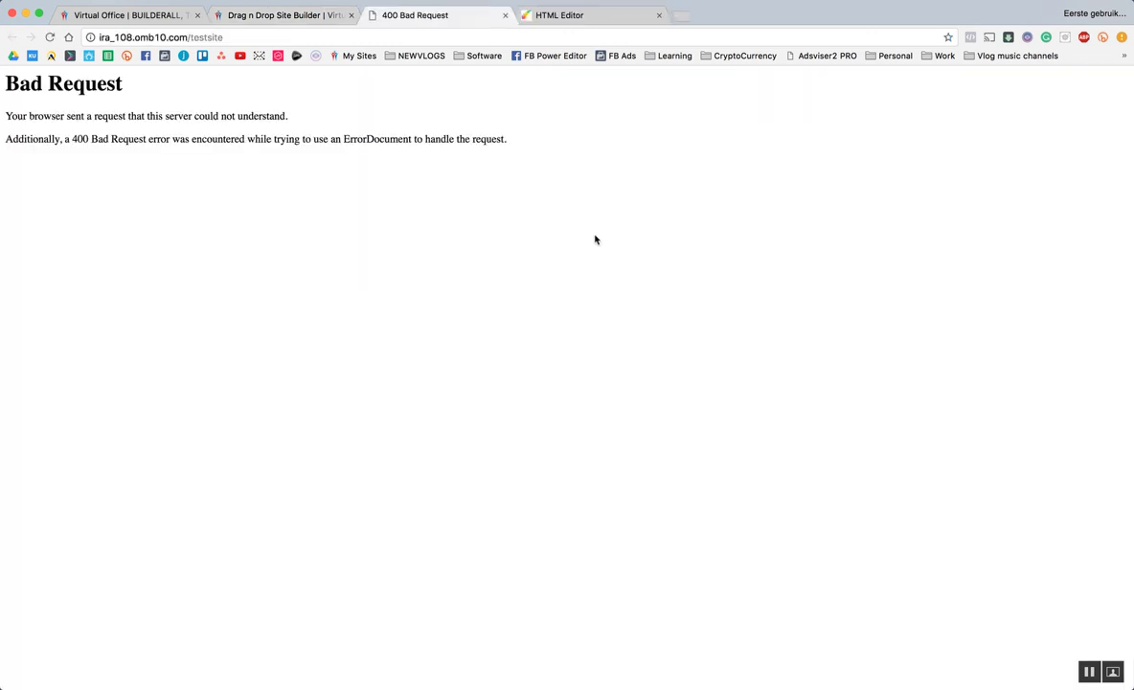
pyautogui.click(340, 37)
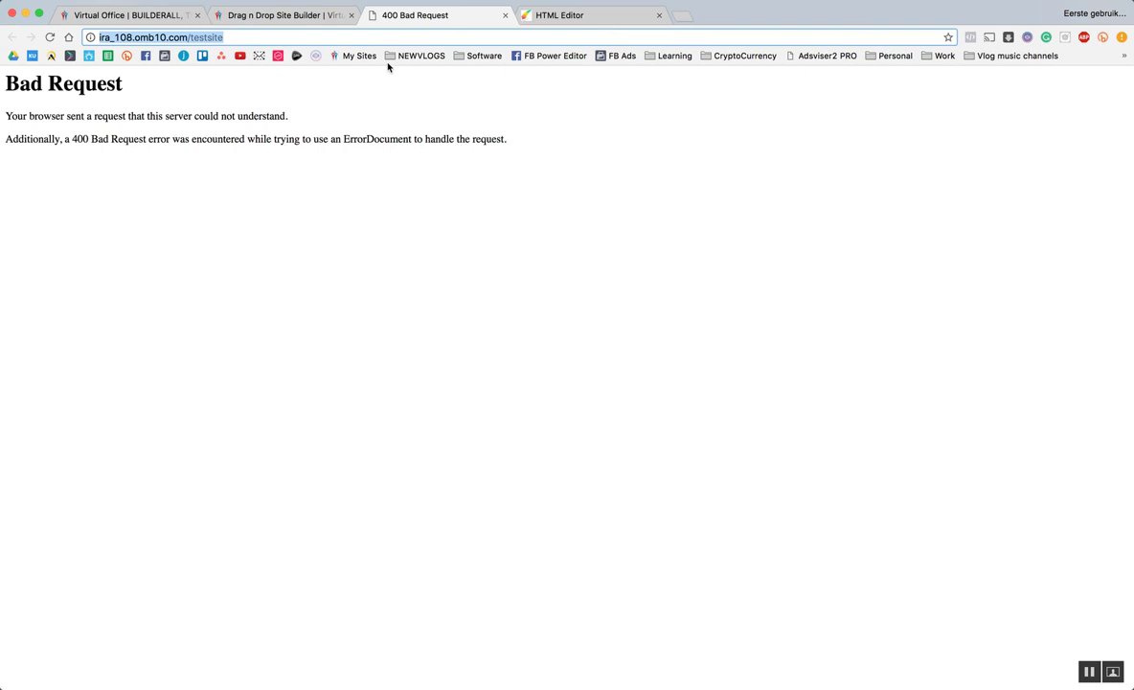
pyautogui.click(388, 67)
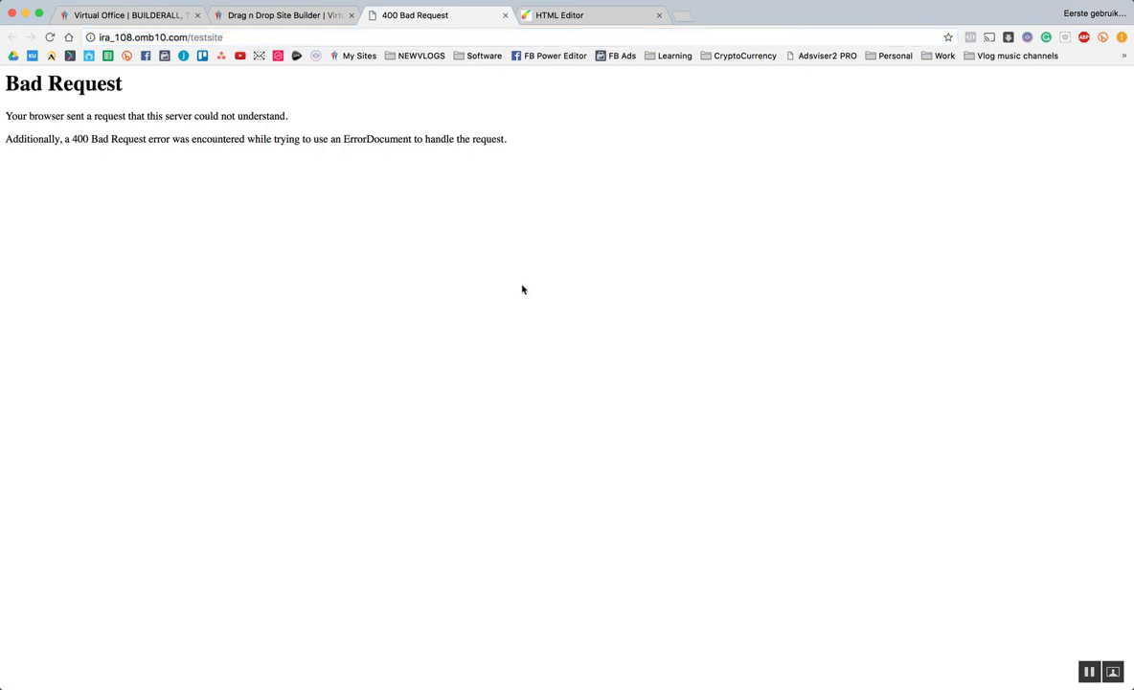
pyautogui.click(504, 15)
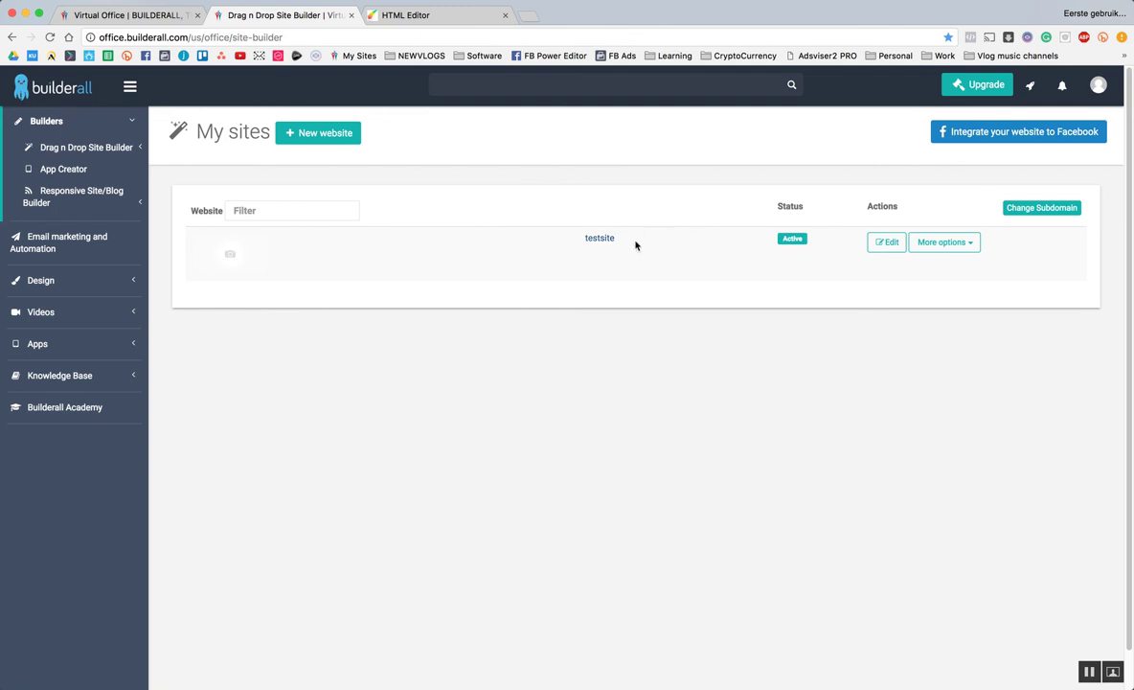
pyautogui.click(594, 239)
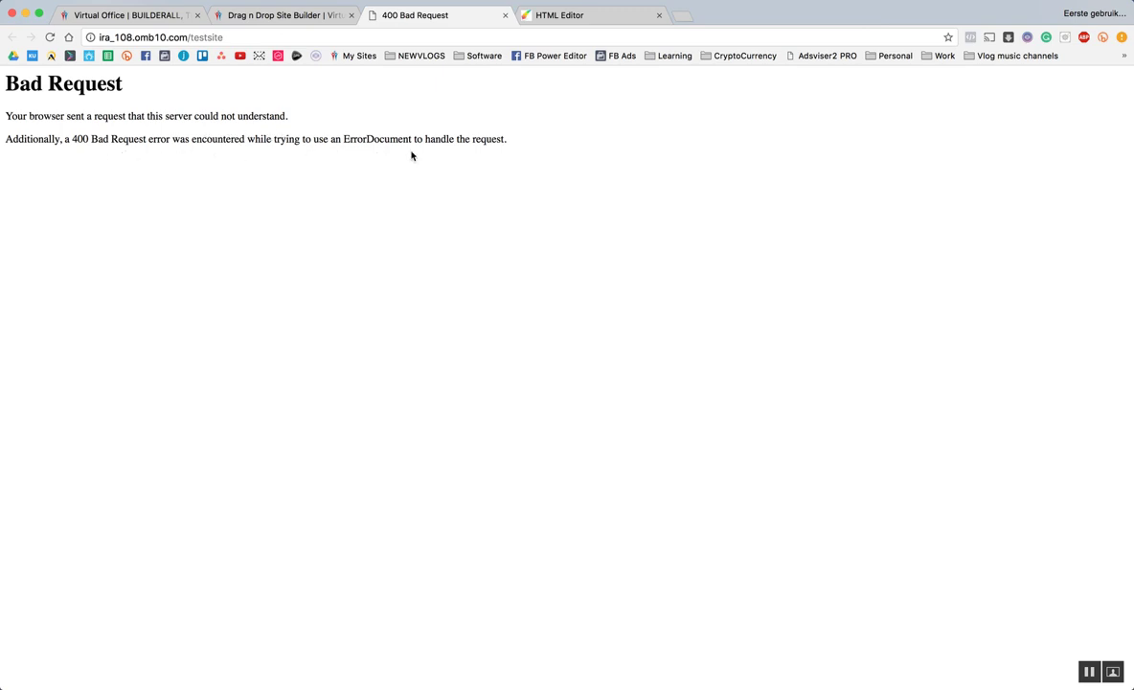
pyautogui.press('super+w')
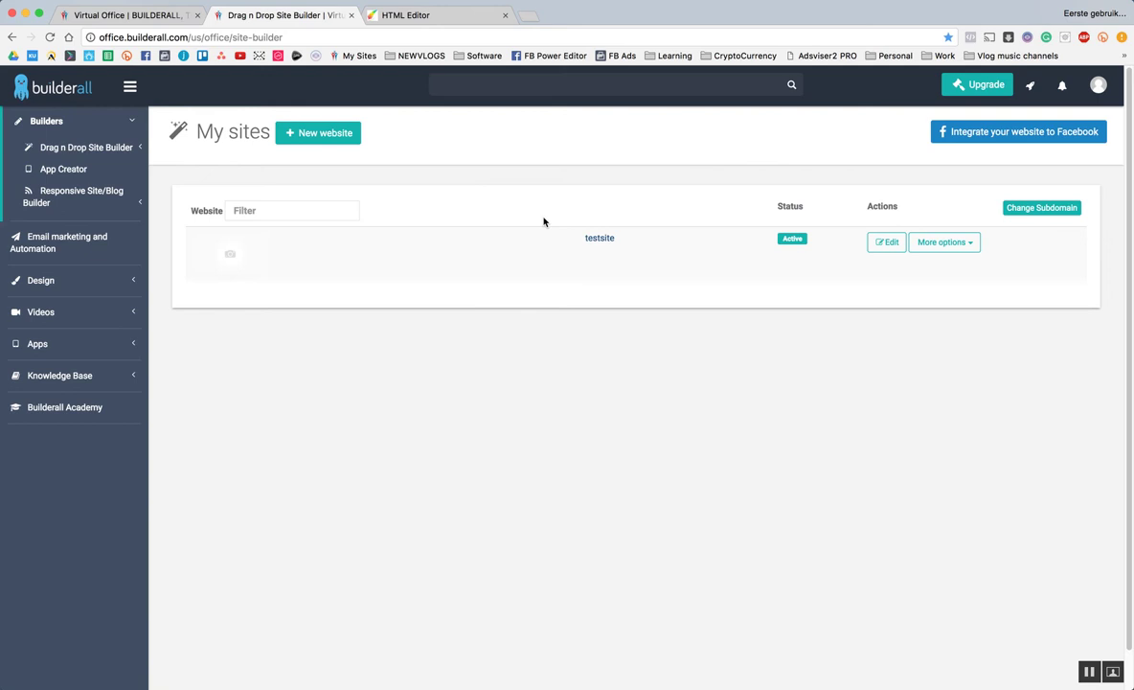
pyautogui.click(975, 247)
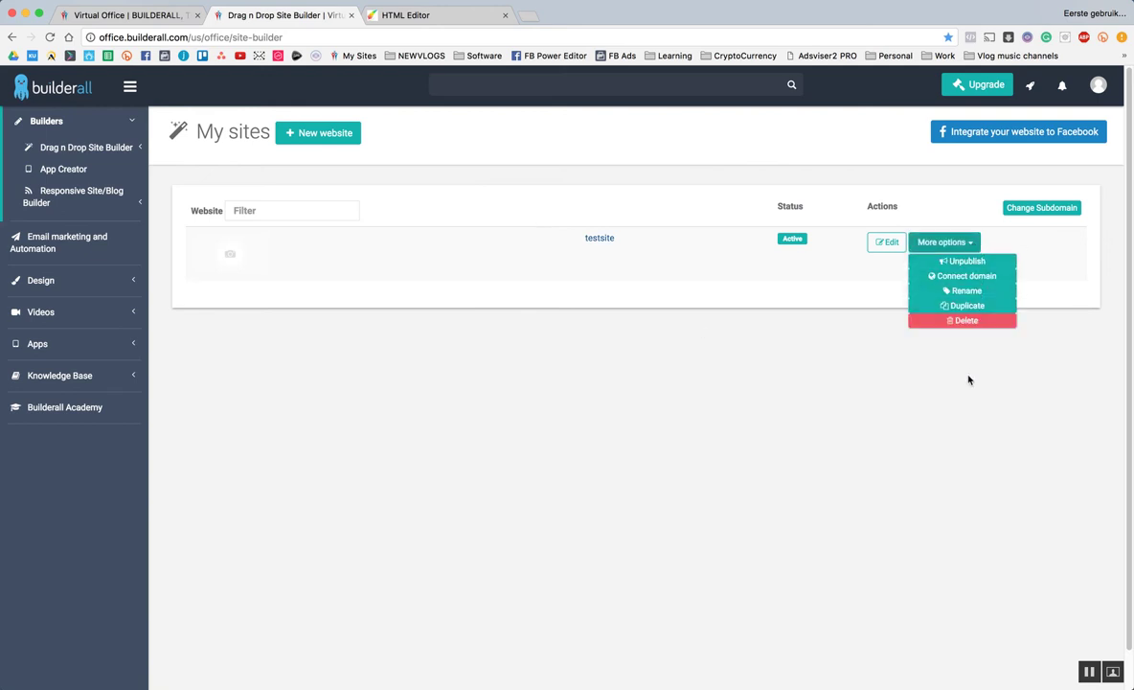
pyautogui.click(967, 263)
pyautogui.click(698, 131)
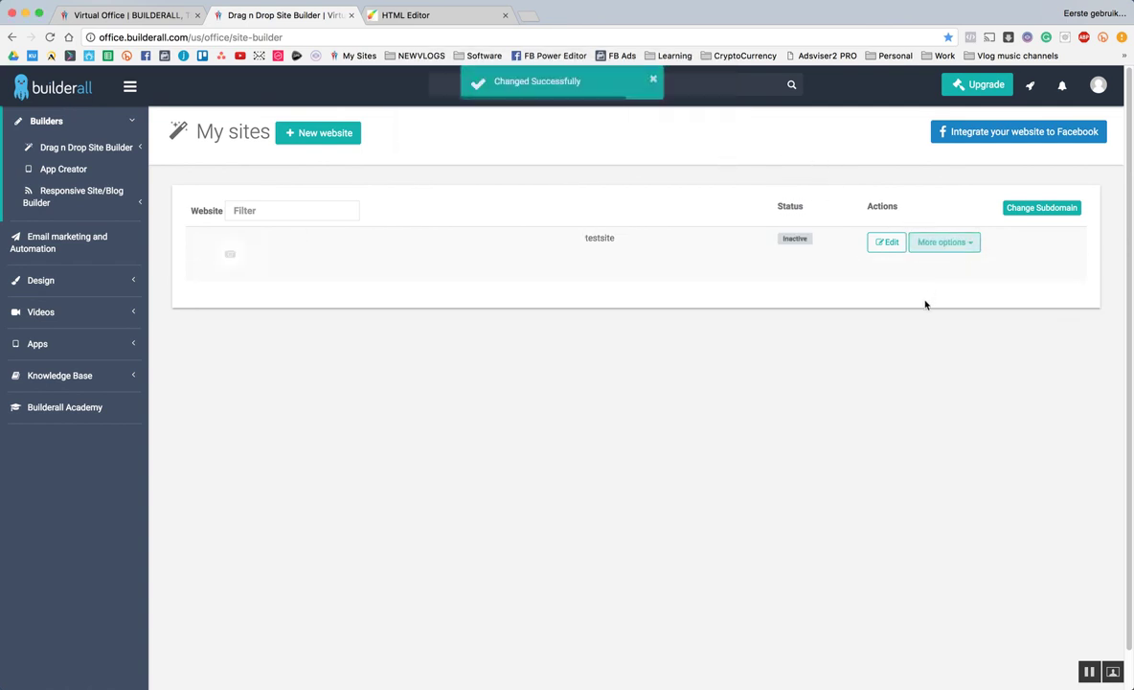
pyautogui.click(960, 246)
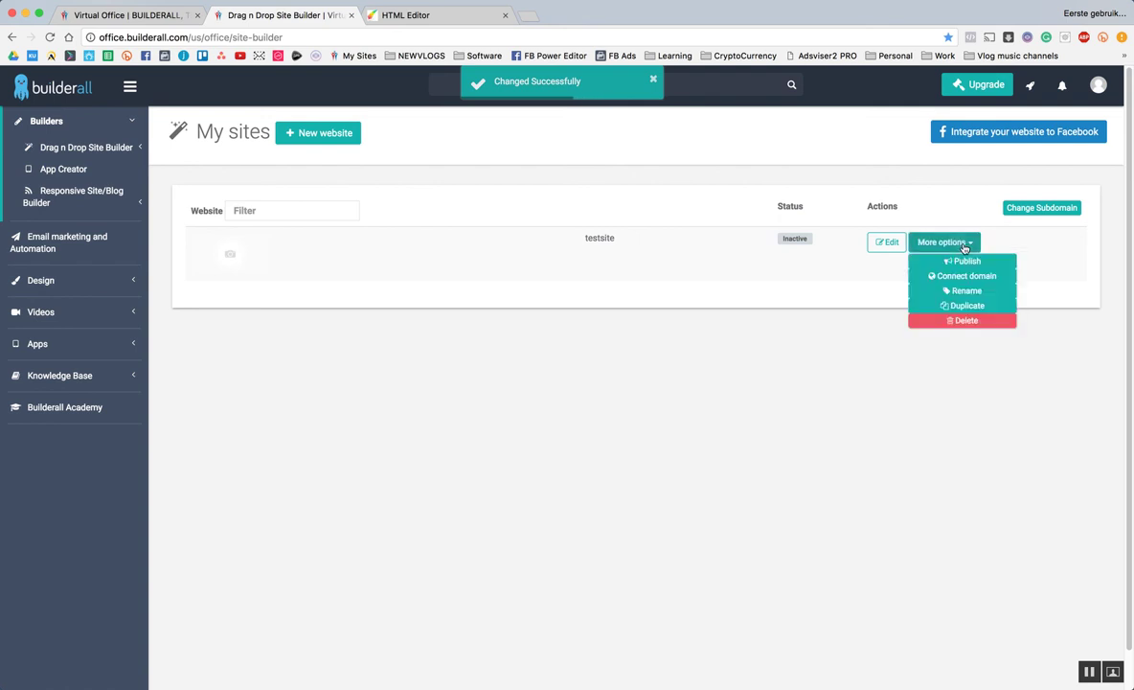
pyautogui.click(962, 262)
pyautogui.click(697, 133)
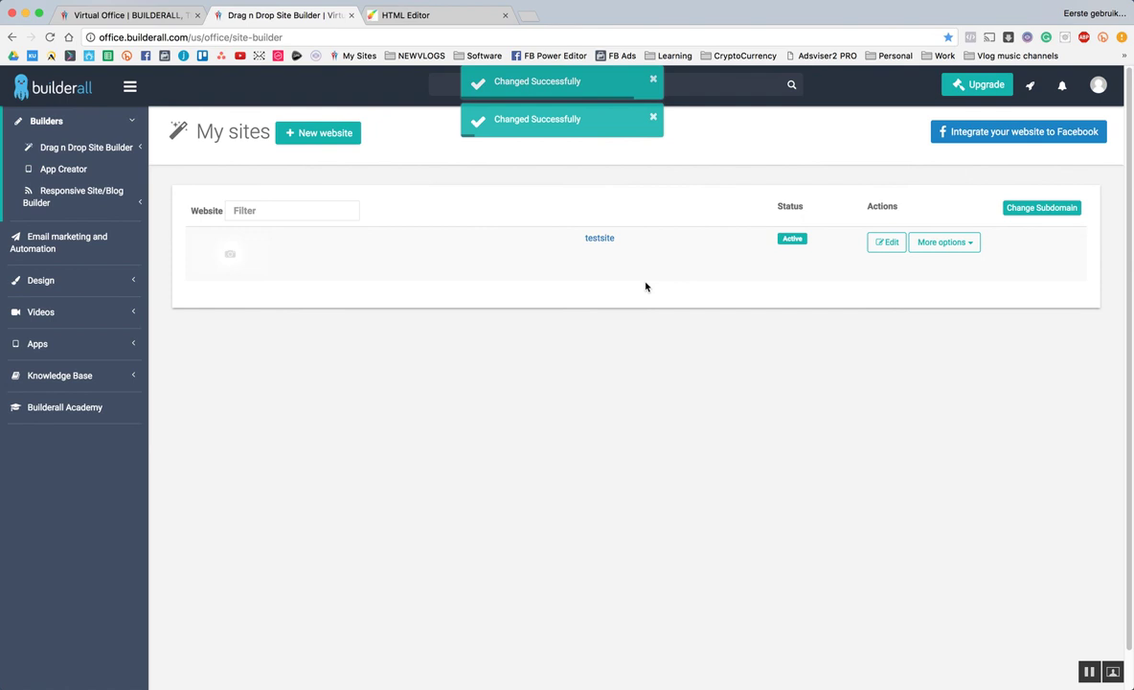
pyautogui.click(598, 240)
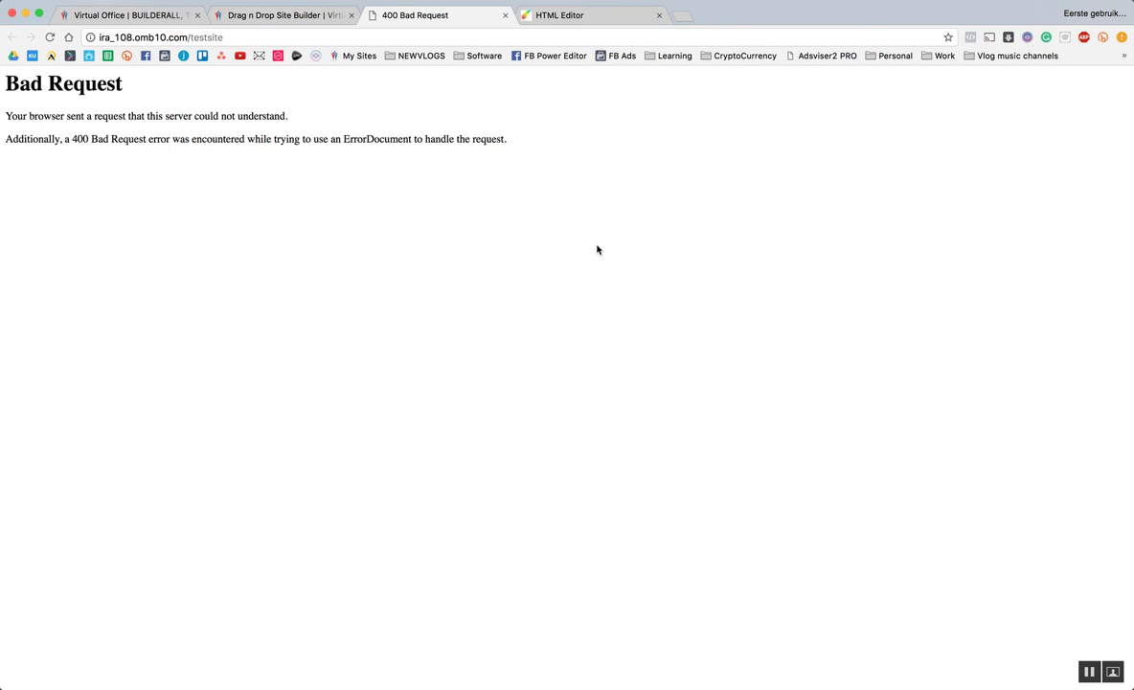
pyautogui.press('super+r')
pyautogui.press('super+r')
pyautogui.press('super+w')
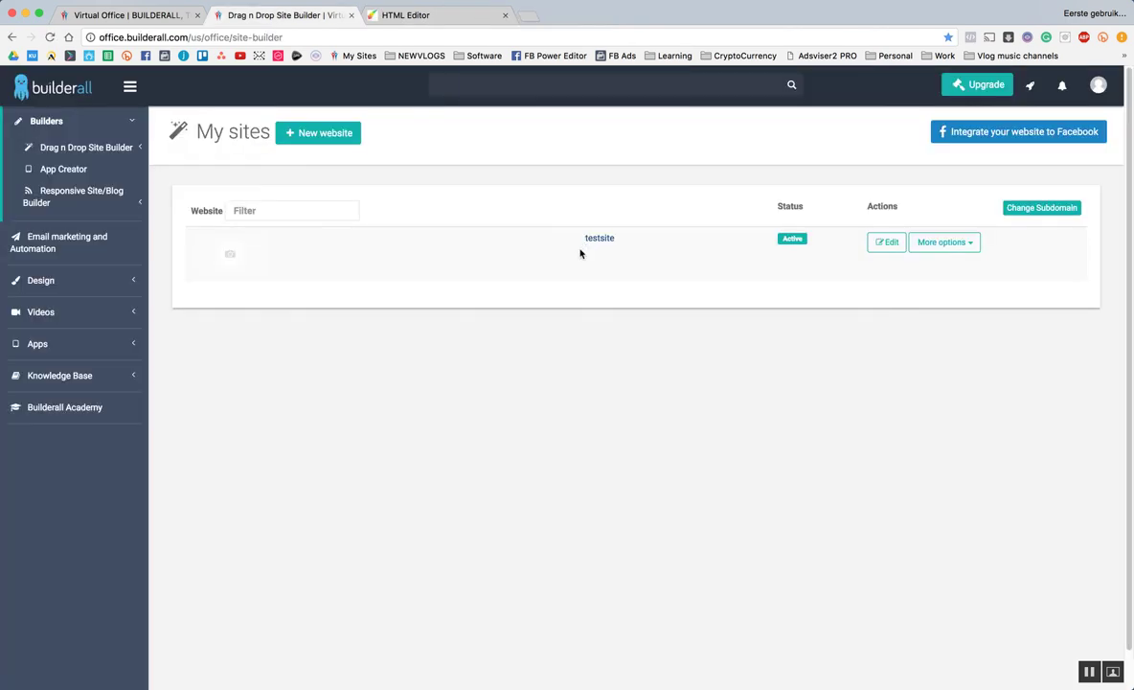